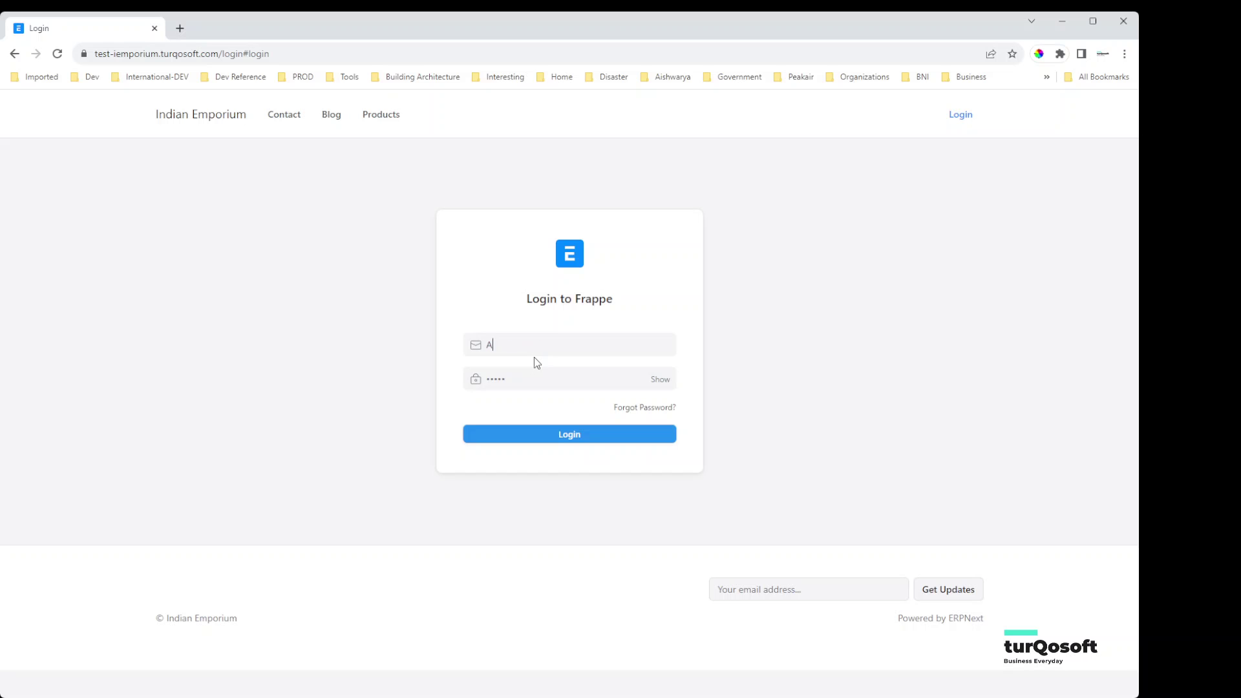
Enter the account password and log in to the site.
{"action": "double_click", "coordinate": [626, 377]}
{"action": "type", "text": "********"}
{"action": "left_click", "coordinate": [611, 437]}
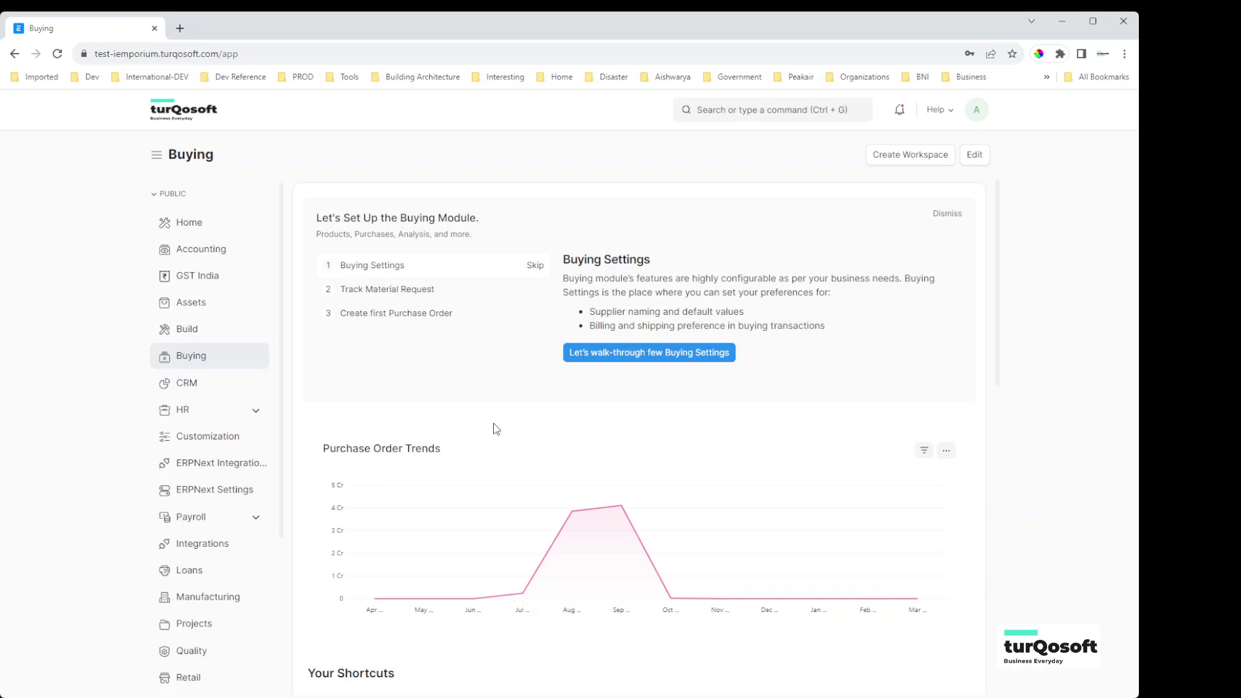
Open the Supplier list from the Buying workspace and start a new supplier in the full form.
{"action": "scroll", "coordinate": [496, 429], "scroll_direction": "down", "scroll_amount": 2}
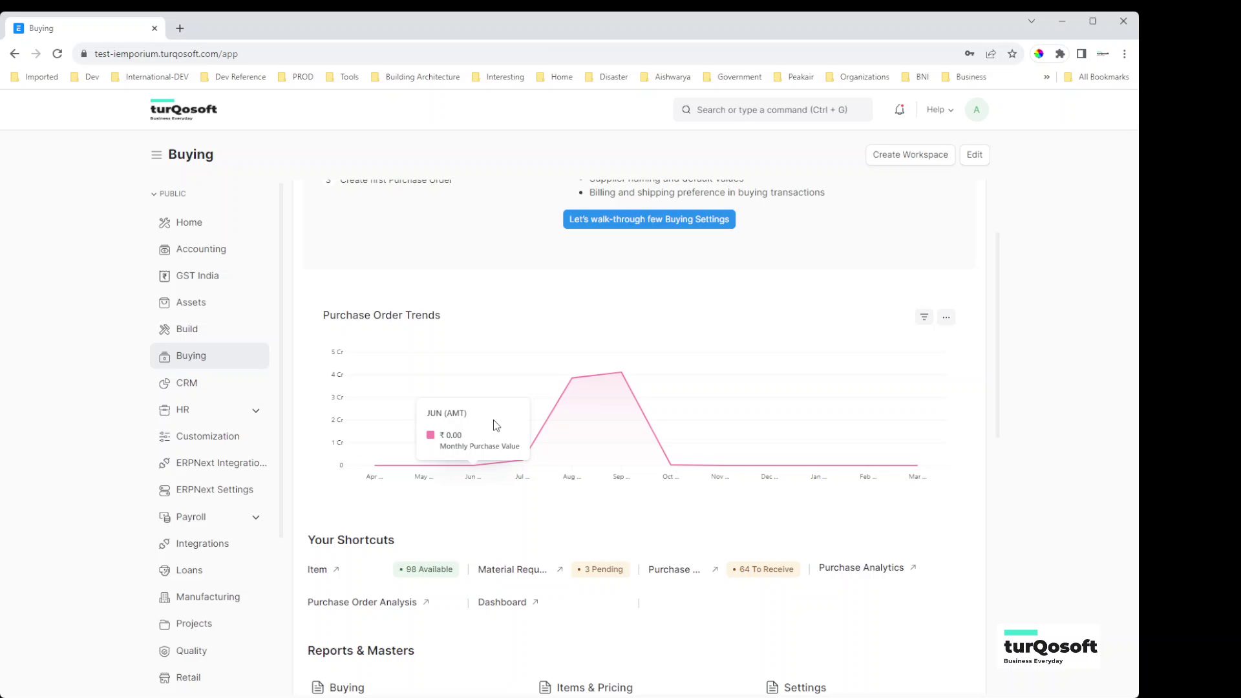
{"action": "scroll", "coordinate": [494, 419], "scroll_direction": "down", "scroll_amount": 4}
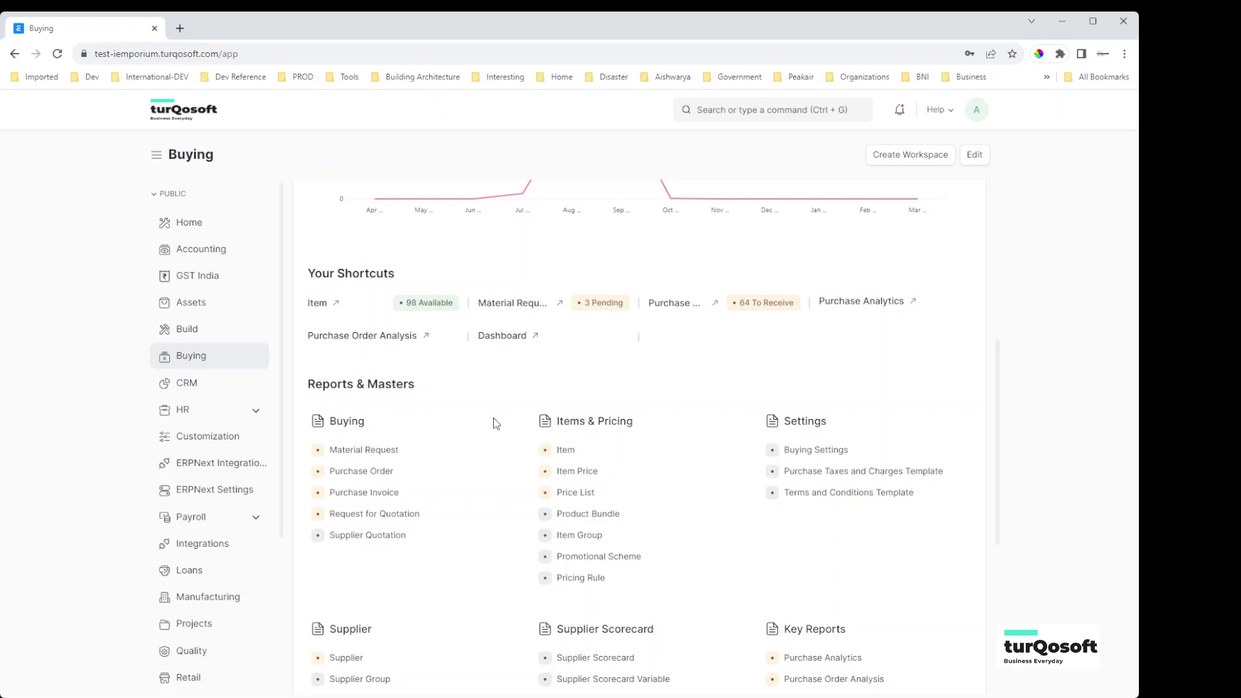
{"action": "scroll", "coordinate": [494, 419], "scroll_direction": "down", "scroll_amount": 1}
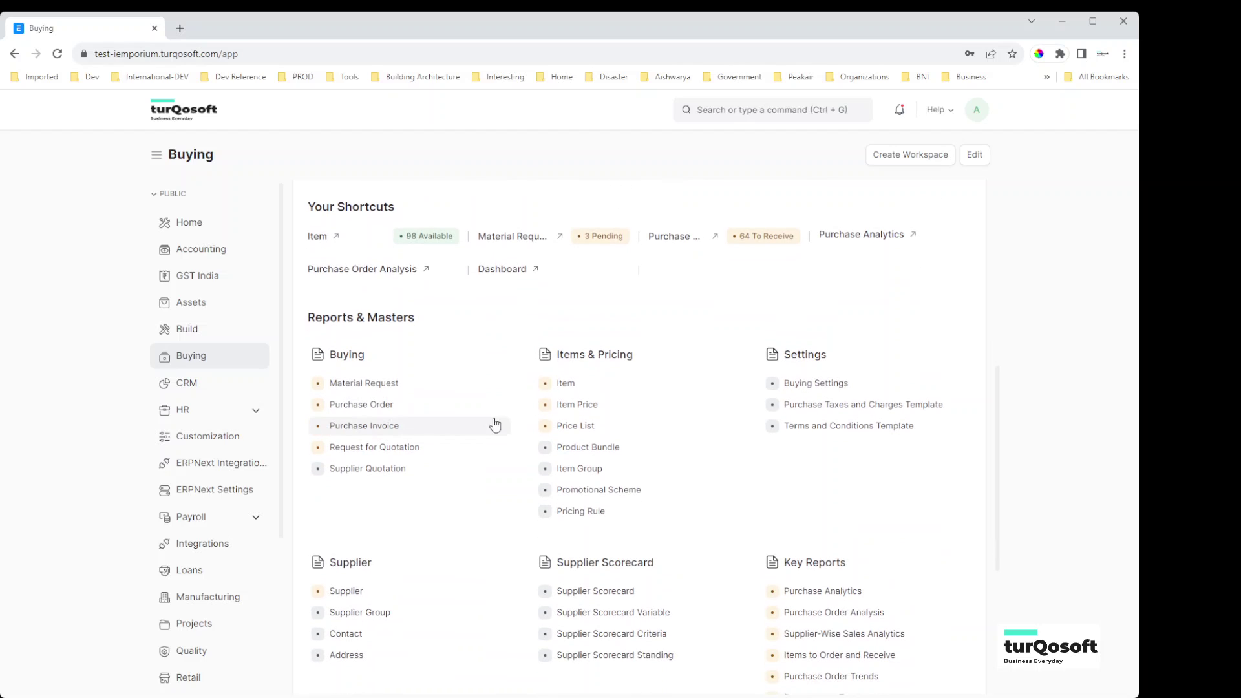
{"action": "scroll", "coordinate": [495, 424], "scroll_direction": "down", "scroll_amount": 2}
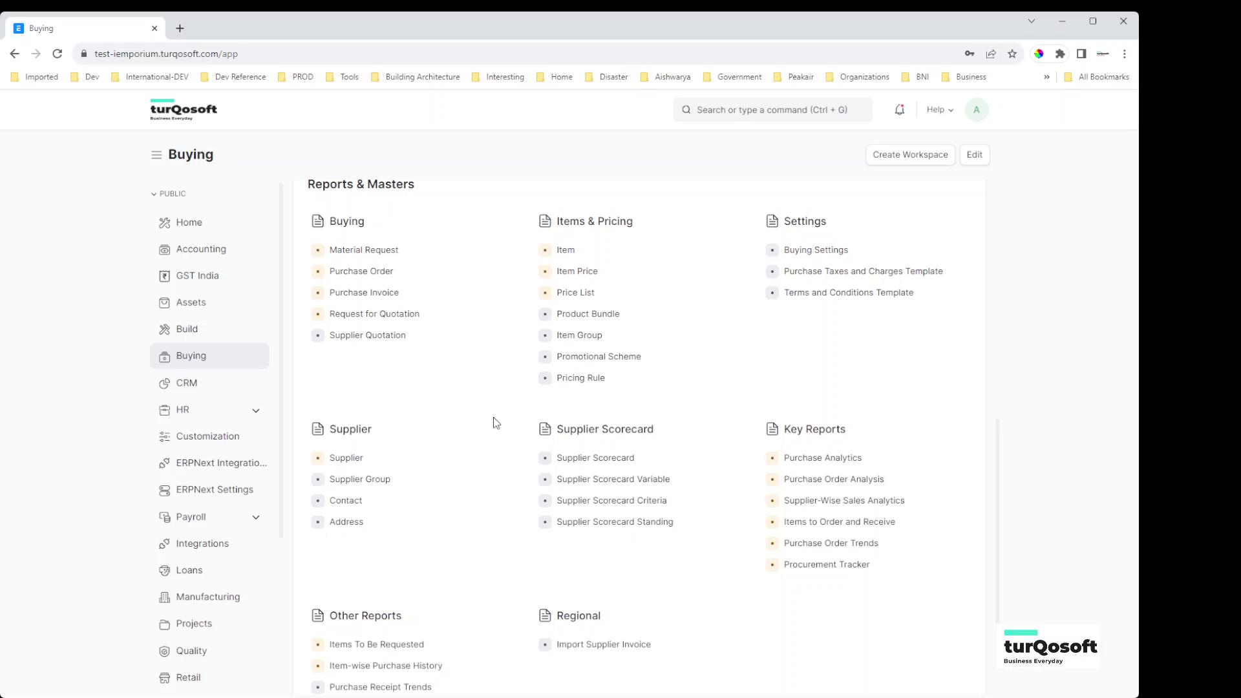
{"action": "scroll", "coordinate": [494, 416], "scroll_direction": "down", "scroll_amount": 2}
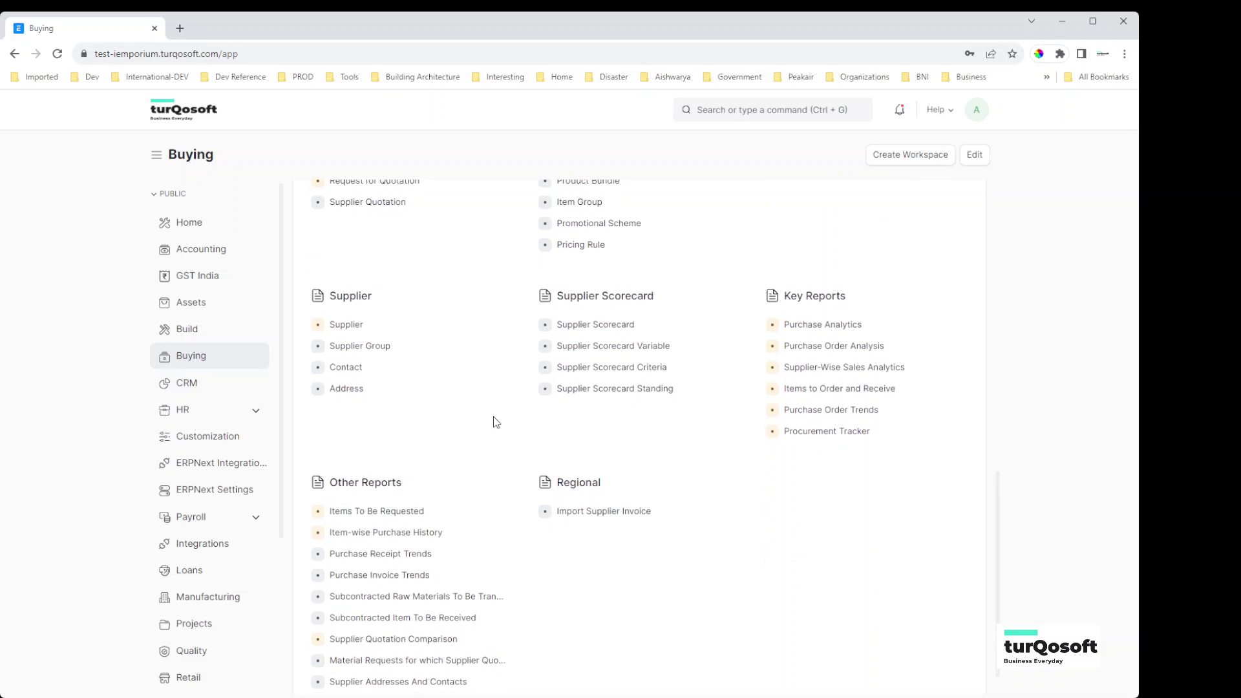
{"action": "left_click", "coordinate": [360, 331]}
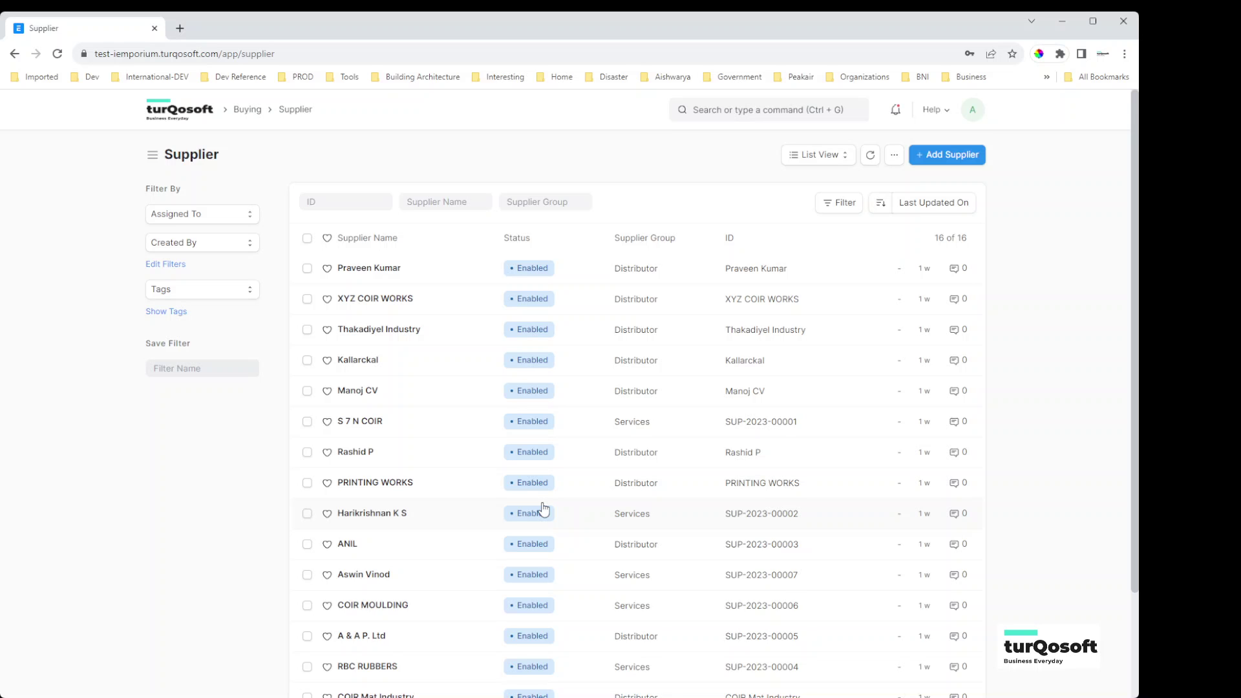
{"action": "left_click", "coordinate": [966, 158]}
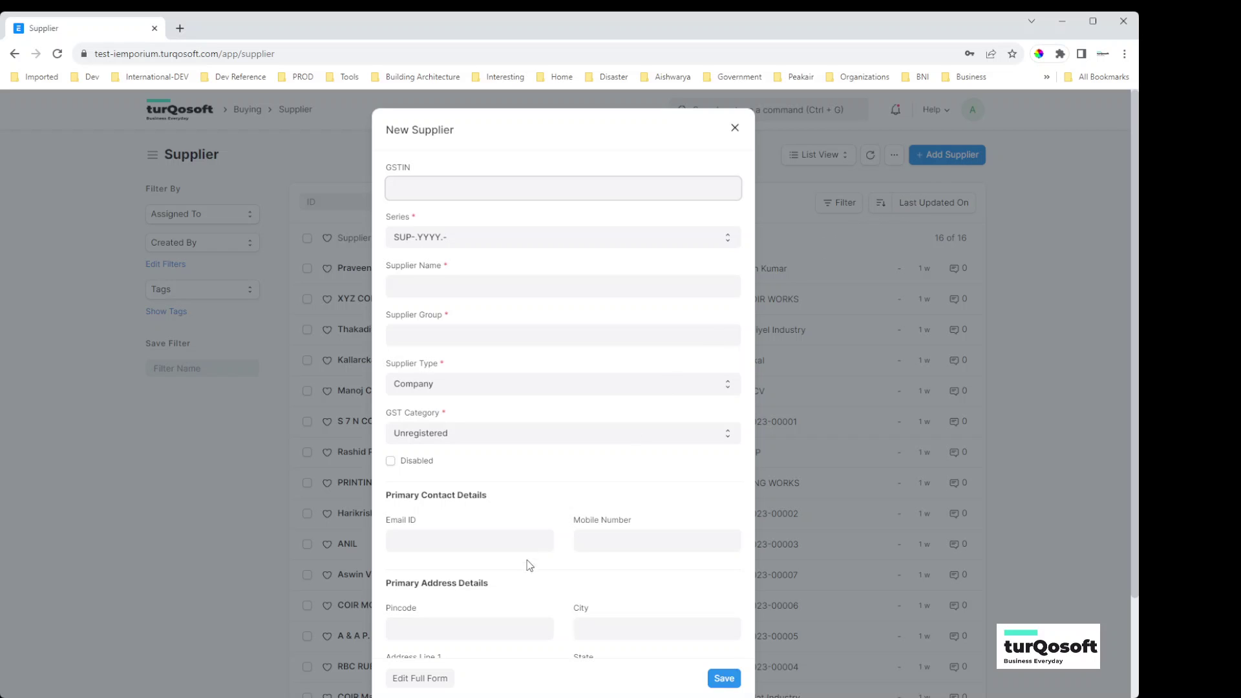
{"action": "left_click", "coordinate": [421, 678]}
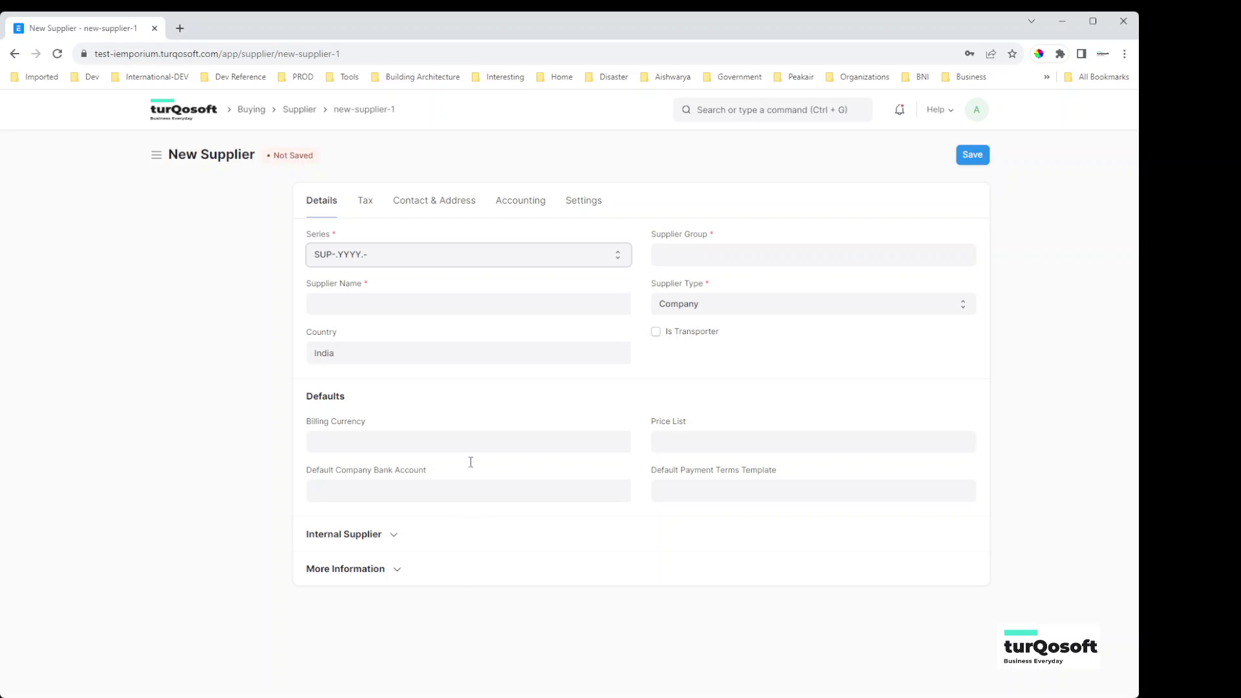
Name the supplier Raj Stores, assign it to the Distributor supplier group, and save the record.
{"action": "left_click", "coordinate": [443, 302]}
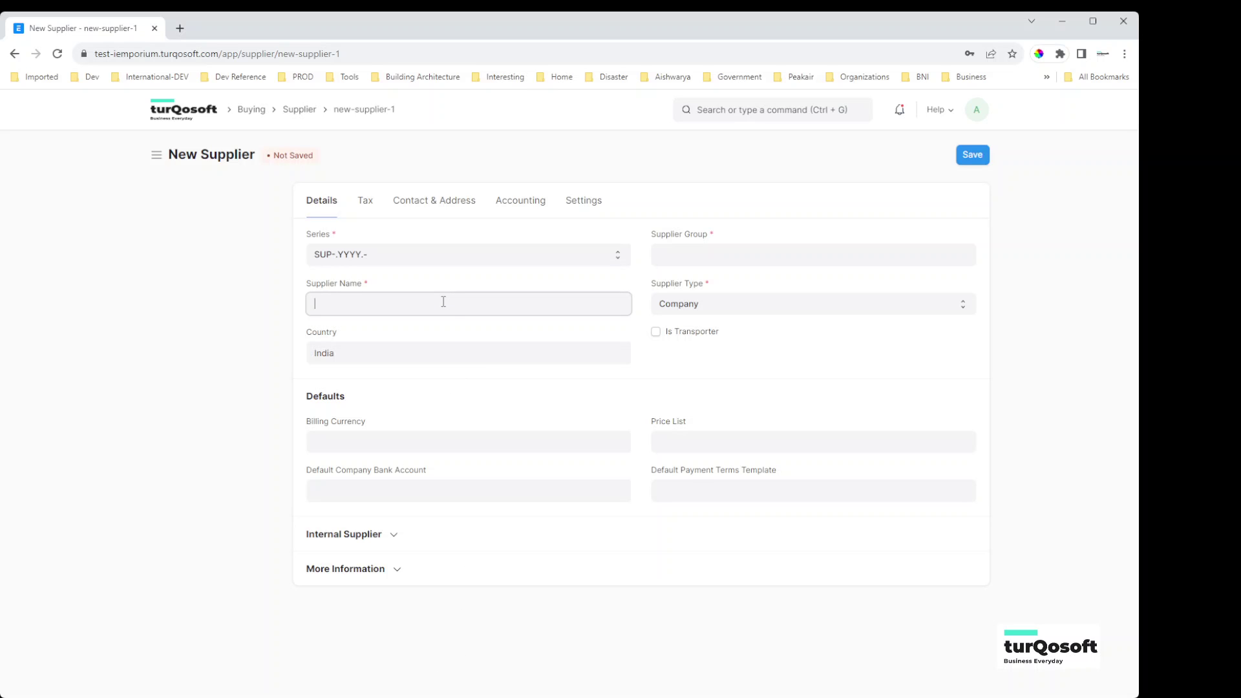
{"action": "type", "text": "Raj Stores"}
{"action": "left_click", "coordinate": [712, 263]}
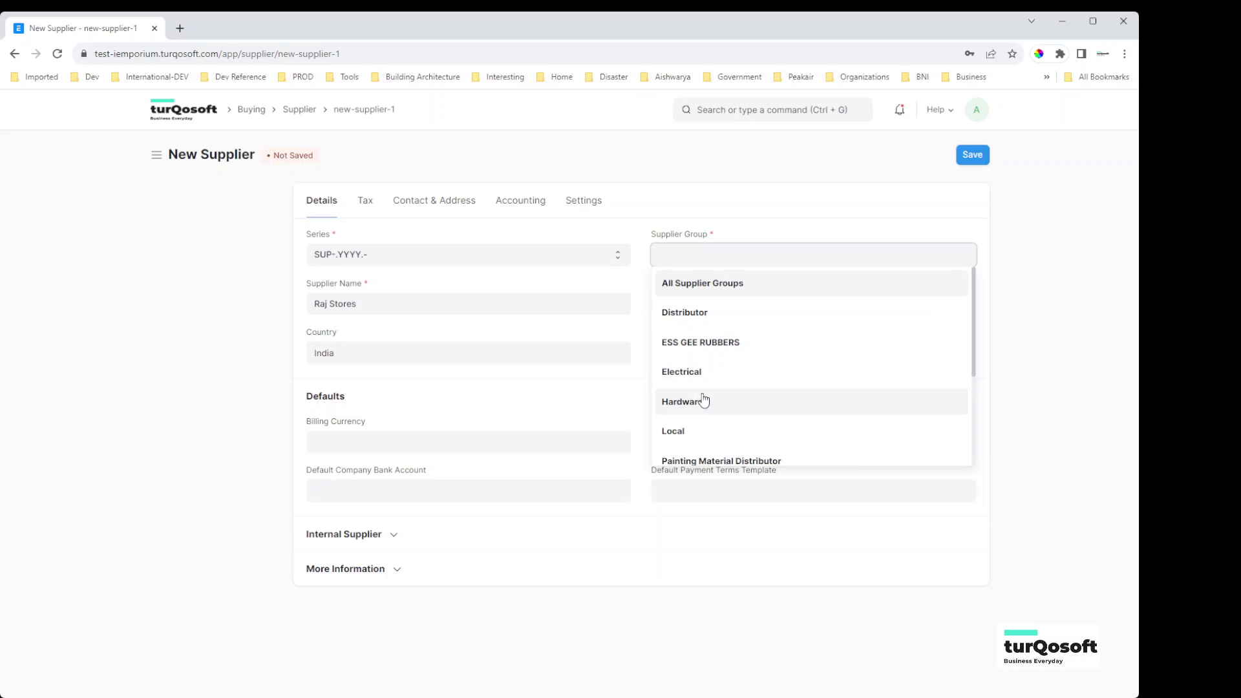
{"action": "left_click", "coordinate": [699, 320]}
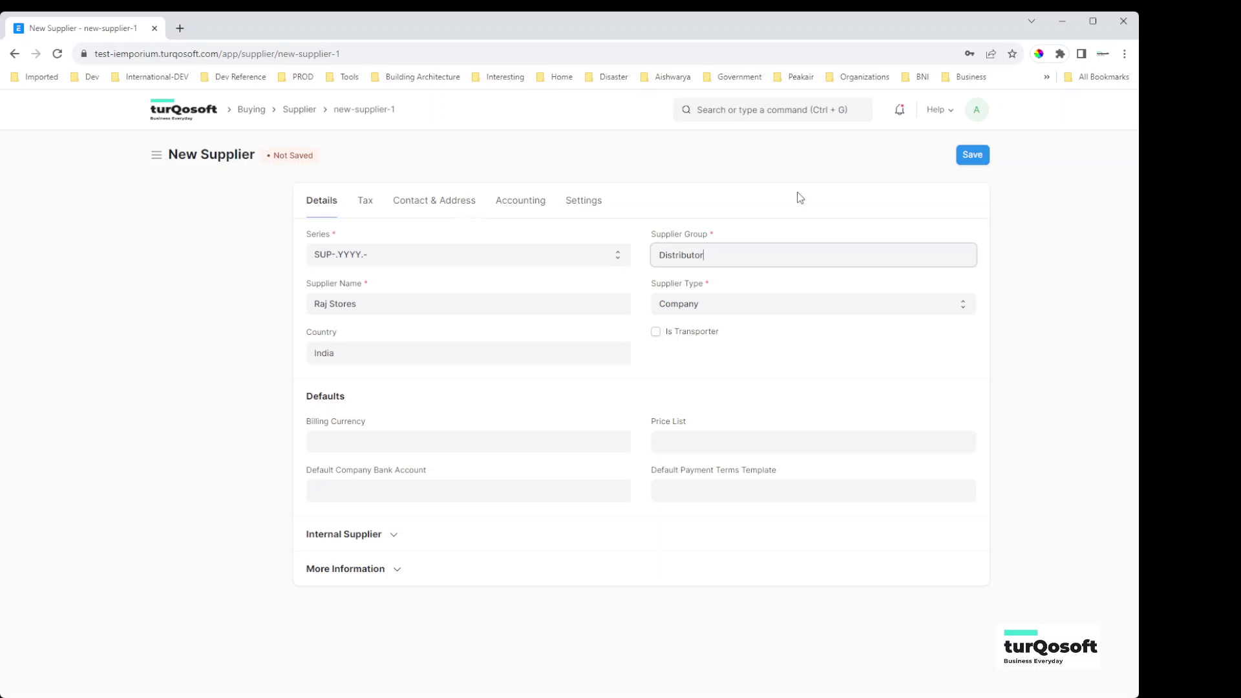
{"action": "left_click", "coordinate": [968, 156]}
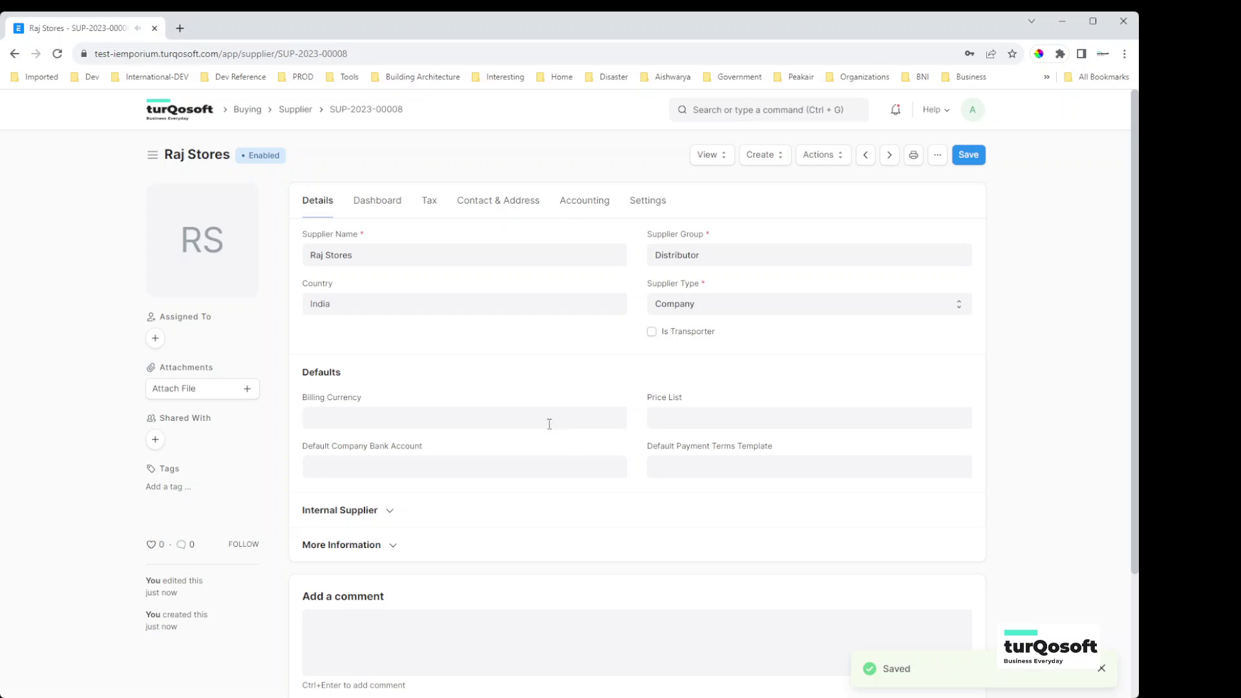
Start a new address for the supplier and fill in its pincode and first address line.
{"action": "left_click", "coordinate": [485, 207]}
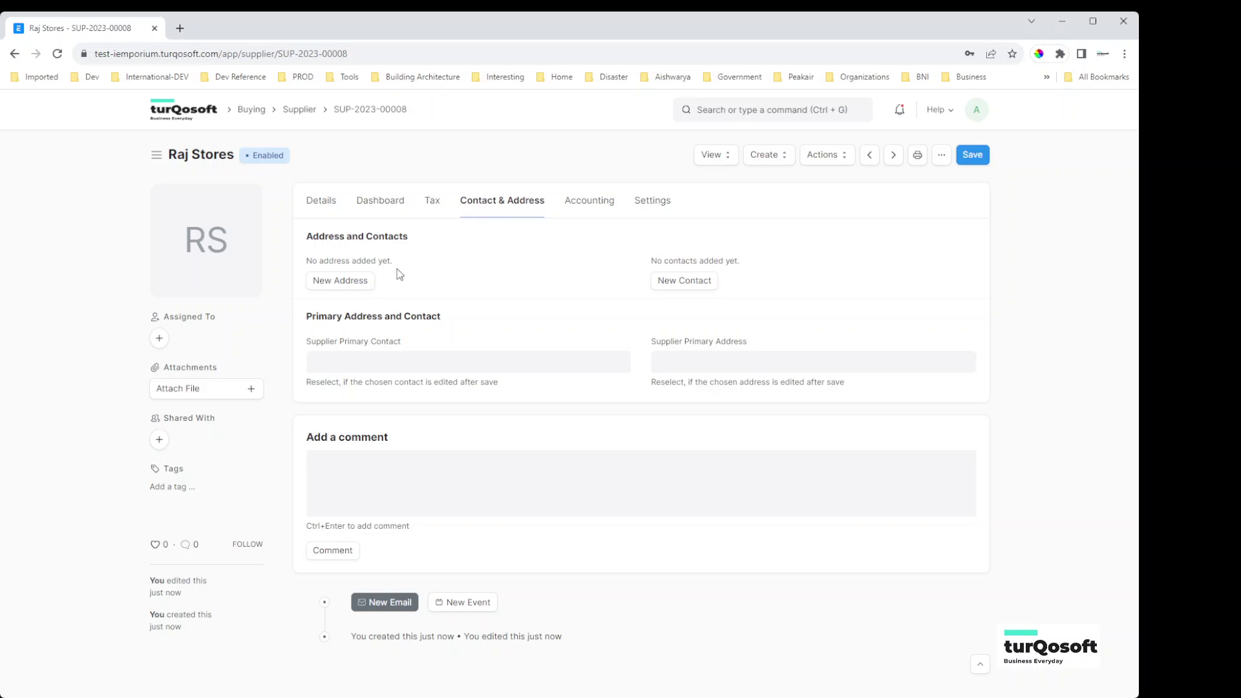
{"action": "left_click", "coordinate": [358, 288]}
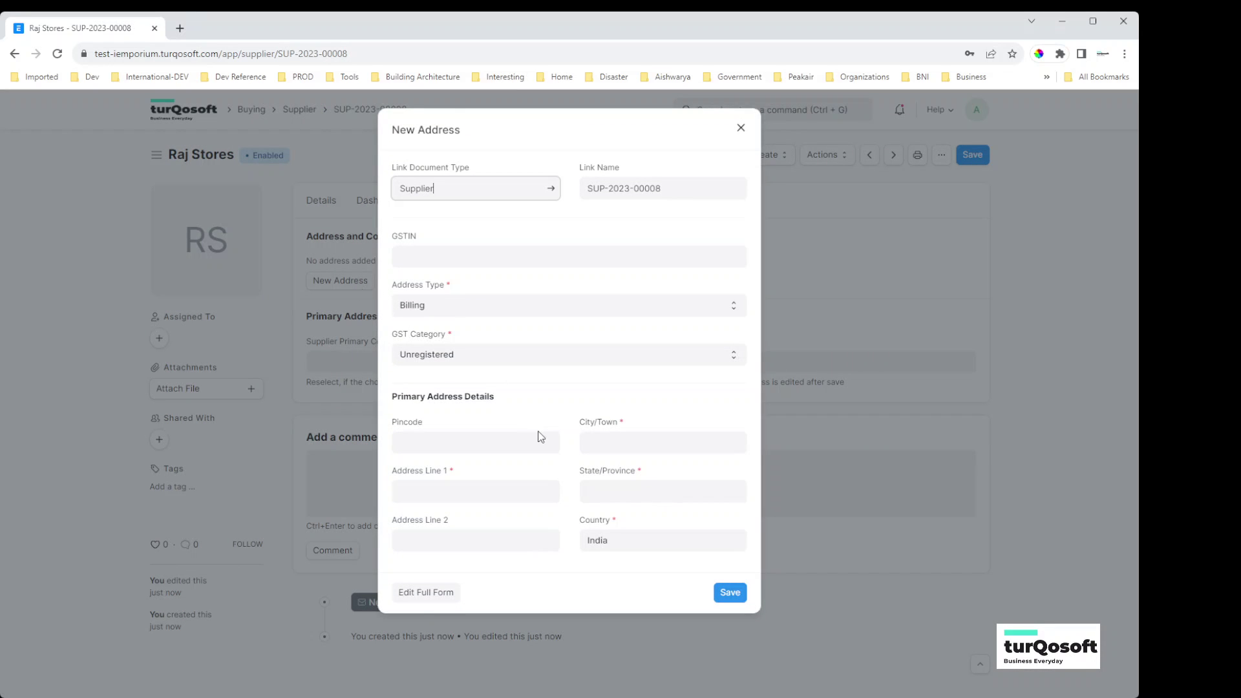
{"action": "left_click", "coordinate": [496, 447]}
{"action": "type", "text": "688006"}
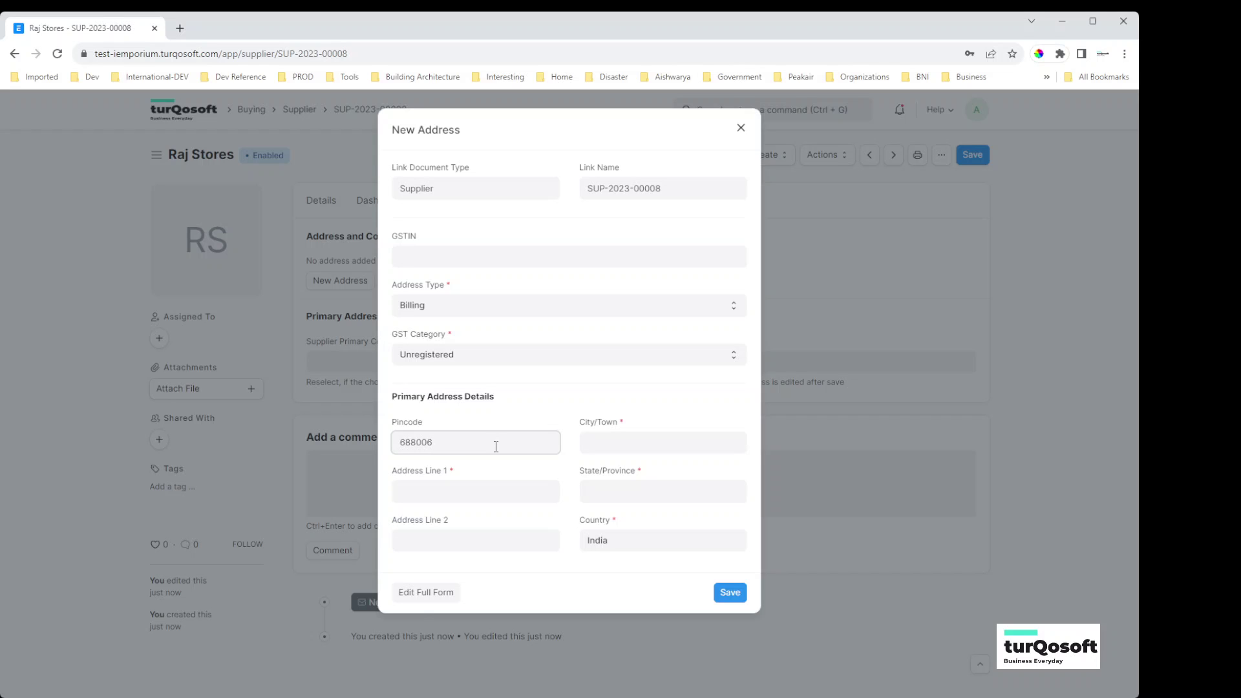
{"action": "left_click", "coordinate": [484, 491]}
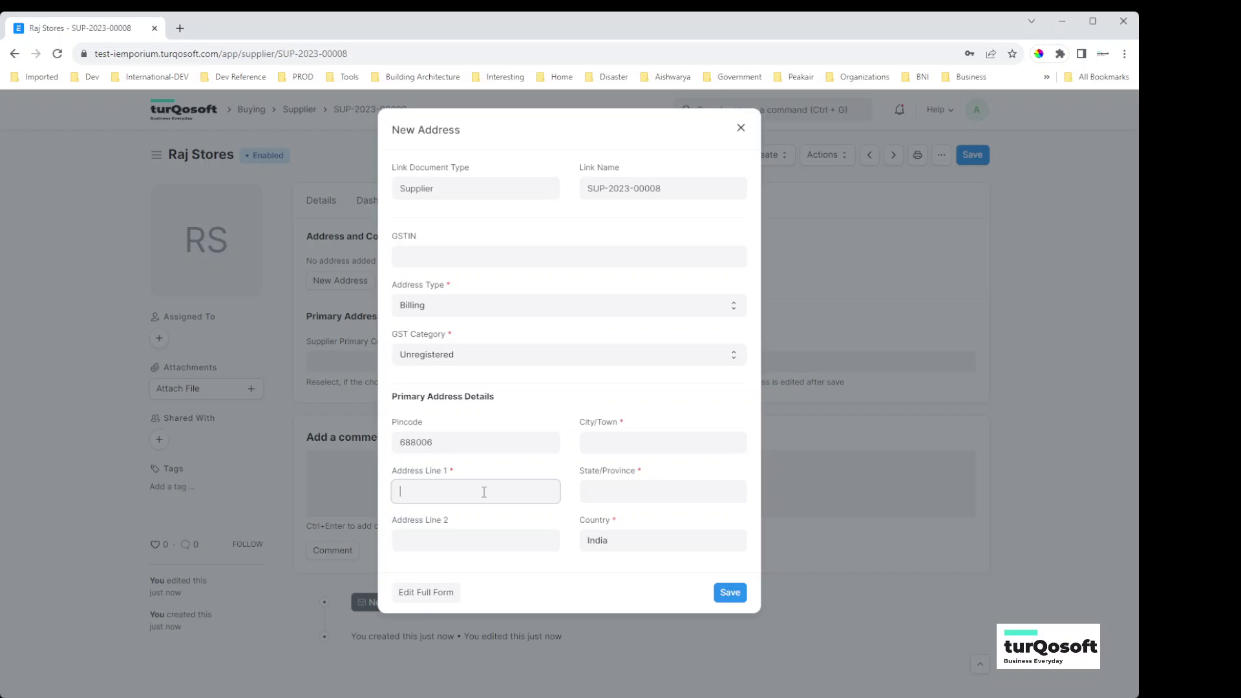
{"action": "type", "text": "Head Office Building"}
Set the new address's state to Kerala and fill in the city.
{"action": "left_click", "coordinate": [613, 491]}
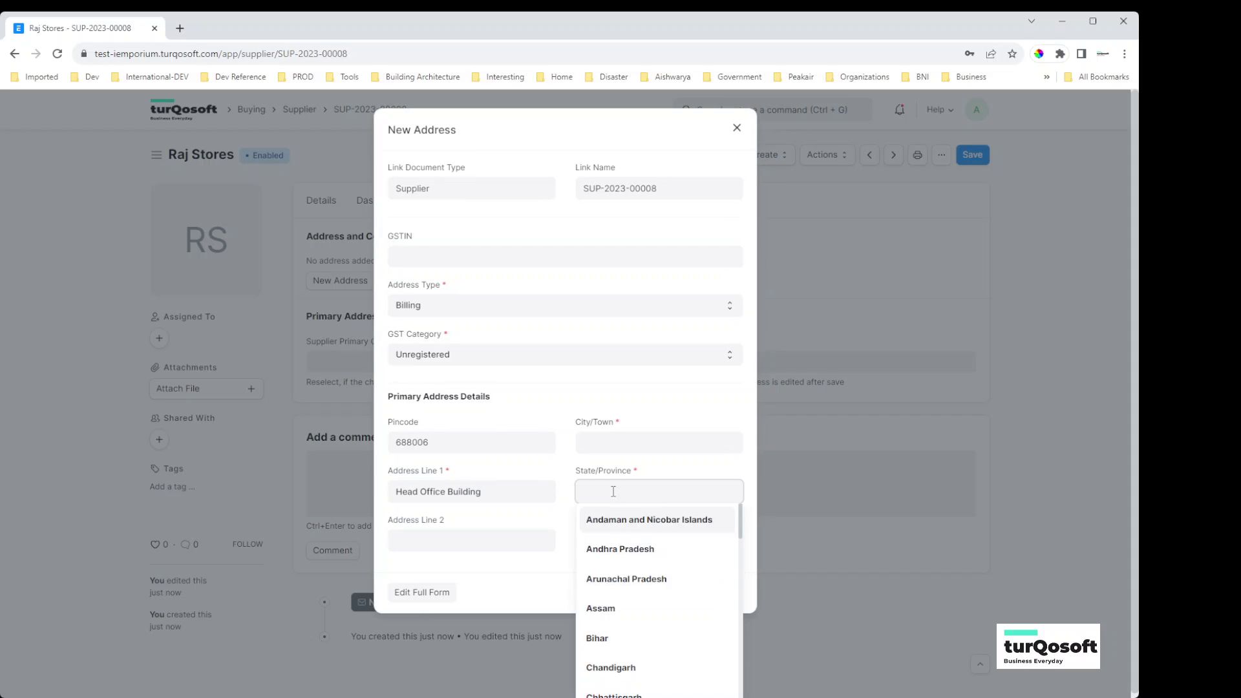
{"action": "type", "text": "Keral"}
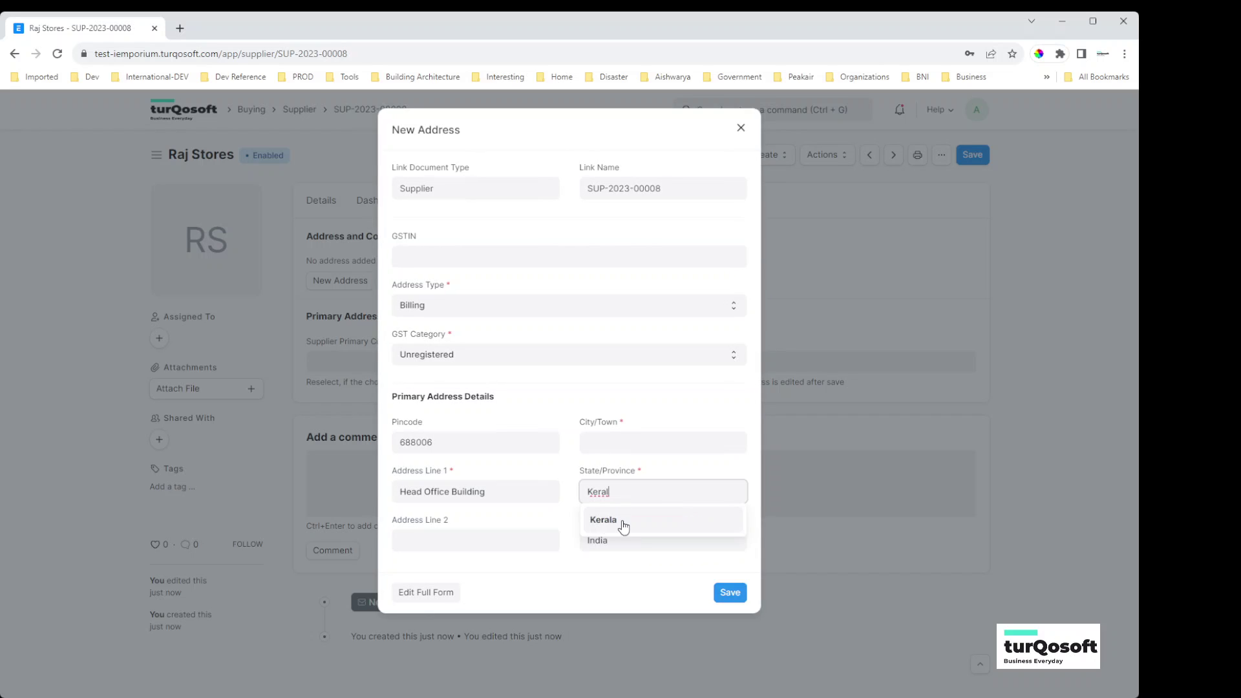
{"action": "left_click", "coordinate": [622, 521]}
{"action": "left_click", "coordinate": [611, 440]}
{"action": "type", "text": "Ernakulam"}
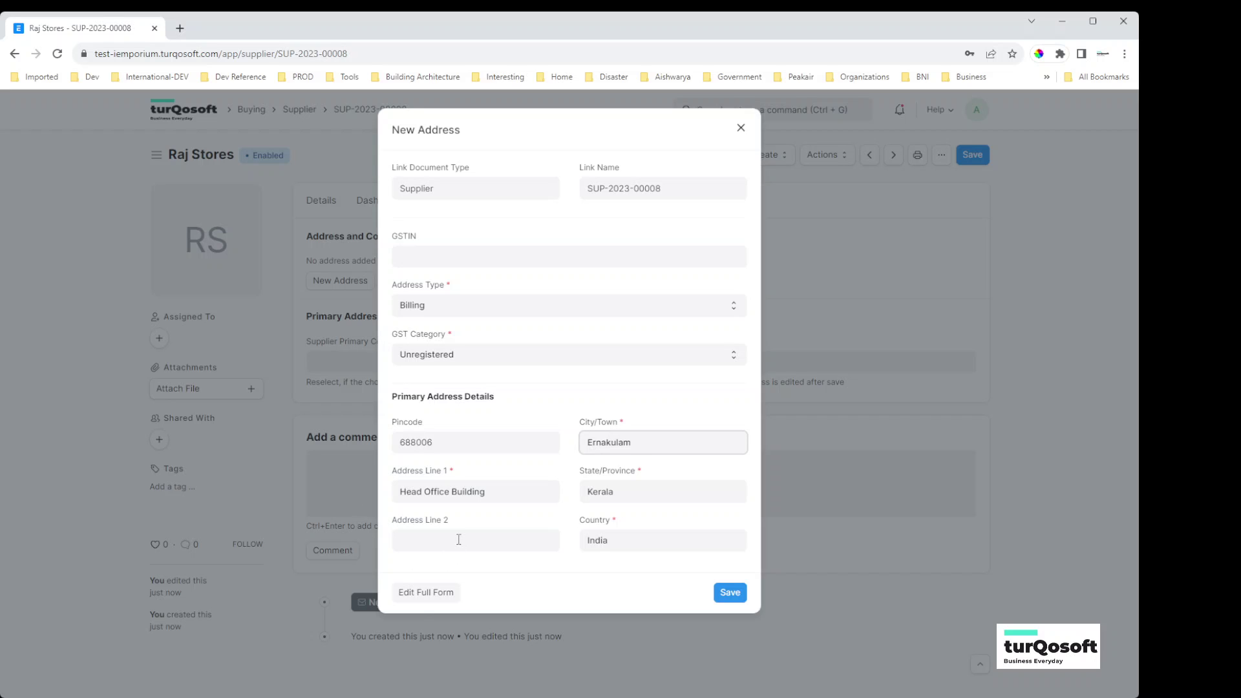
Prefix the first address line with the building number, fill in the second address line, and save the address.
{"action": "left_click", "coordinate": [404, 493]}
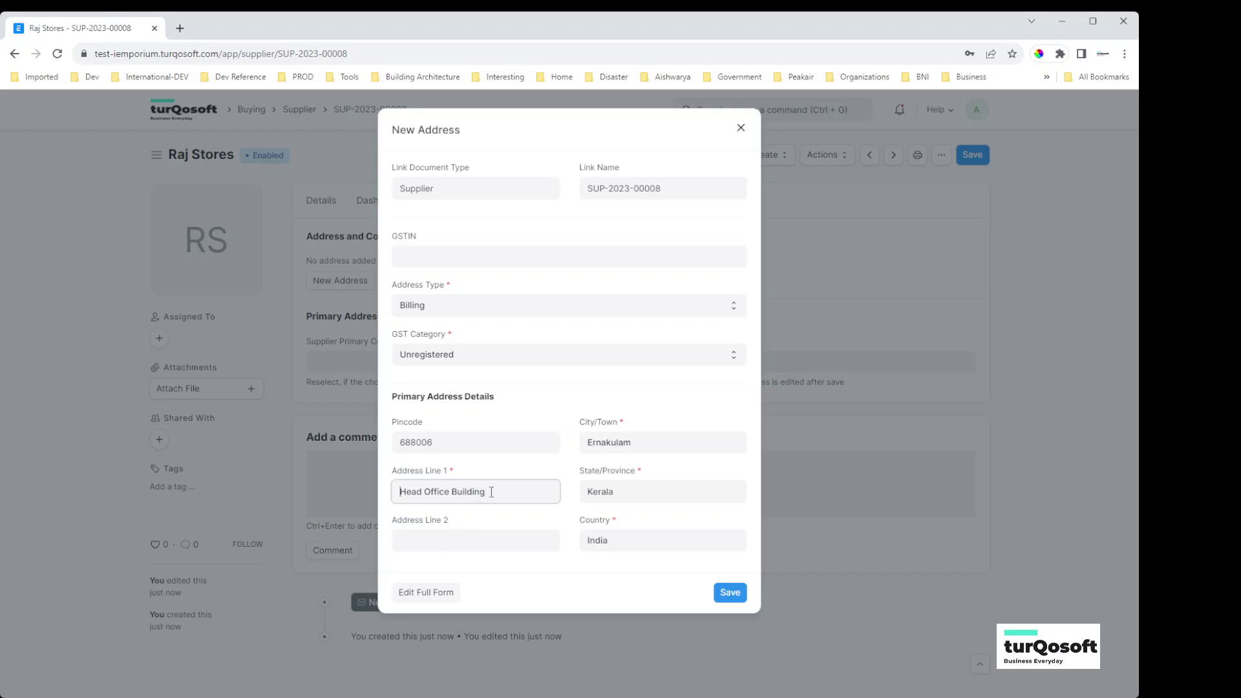
{"action": "type", "text": "#34,"}
{"action": "left_click", "coordinate": [470, 538]}
{"action": "type", "text": "High"}
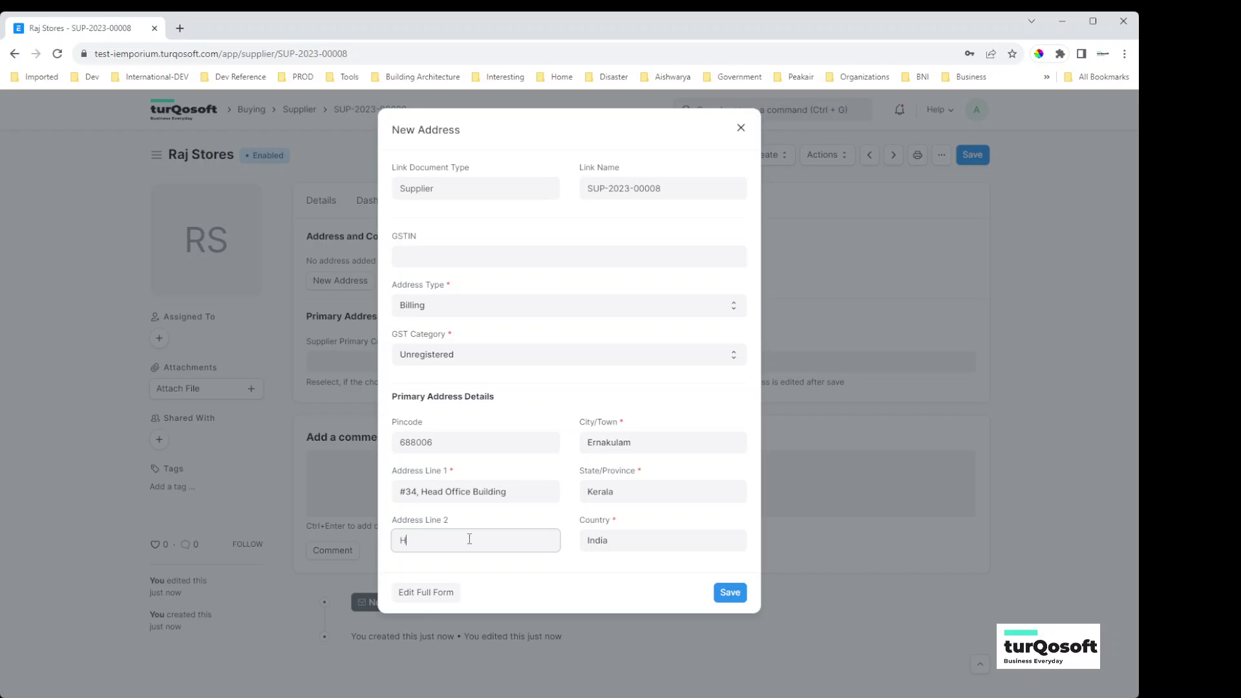
{"action": "type", "text": "way"}
{"action": "left_click", "coordinate": [731, 593]}
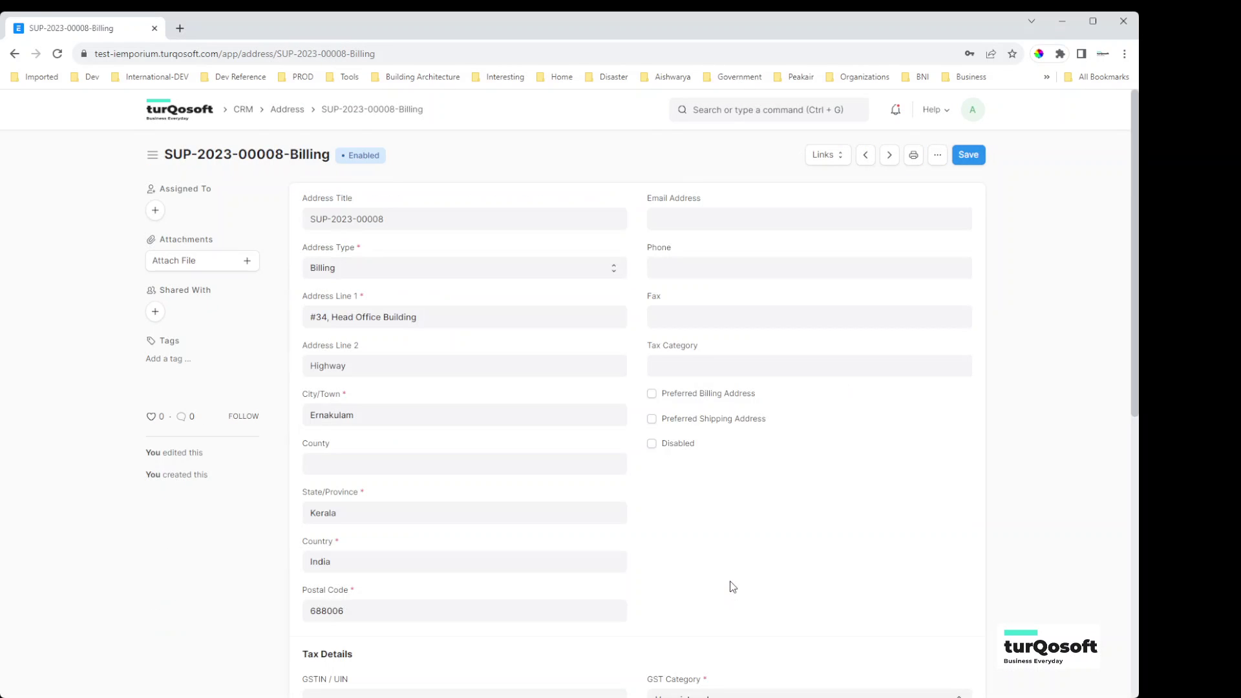
Set the billing address's tax category to In-State and save it.
{"action": "scroll", "coordinate": [734, 581], "scroll_direction": "down", "scroll_amount": 2}
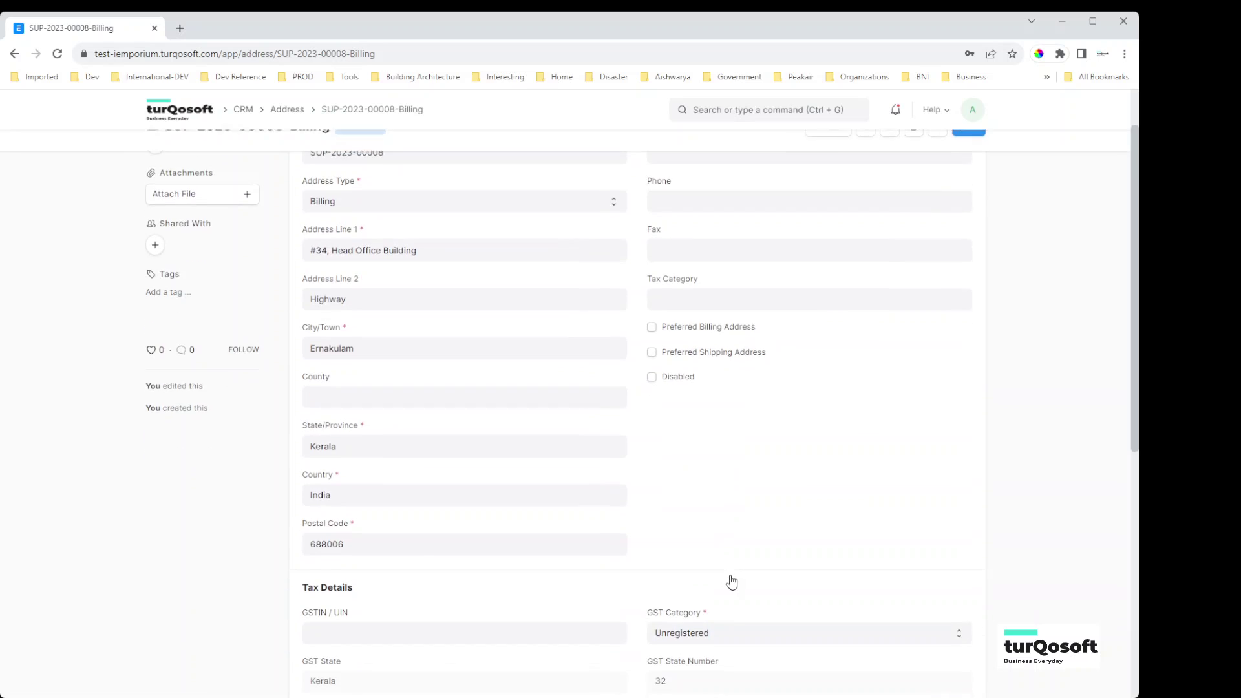
{"action": "left_click", "coordinate": [673, 231]}
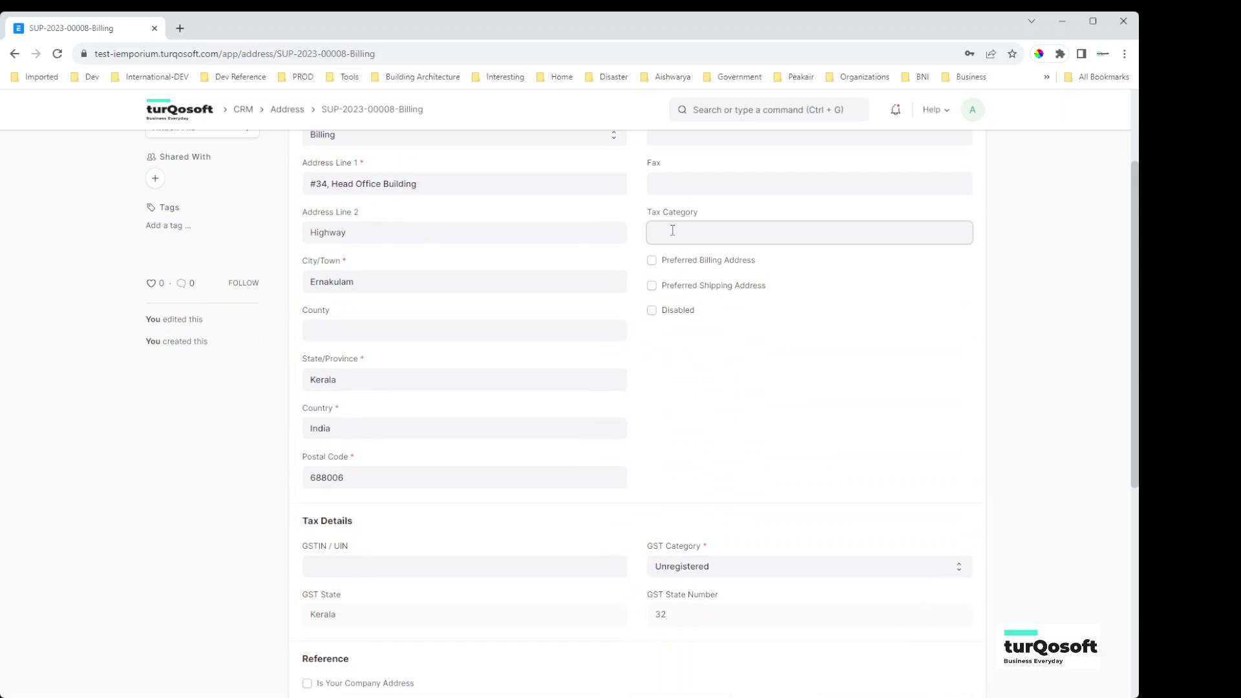
{"action": "left_click", "coordinate": [687, 263]}
{"action": "scroll", "coordinate": [760, 470], "scroll_direction": "up", "scroll_amount": 2}
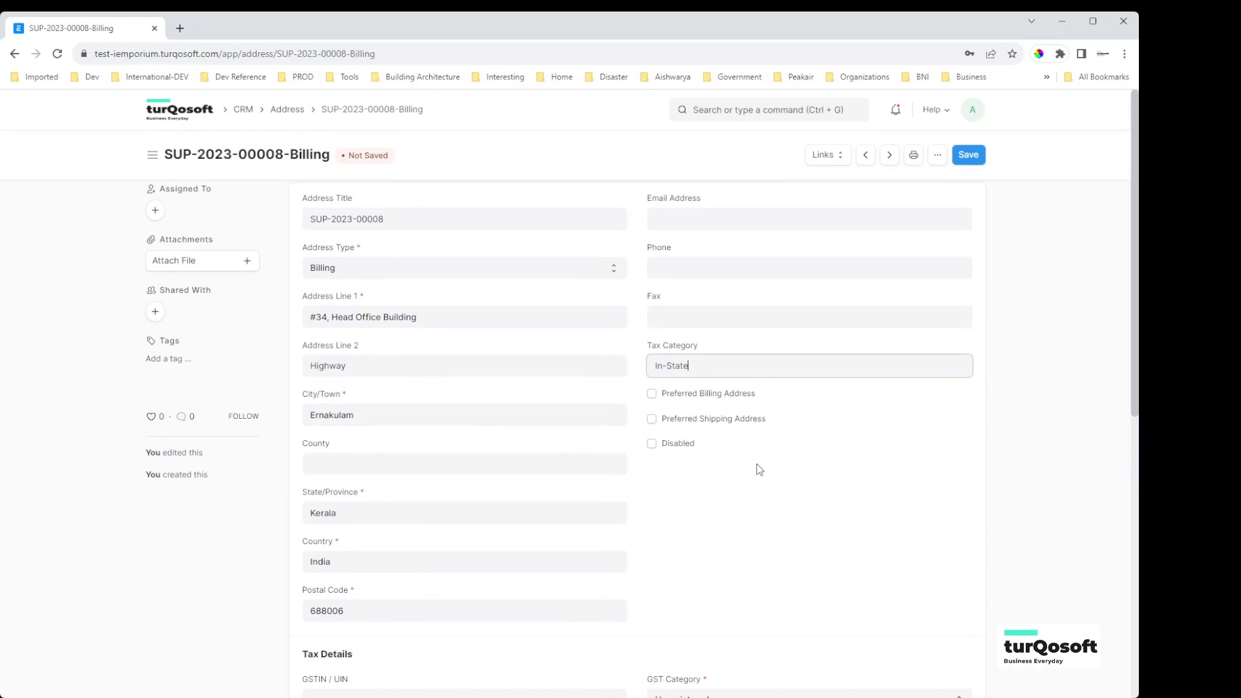
{"action": "left_click", "coordinate": [969, 157]}
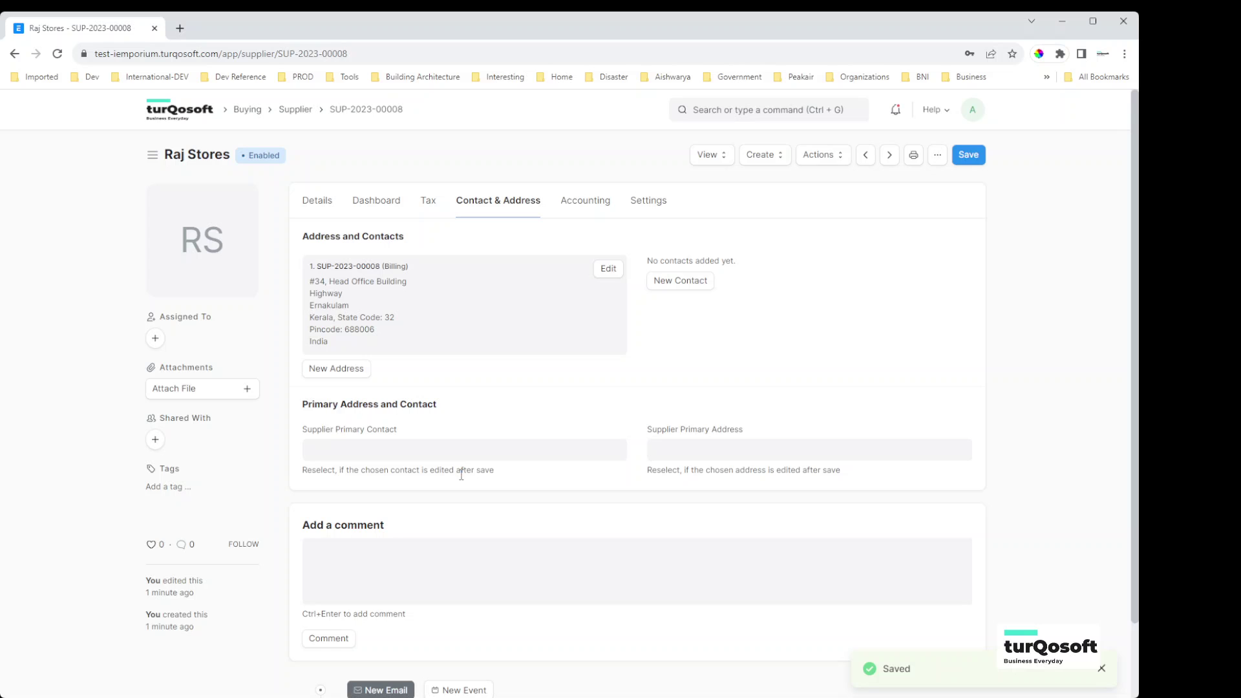
Choose a tax category in the supplier's tax details and save the supplier record.
{"action": "left_click", "coordinate": [429, 201]}
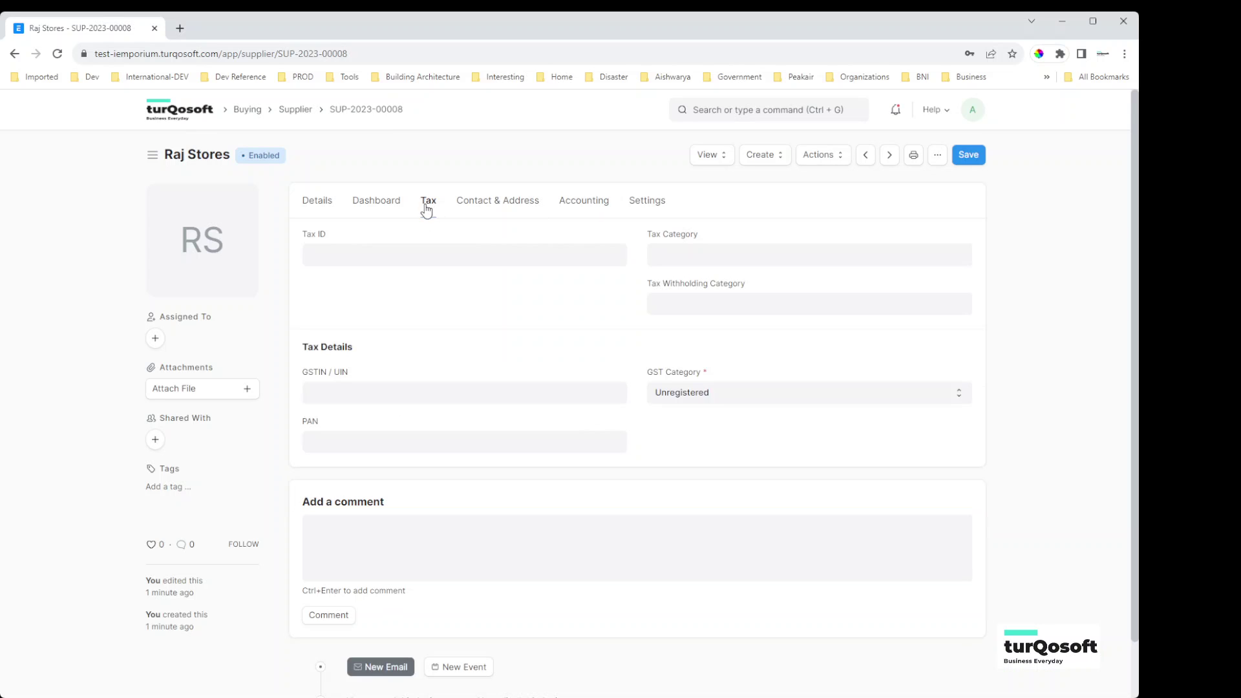
{"action": "left_click", "coordinate": [679, 255]}
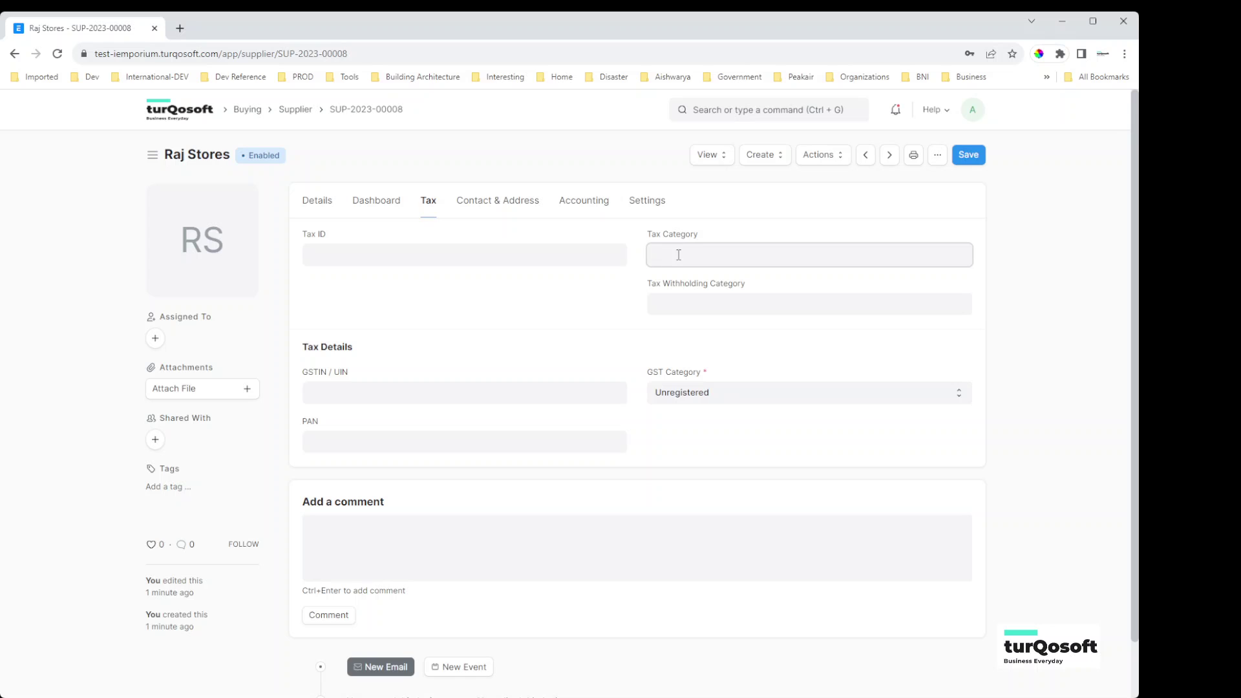
{"action": "left_click", "coordinate": [681, 282]}
{"action": "left_click", "coordinate": [306, 203]}
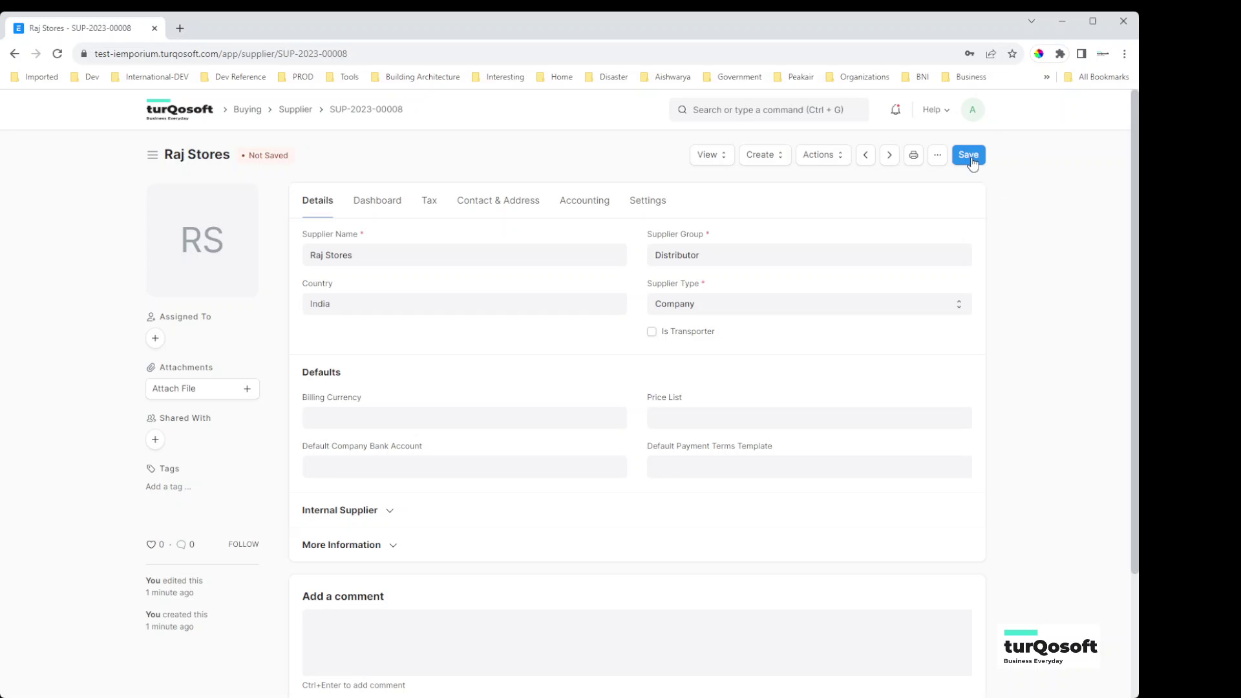
{"action": "left_click", "coordinate": [970, 156]}
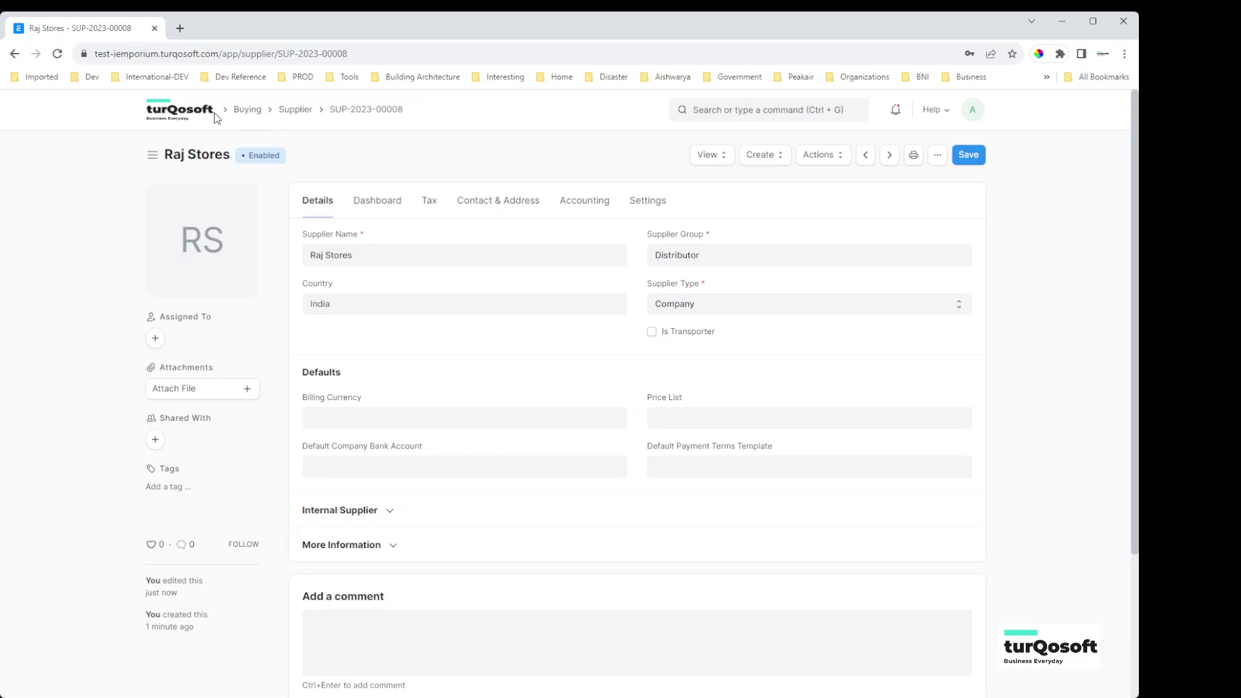
Open the Item list from the Stock masters and clear its item name filter.
{"action": "left_click", "coordinate": [182, 115]}
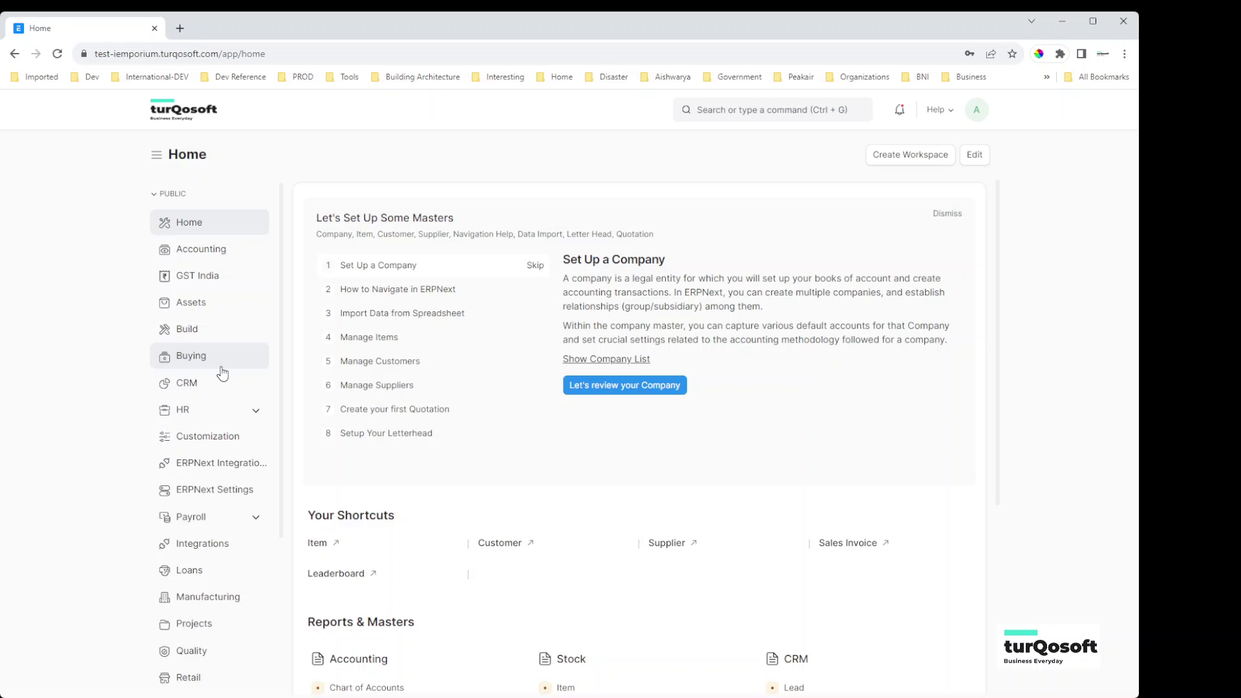
{"action": "scroll", "coordinate": [223, 374], "scroll_direction": "down", "scroll_amount": 3}
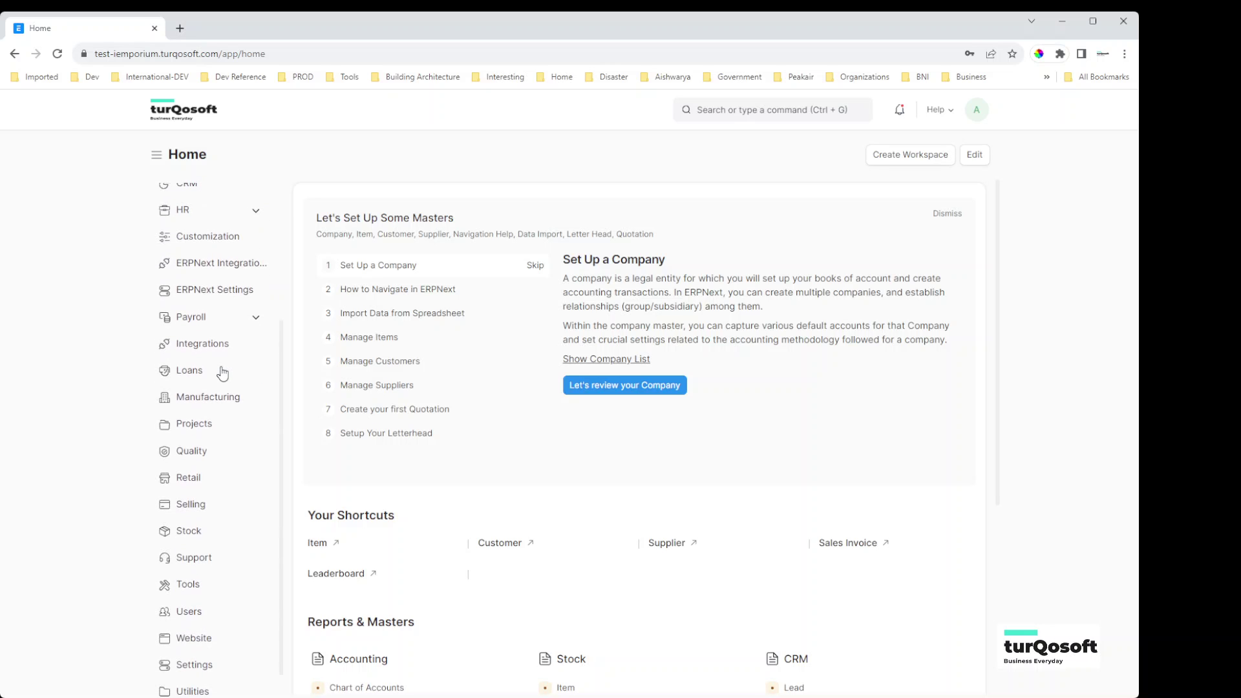
{"action": "left_click", "coordinate": [224, 541]}
{"action": "scroll", "coordinate": [485, 494], "scroll_direction": "down", "scroll_amount": 5}
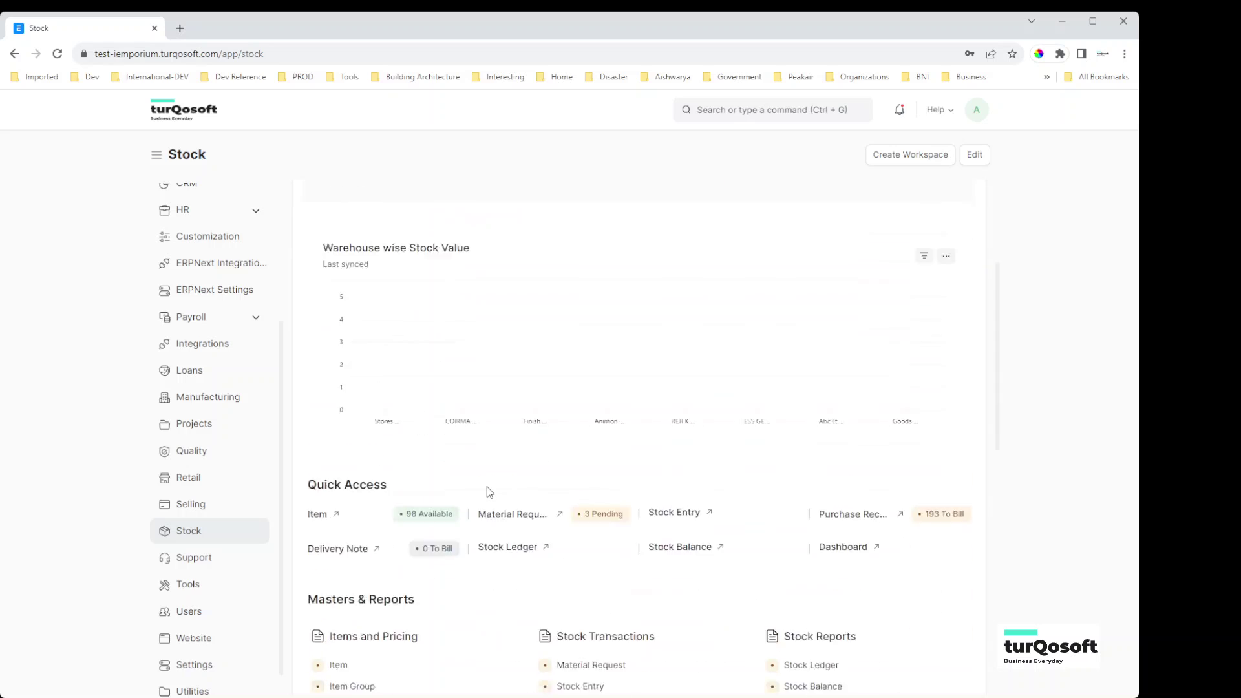
{"action": "scroll", "coordinate": [489, 493], "scroll_direction": "down", "scroll_amount": 4}
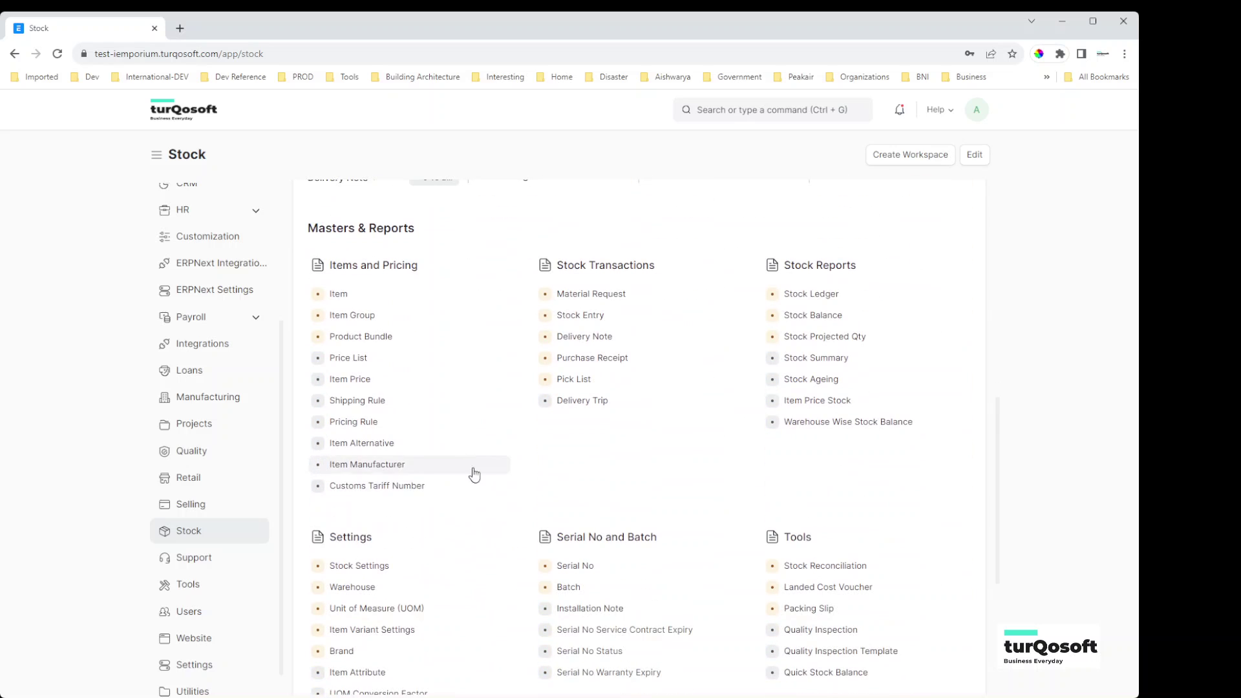
{"action": "left_click", "coordinate": [338, 295]}
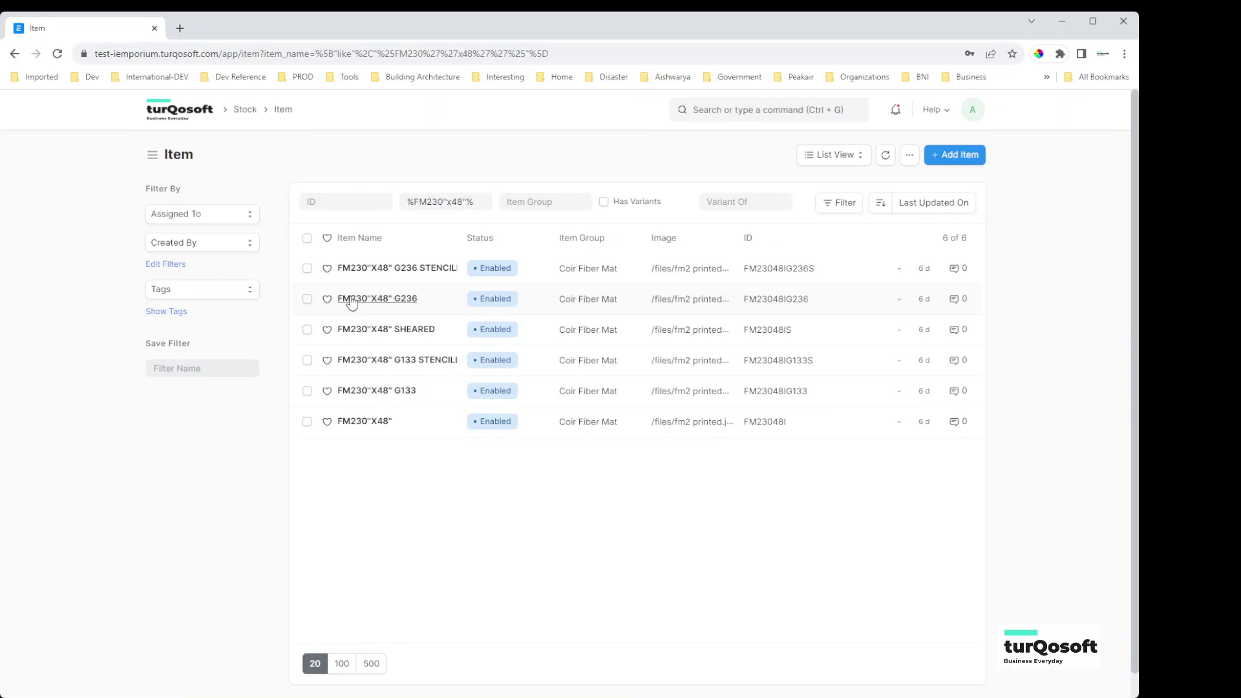
{"action": "left_click_drag", "start_coordinate": [477, 202], "coordinate": [399, 206]}
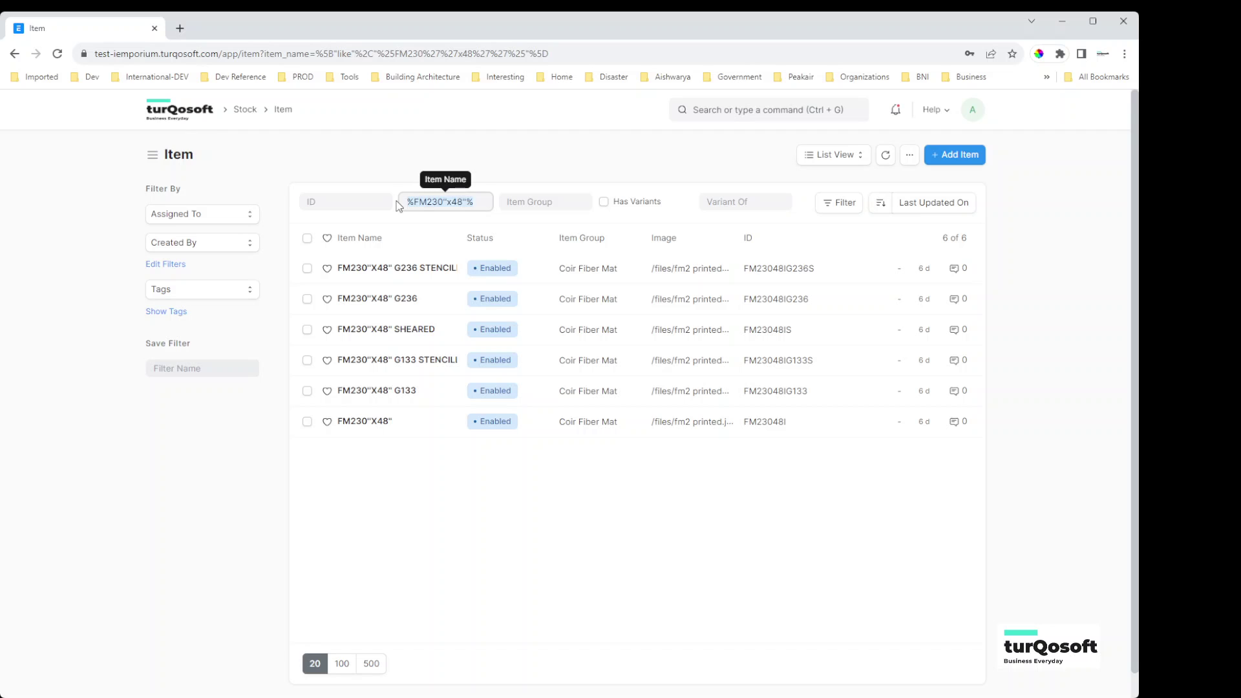
{"action": "key", "text": "BackSpace"}
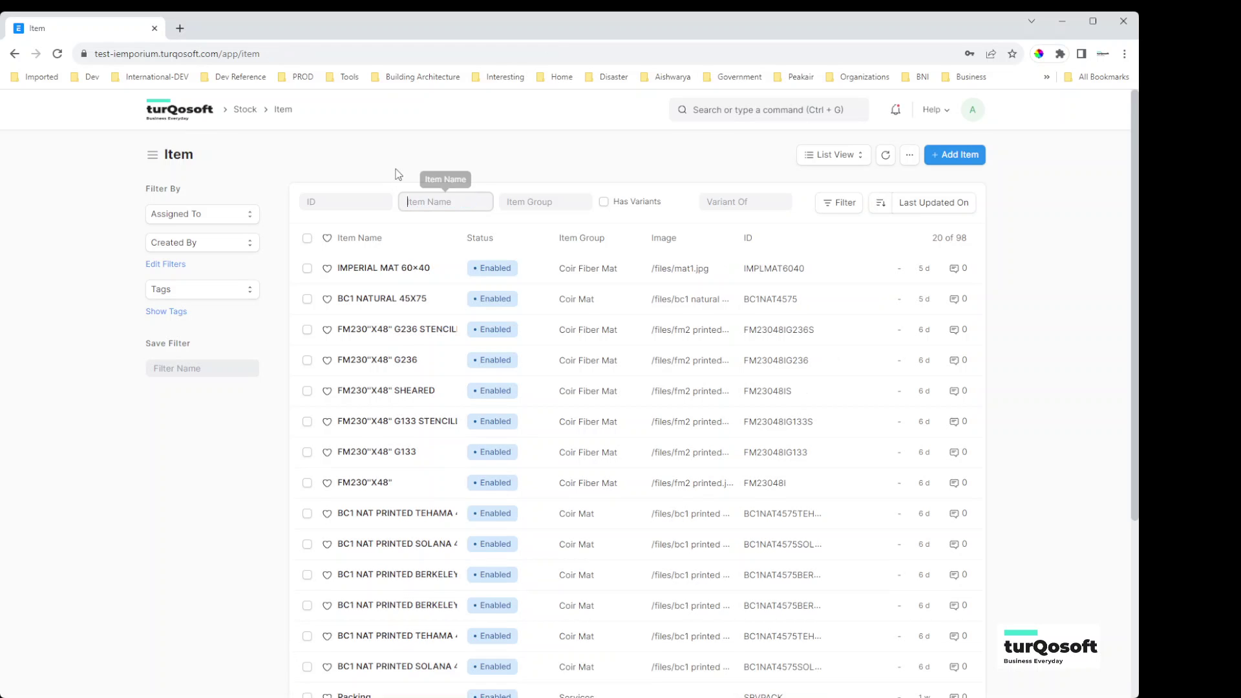
Open the item IMPERIAL MAT 60x40 and examine its general details and inventory settings.
{"action": "left_click", "coordinate": [399, 271]}
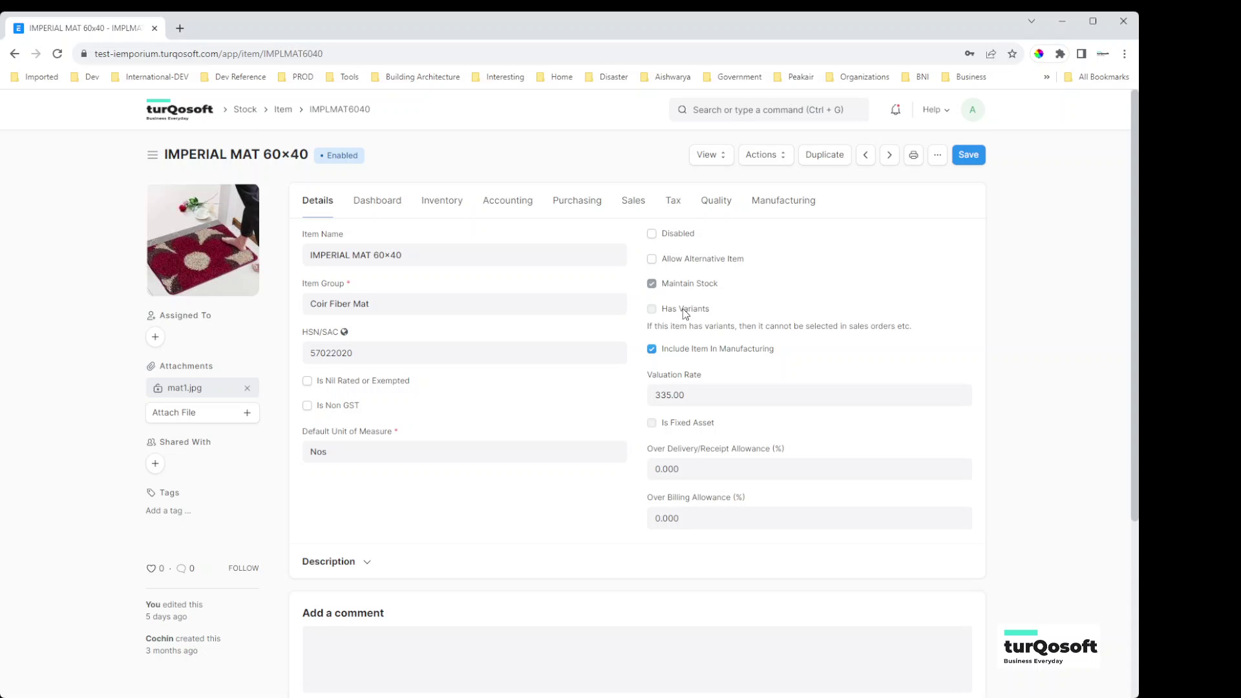
{"action": "left_click", "coordinate": [382, 211]}
{"action": "left_click", "coordinate": [437, 208]}
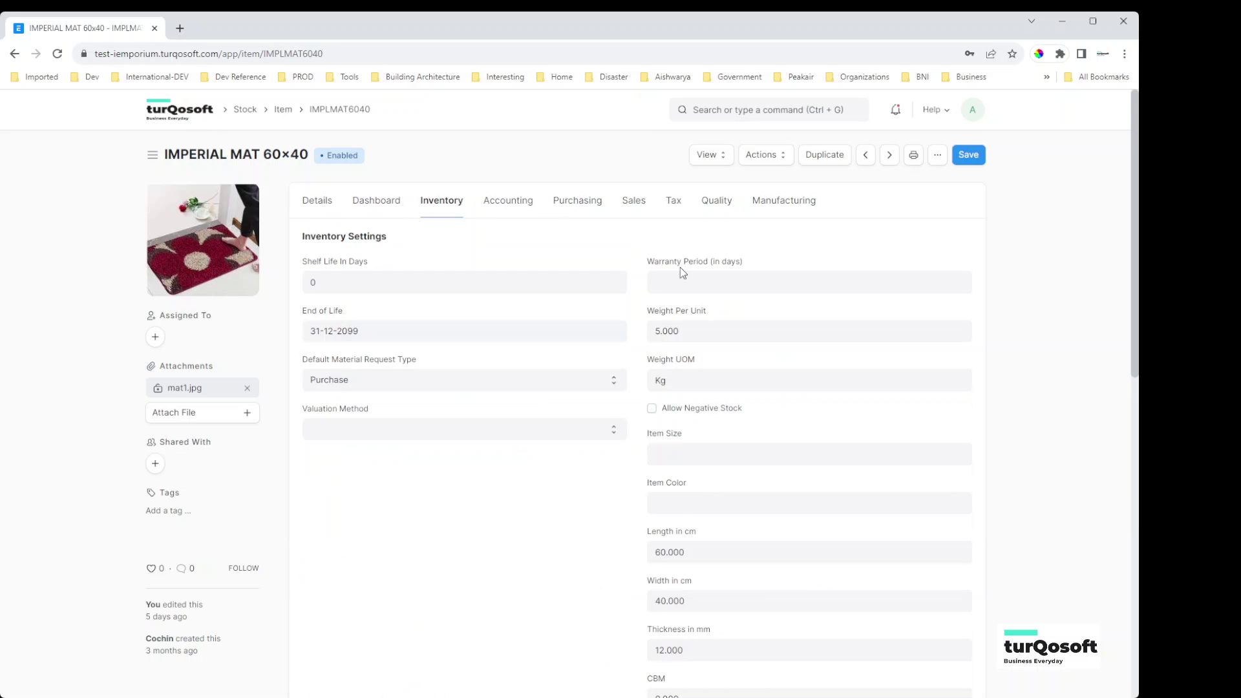
{"action": "scroll", "coordinate": [811, 498], "scroll_direction": "down", "scroll_amount": 3}
{"action": "scroll", "coordinate": [809, 499], "scroll_direction": "up", "scroll_amount": 3}
{"action": "left_click", "coordinate": [330, 209]}
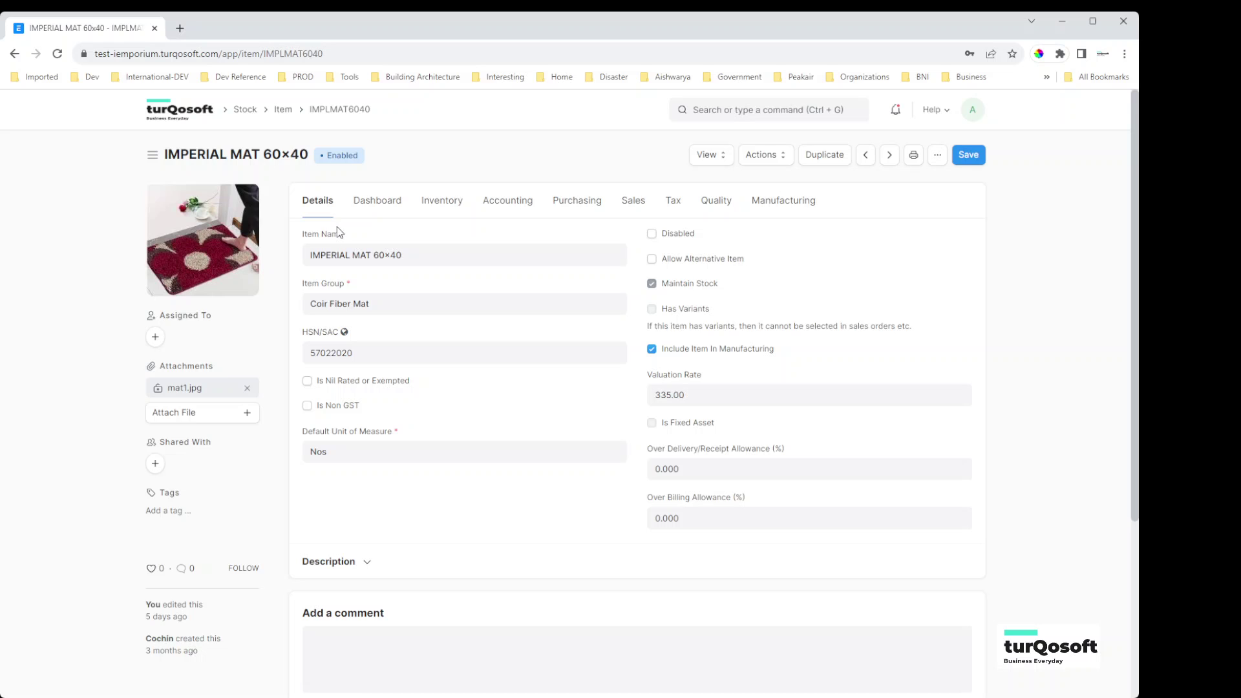
Start a new item, examine its quick-entry fields, and expand it to the full form with the description section.
{"action": "left_click", "coordinate": [282, 111]}
{"action": "left_click", "coordinate": [952, 155]}
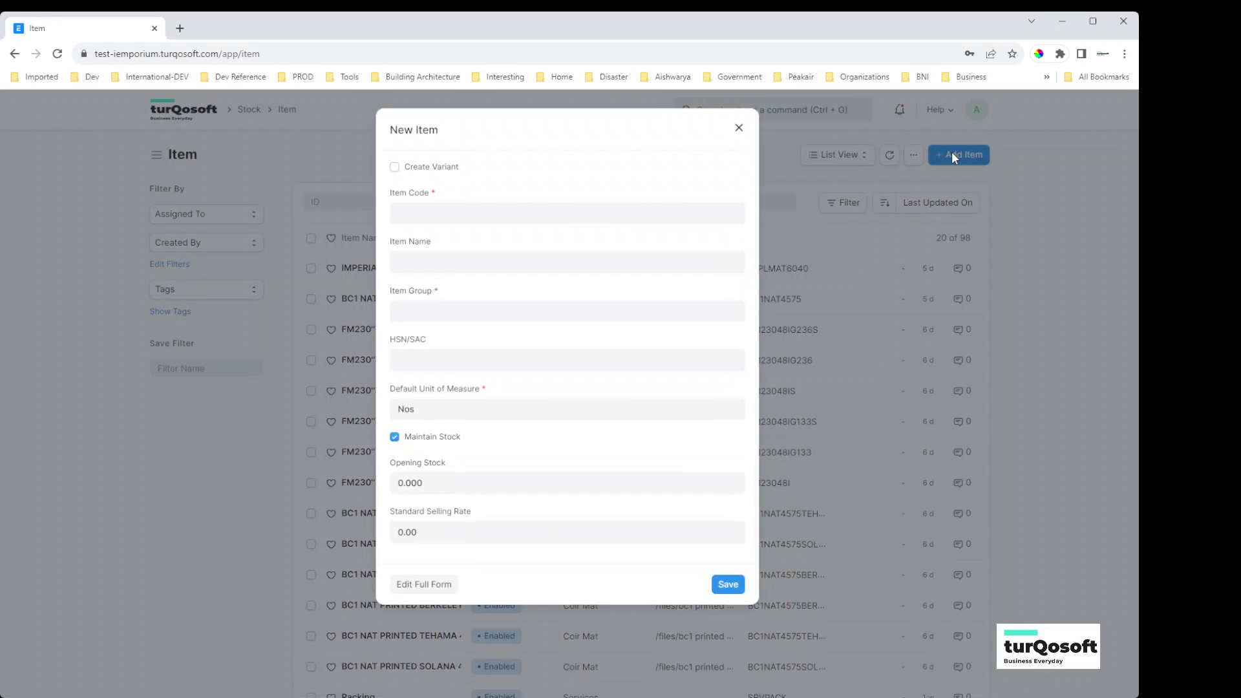
{"action": "left_click", "coordinate": [450, 212]}
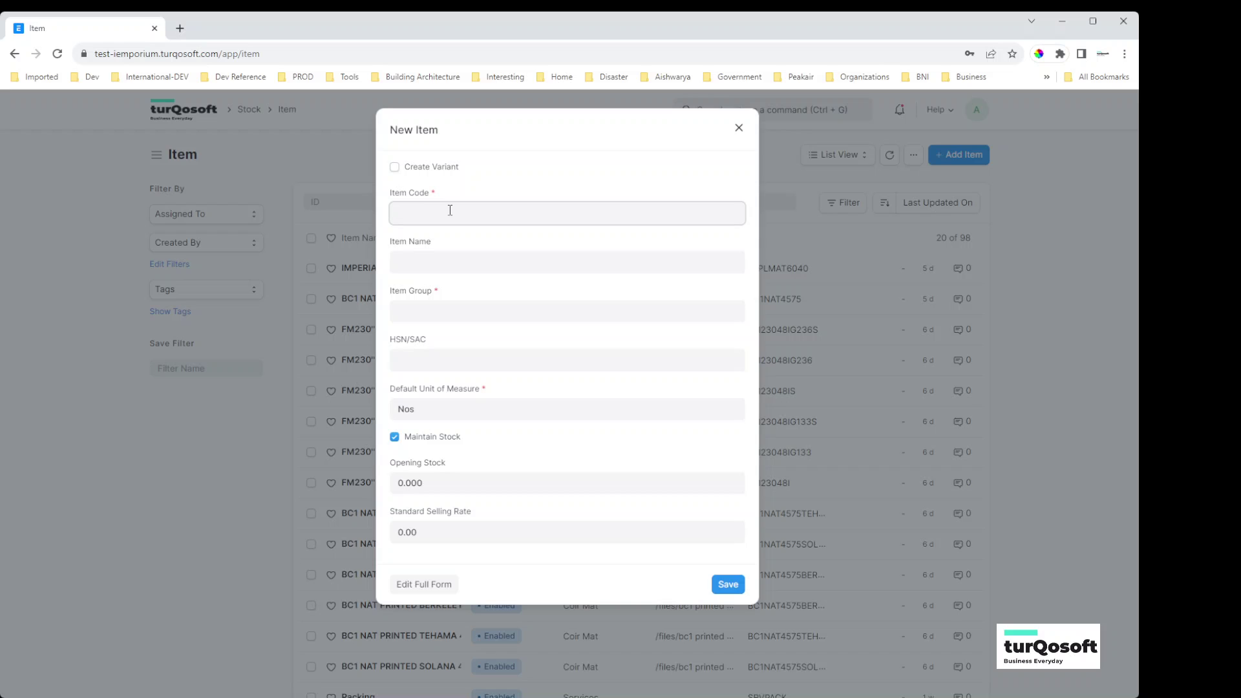
{"action": "left_click", "coordinate": [433, 263]}
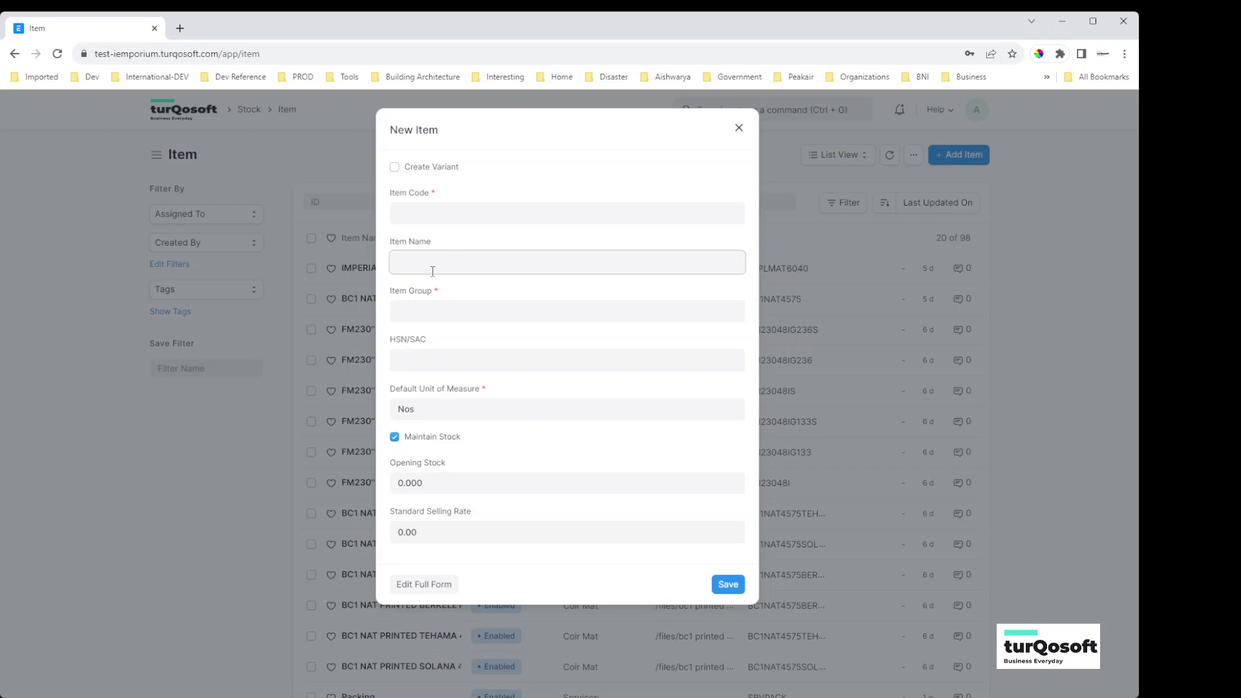
{"action": "left_click", "coordinate": [432, 315]}
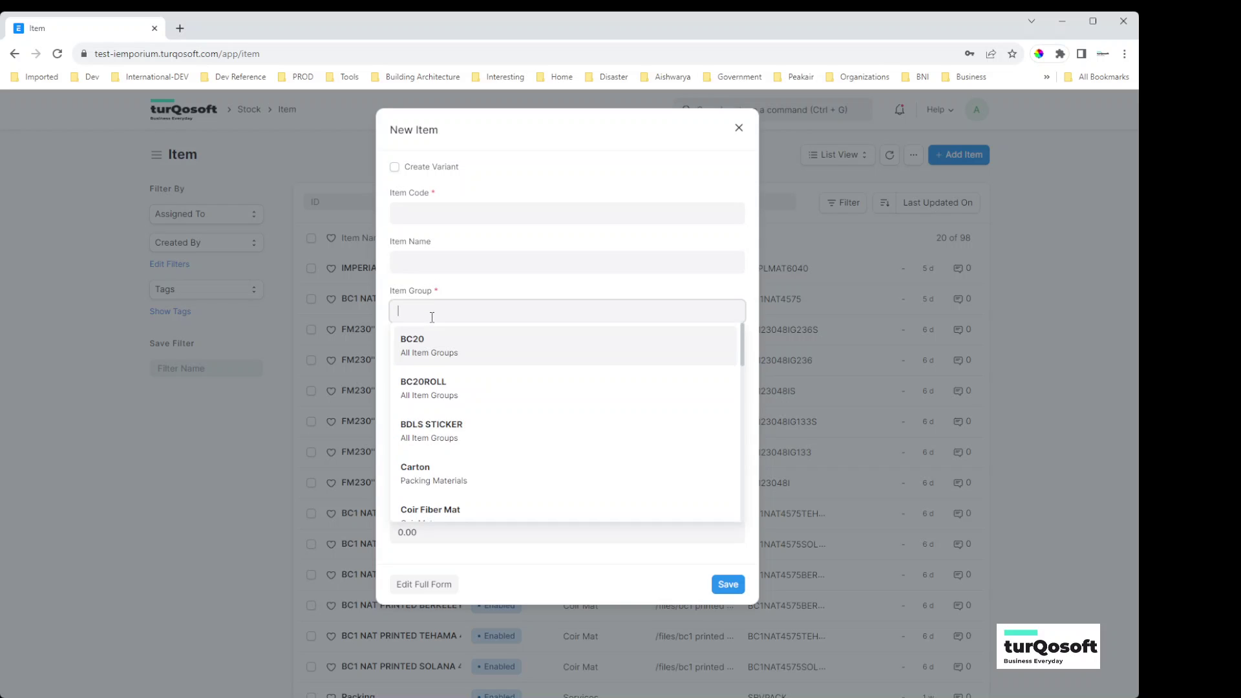
{"action": "left_click", "coordinate": [381, 288]}
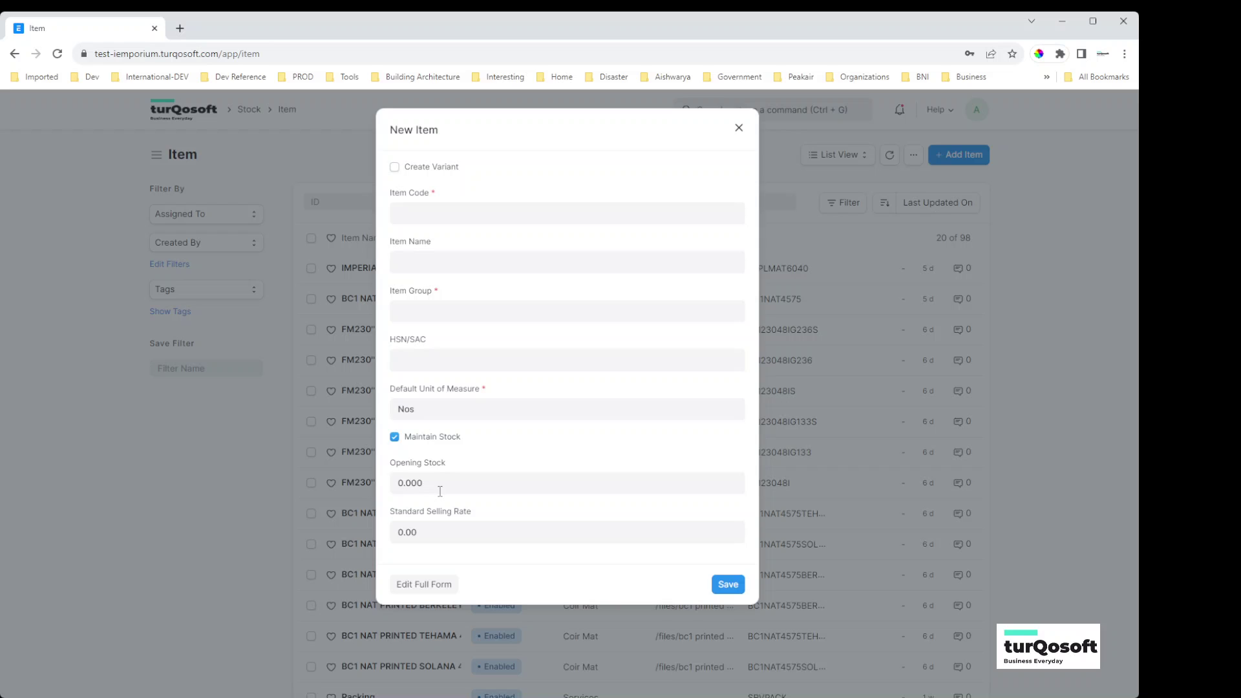
{"action": "left_click", "coordinate": [430, 584]}
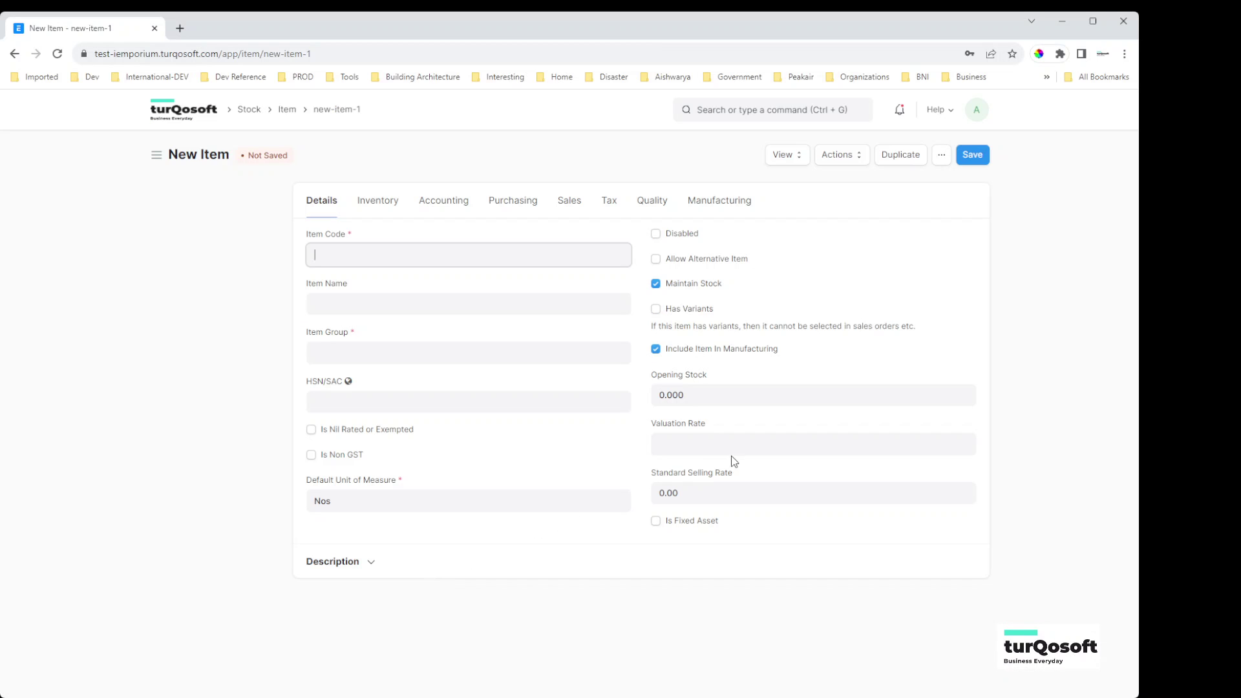
{"action": "left_click", "coordinate": [372, 567]}
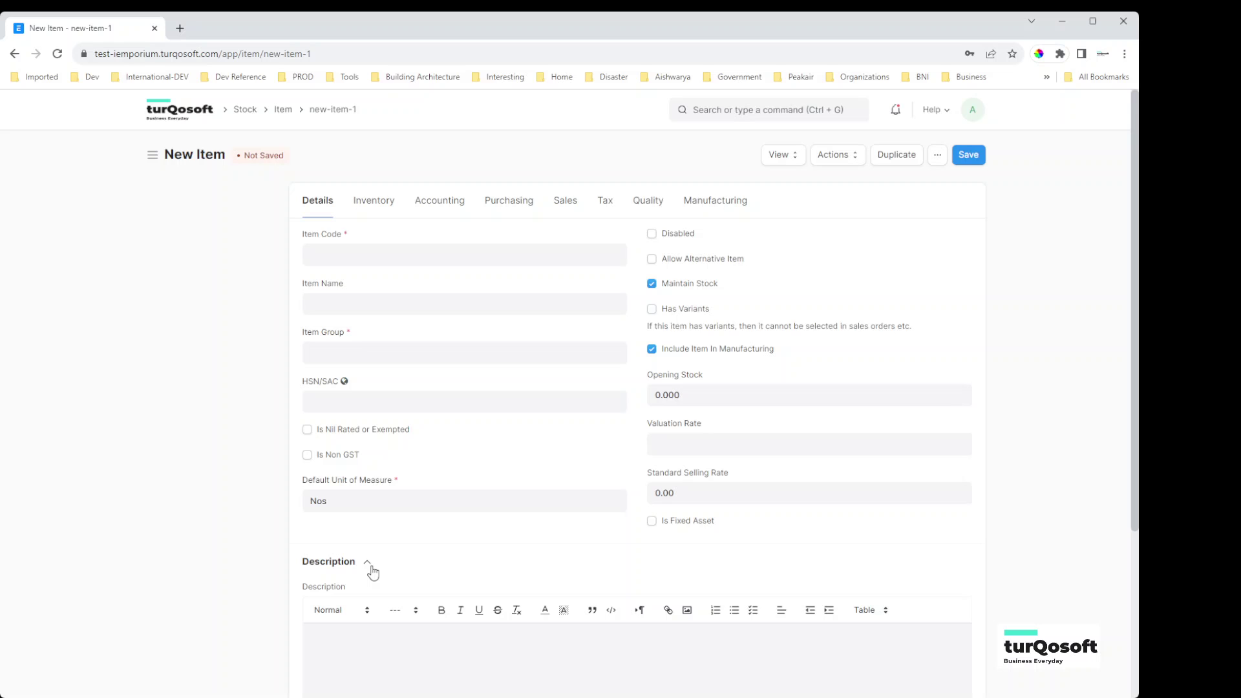
Go to the Buying module's purchase orders and start a new purchase order.
{"action": "left_click", "coordinate": [181, 114]}
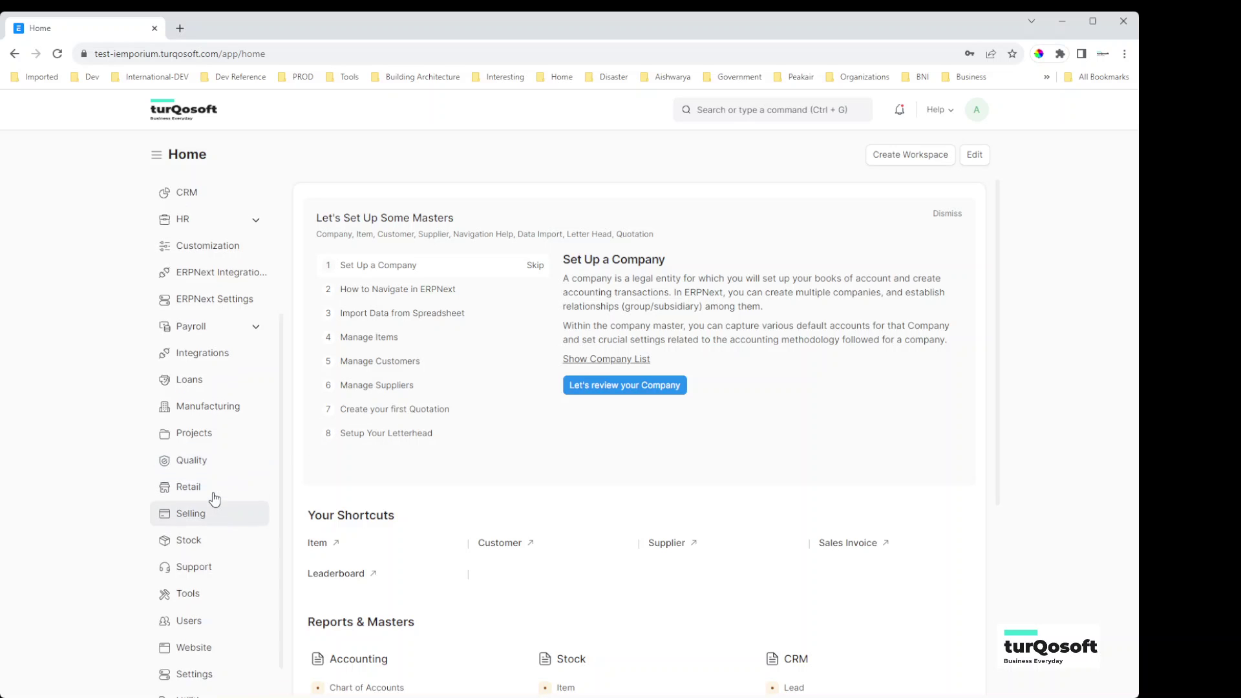
{"action": "scroll", "coordinate": [215, 492], "scroll_direction": "up", "scroll_amount": 3}
{"action": "left_click", "coordinate": [210, 359]}
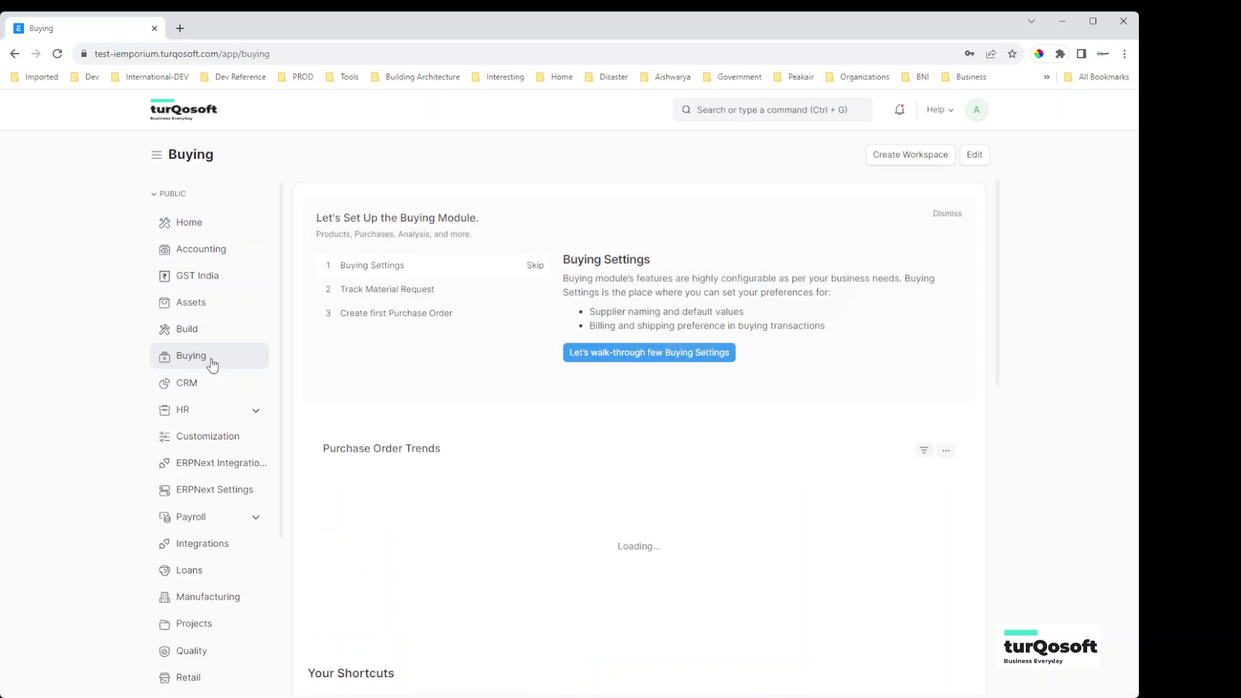
{"action": "scroll", "coordinate": [709, 466], "scroll_direction": "down", "scroll_amount": 7}
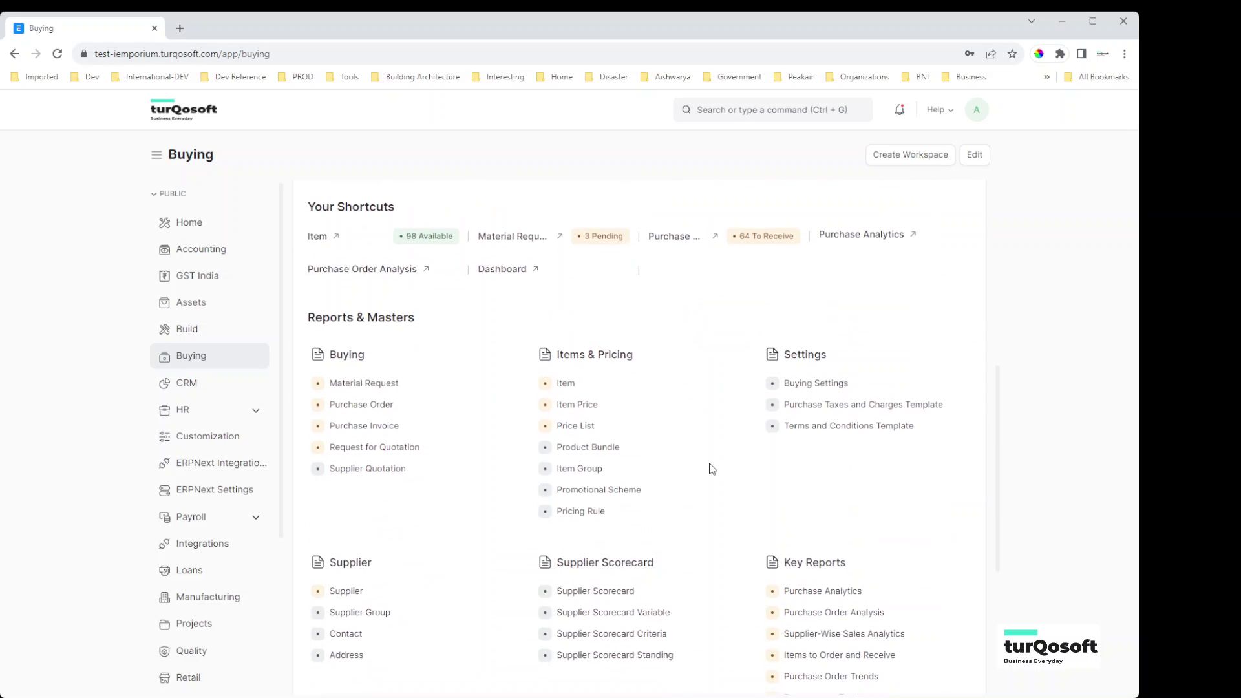
{"action": "left_click", "coordinate": [380, 408]}
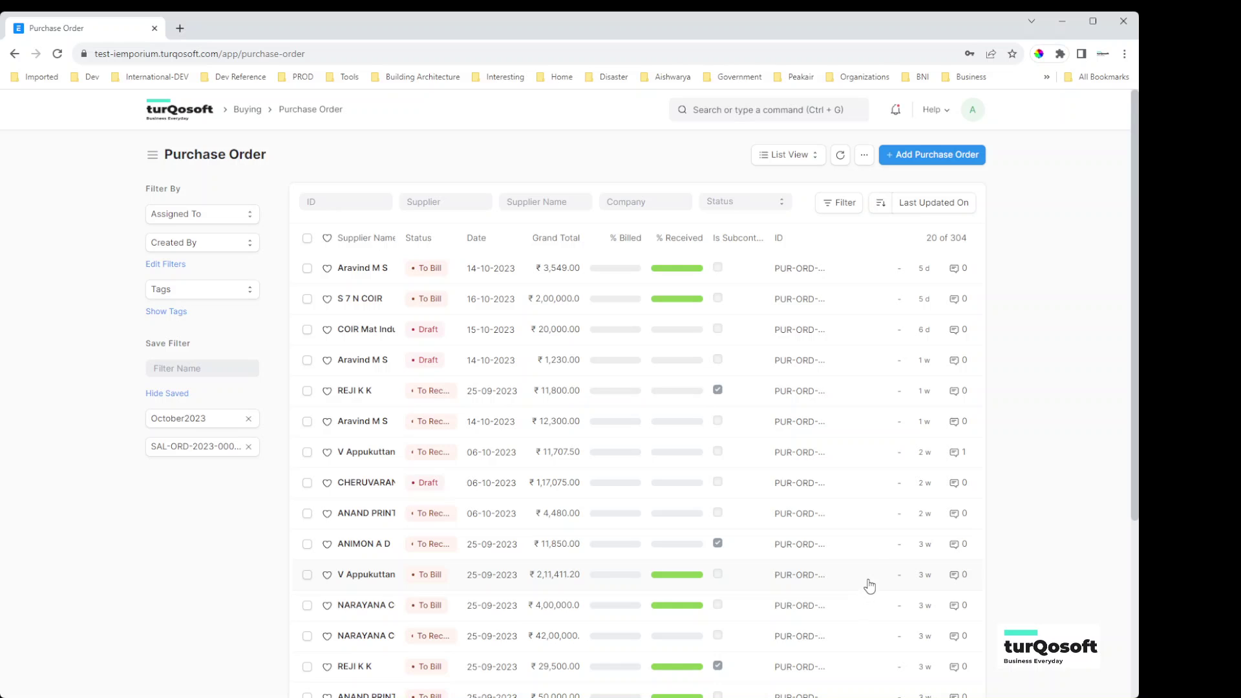
{"action": "left_click", "coordinate": [942, 158]}
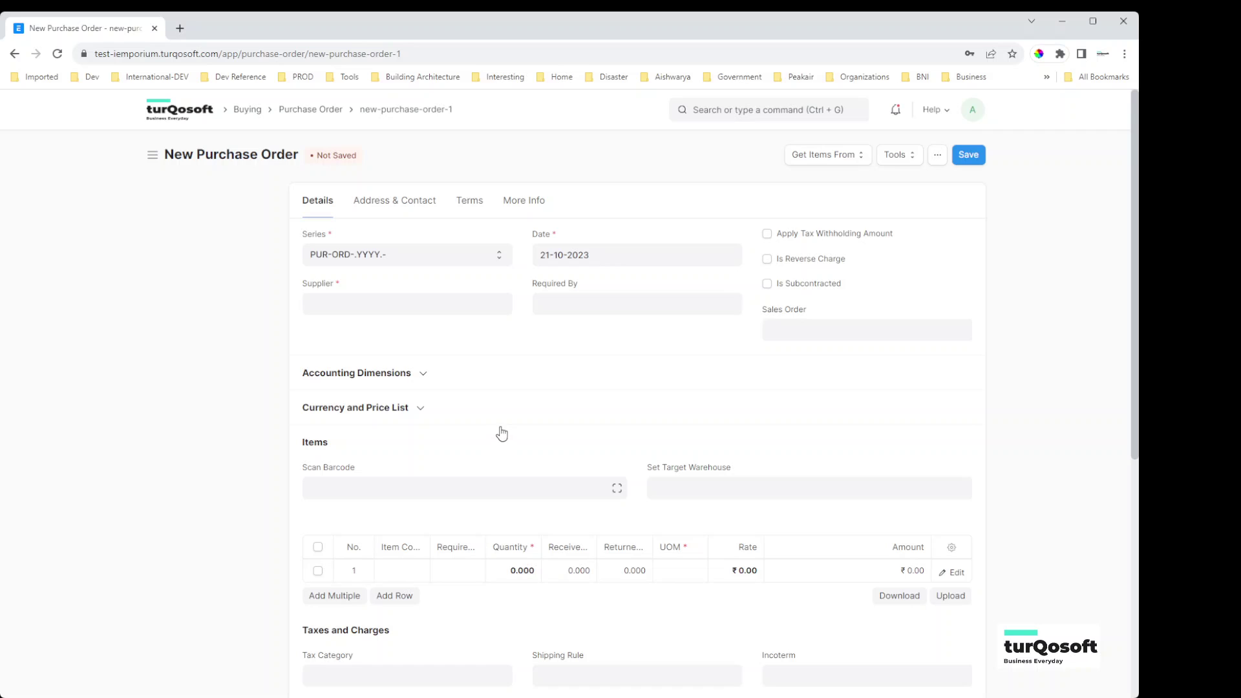
Set the purchase order's supplier to S 7 N COIR and check the supplier address details.
{"action": "left_click", "coordinate": [409, 304]}
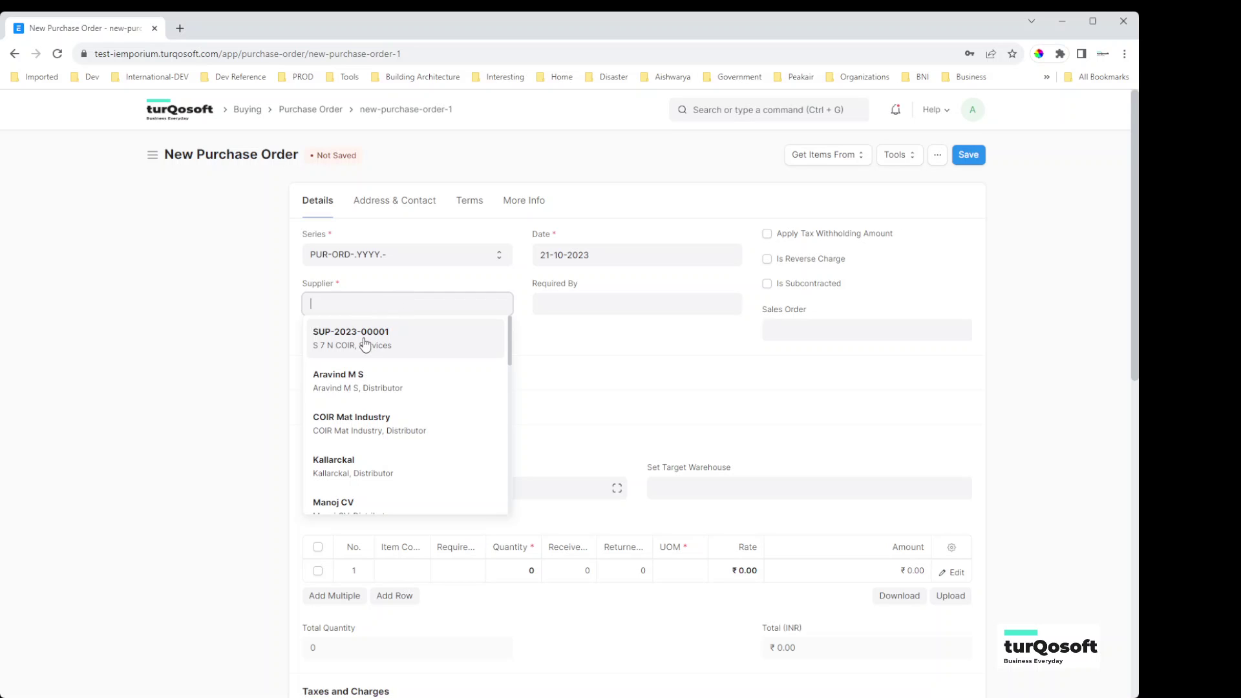
{"action": "left_click", "coordinate": [365, 343]}
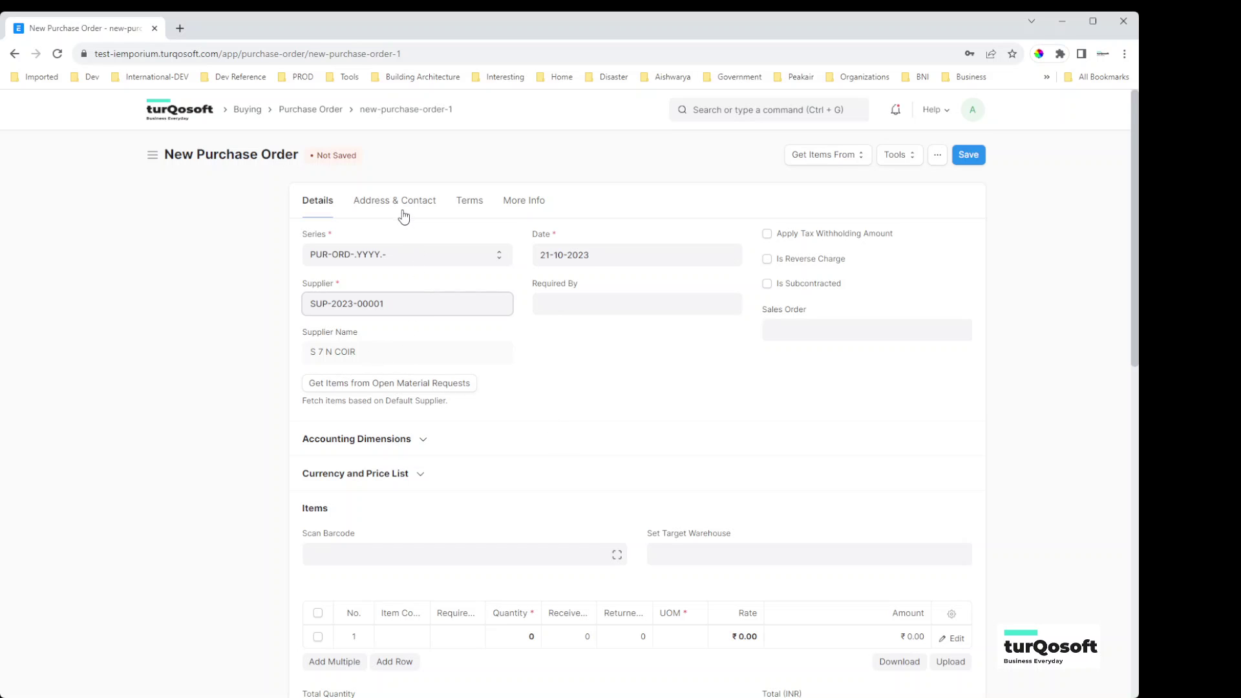
{"action": "left_click", "coordinate": [403, 212]}
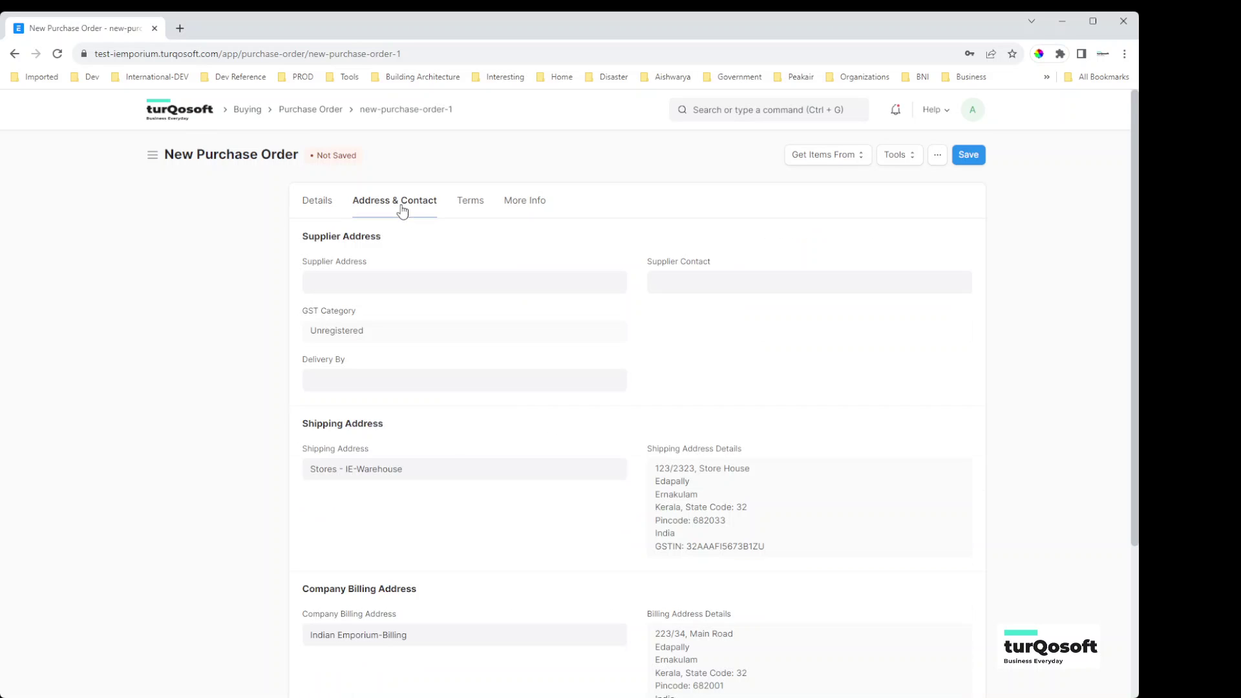
{"action": "scroll", "coordinate": [457, 425], "scroll_direction": "down", "scroll_amount": 1}
{"action": "scroll", "coordinate": [457, 425], "scroll_direction": "up", "scroll_amount": 1}
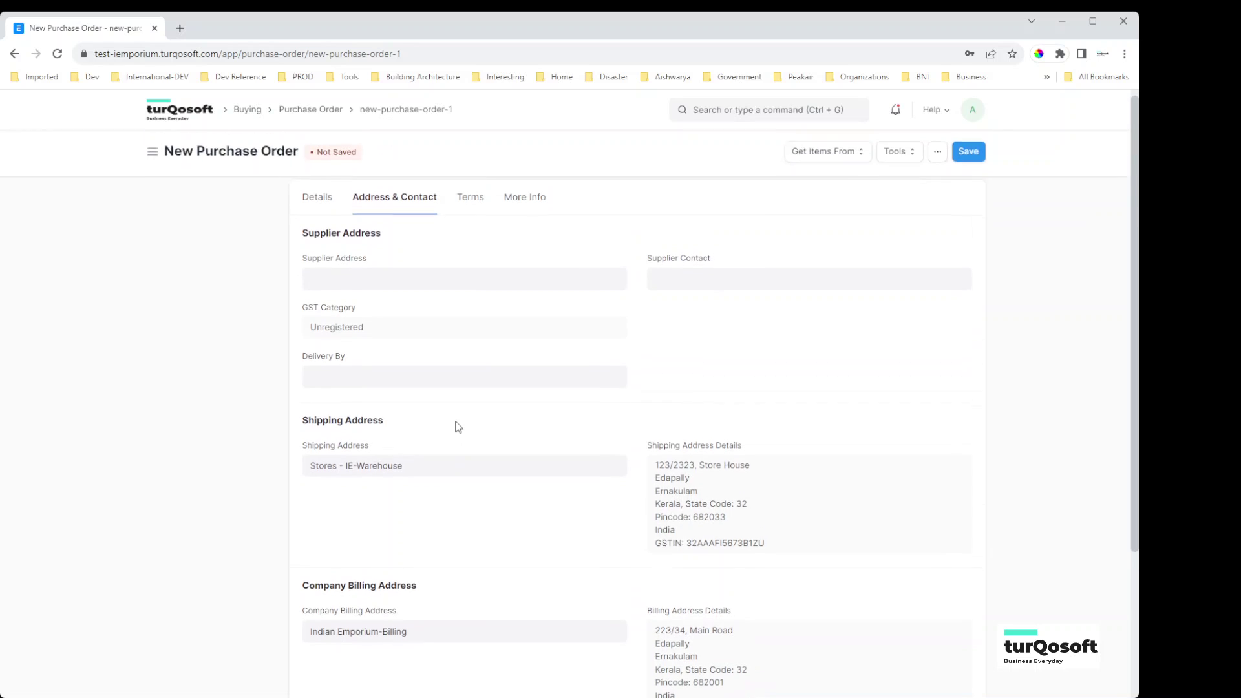
Change the purchase order's supplier to COIR Mat Industry and check the supplier, shipping and billing addresses.
{"action": "left_click", "coordinate": [321, 207]}
{"action": "left_click_drag", "start_coordinate": [386, 304], "coordinate": [293, 305]}
{"action": "key", "text": "BackSpace"}
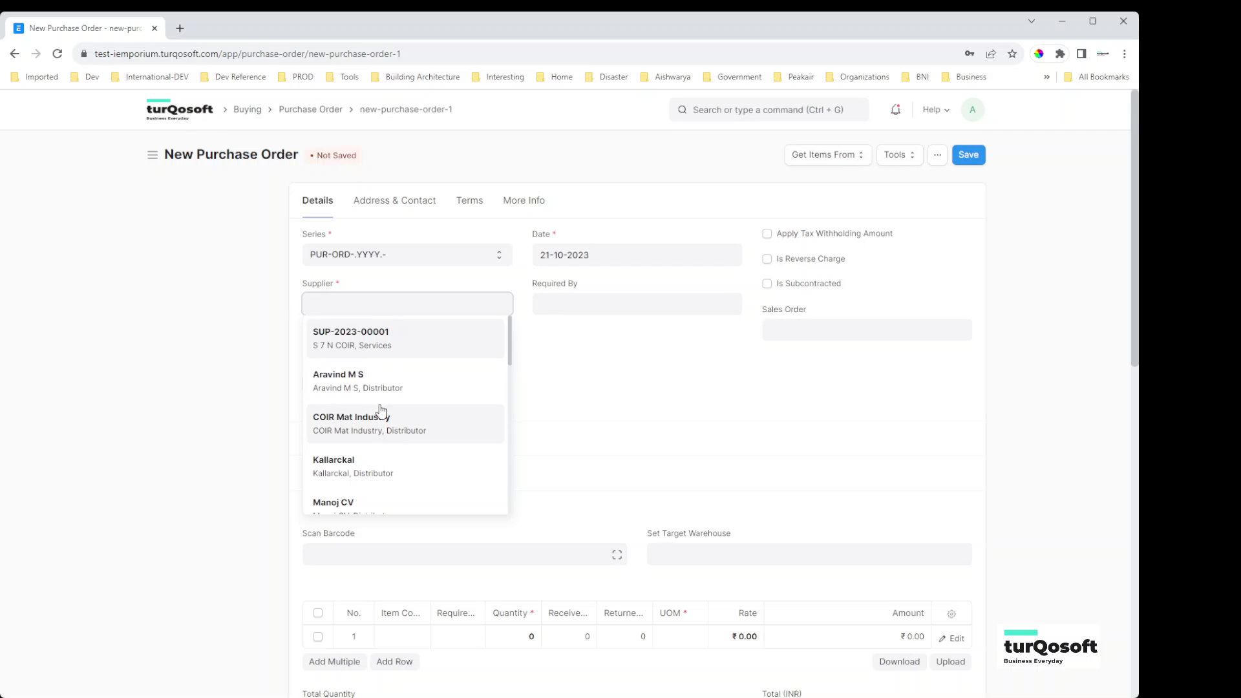
{"action": "scroll", "coordinate": [381, 410], "scroll_direction": "down", "scroll_amount": 1}
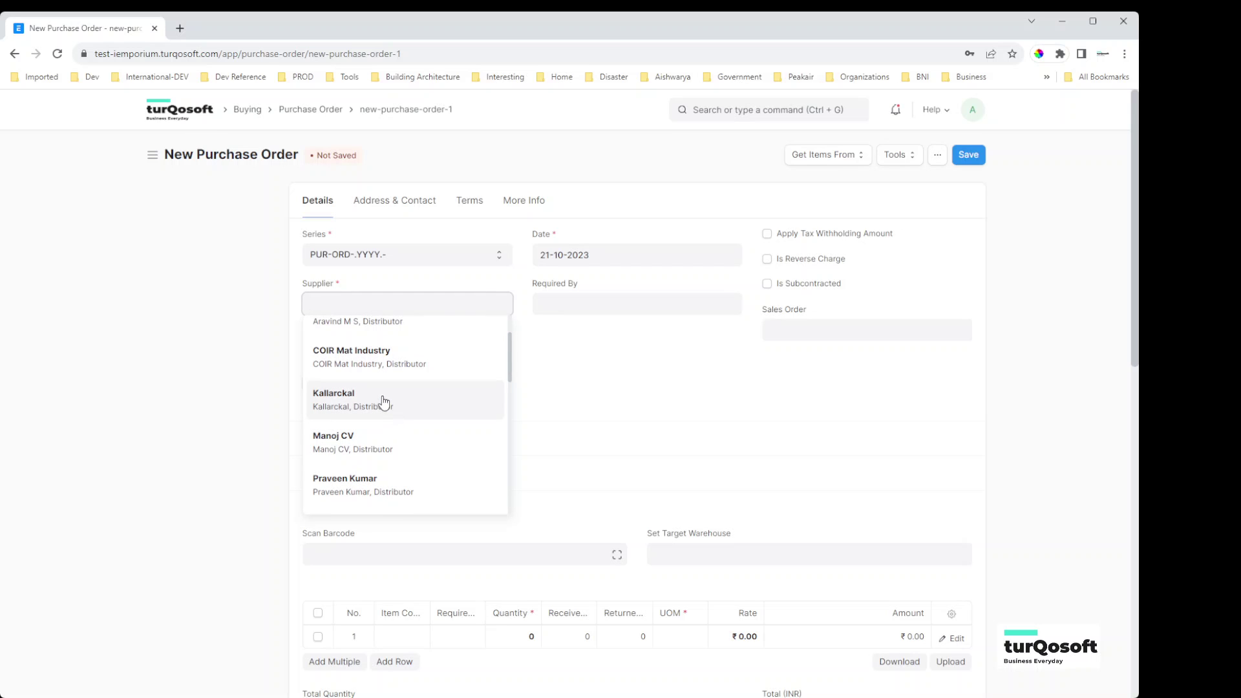
{"action": "left_click", "coordinate": [375, 361]}
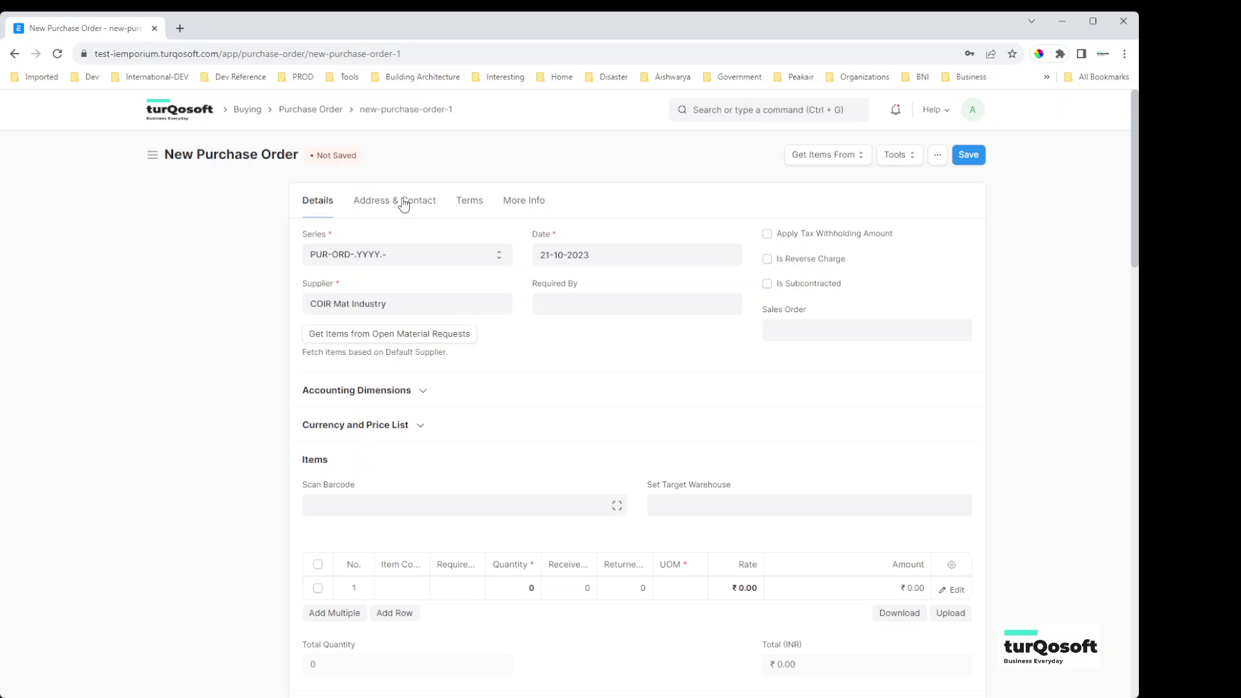
{"action": "left_click", "coordinate": [404, 202]}
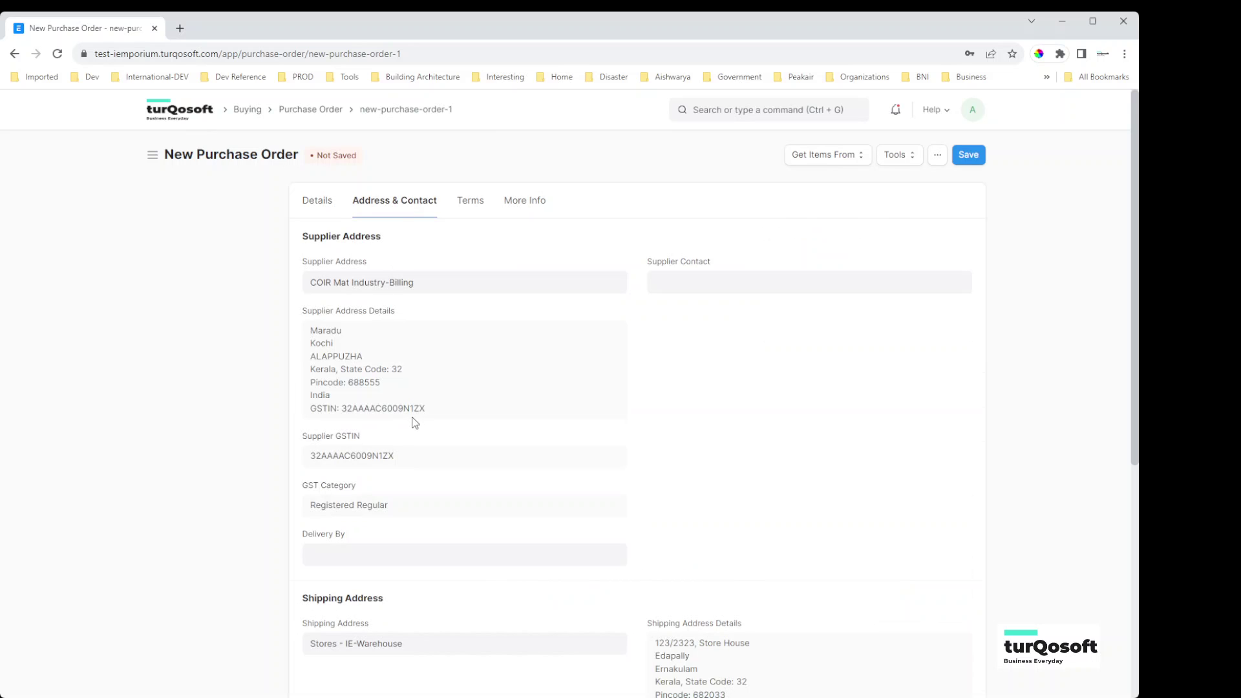
{"action": "scroll", "coordinate": [415, 423], "scroll_direction": "down", "scroll_amount": 4}
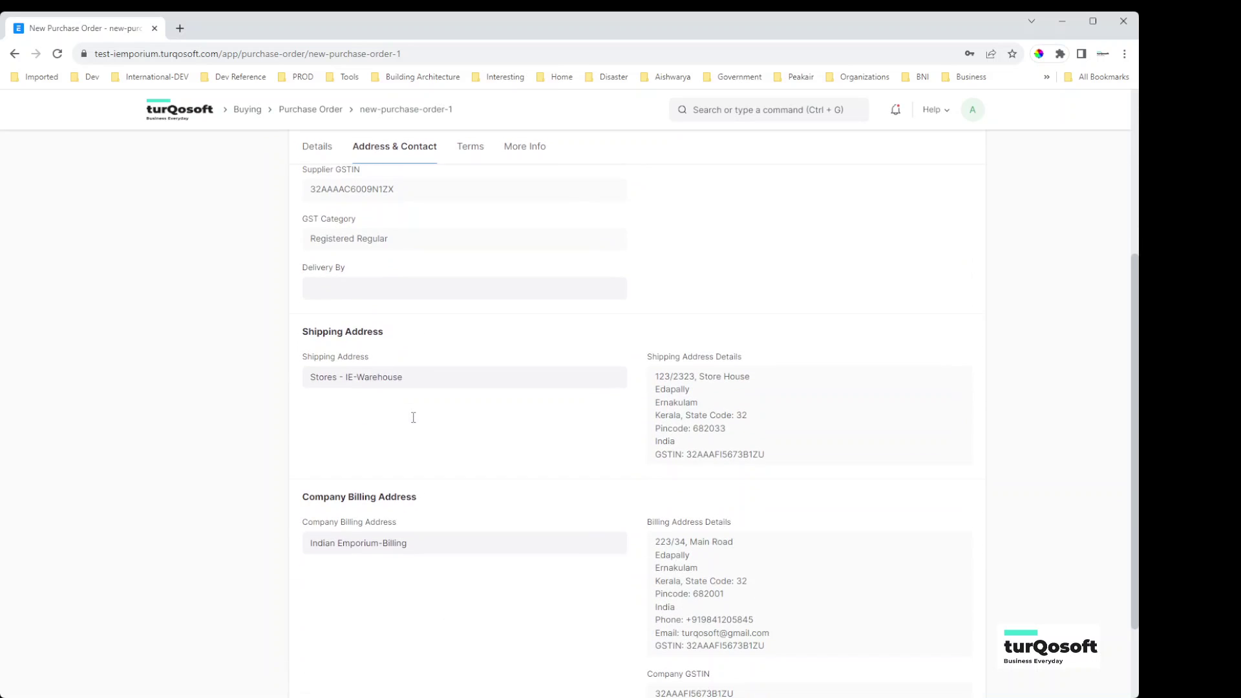
{"action": "scroll", "coordinate": [414, 424], "scroll_direction": "down", "scroll_amount": 2}
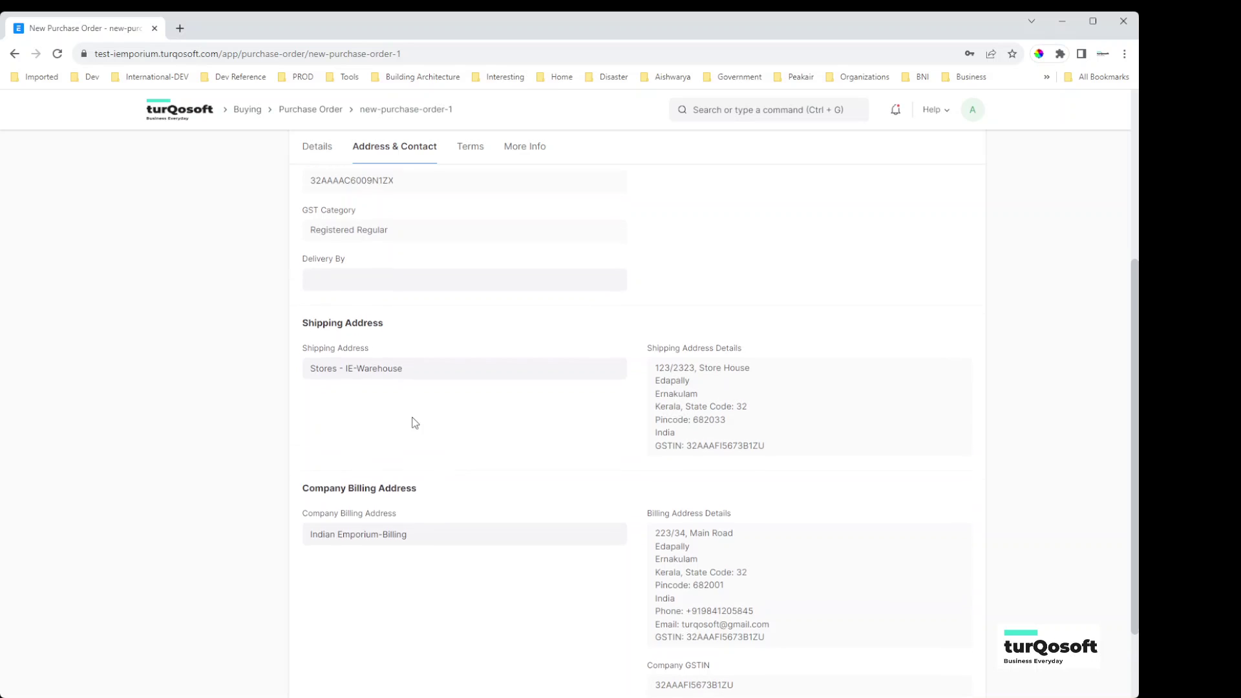
{"action": "scroll", "coordinate": [351, 169], "scroll_direction": "up", "scroll_amount": 6}
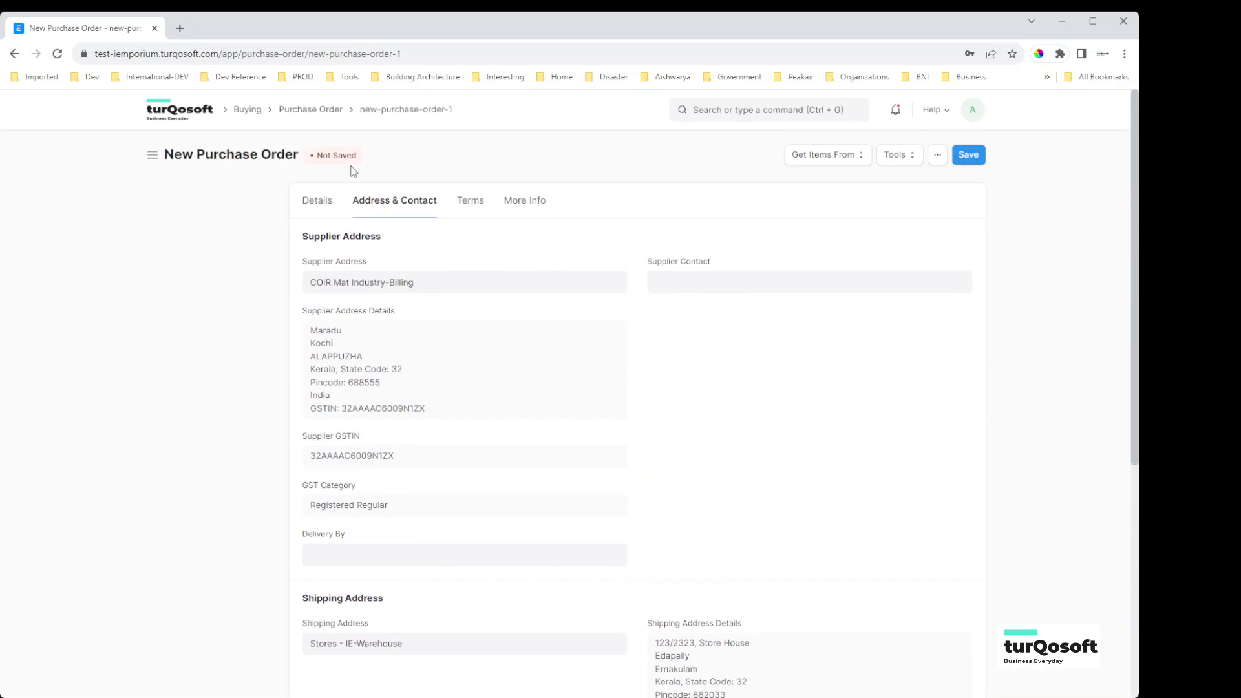
Return to the purchase order's main details and set its required-by date to 30-10-2023.
{"action": "left_click", "coordinate": [326, 202]}
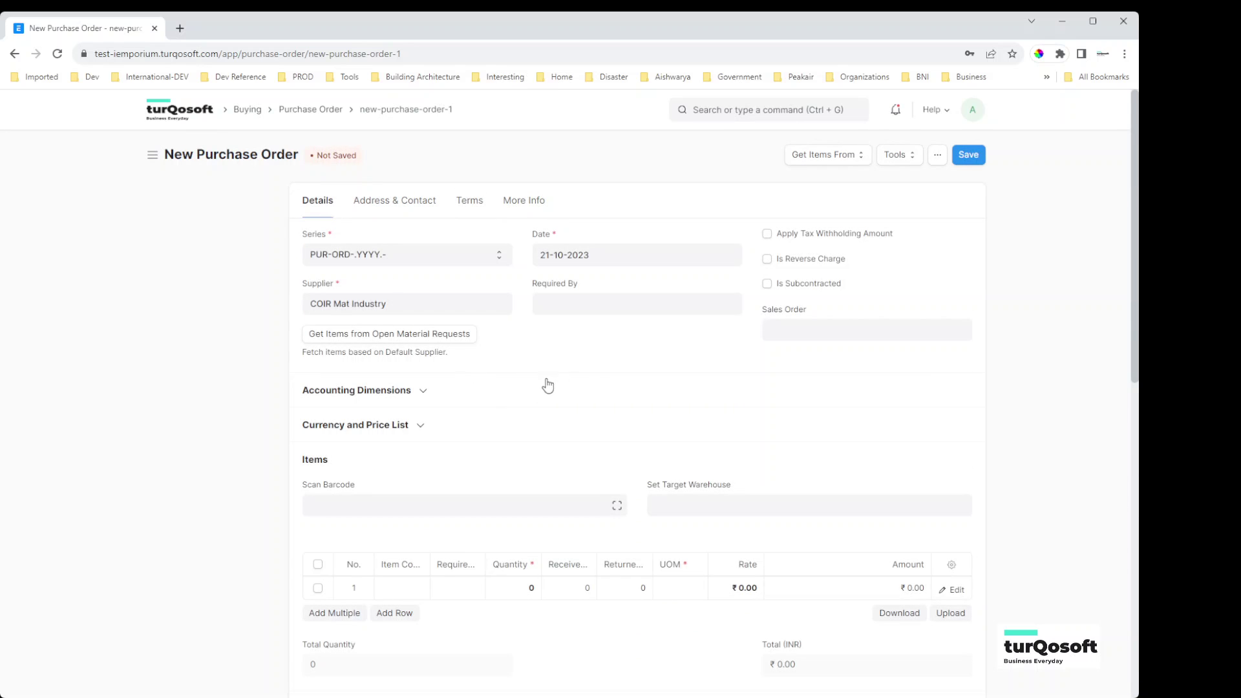
{"action": "left_click", "coordinate": [605, 307]}
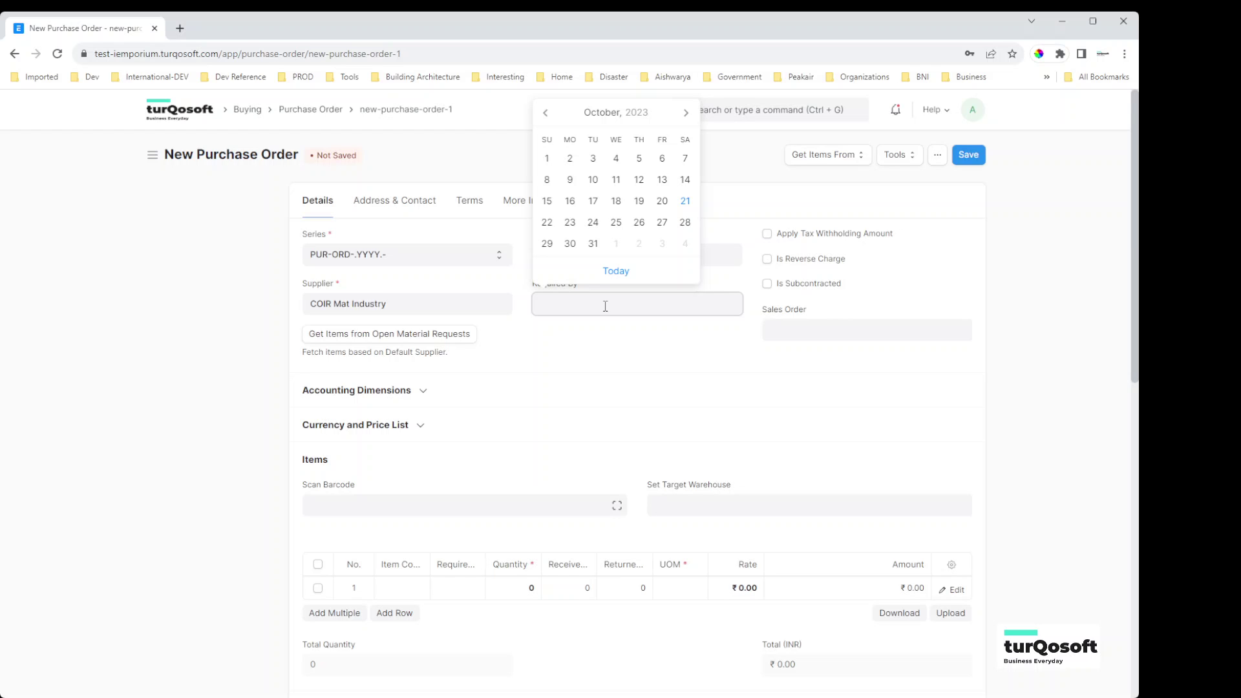
{"action": "left_click", "coordinate": [570, 244]}
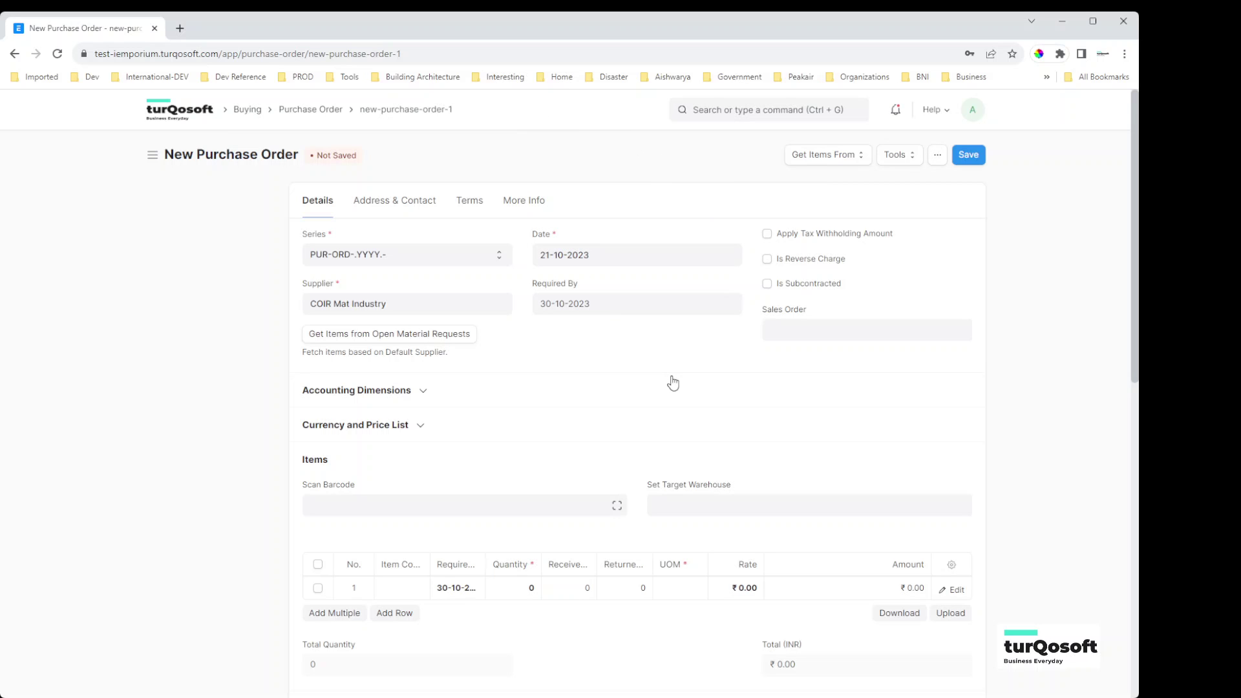
{"action": "scroll", "coordinate": [840, 324], "scroll_direction": "down", "scroll_amount": 1}
{"action": "scroll", "coordinate": [925, 291], "scroll_direction": "up", "scroll_amount": 1}
{"action": "scroll", "coordinate": [689, 405], "scroll_direction": "down", "scroll_amount": 1}
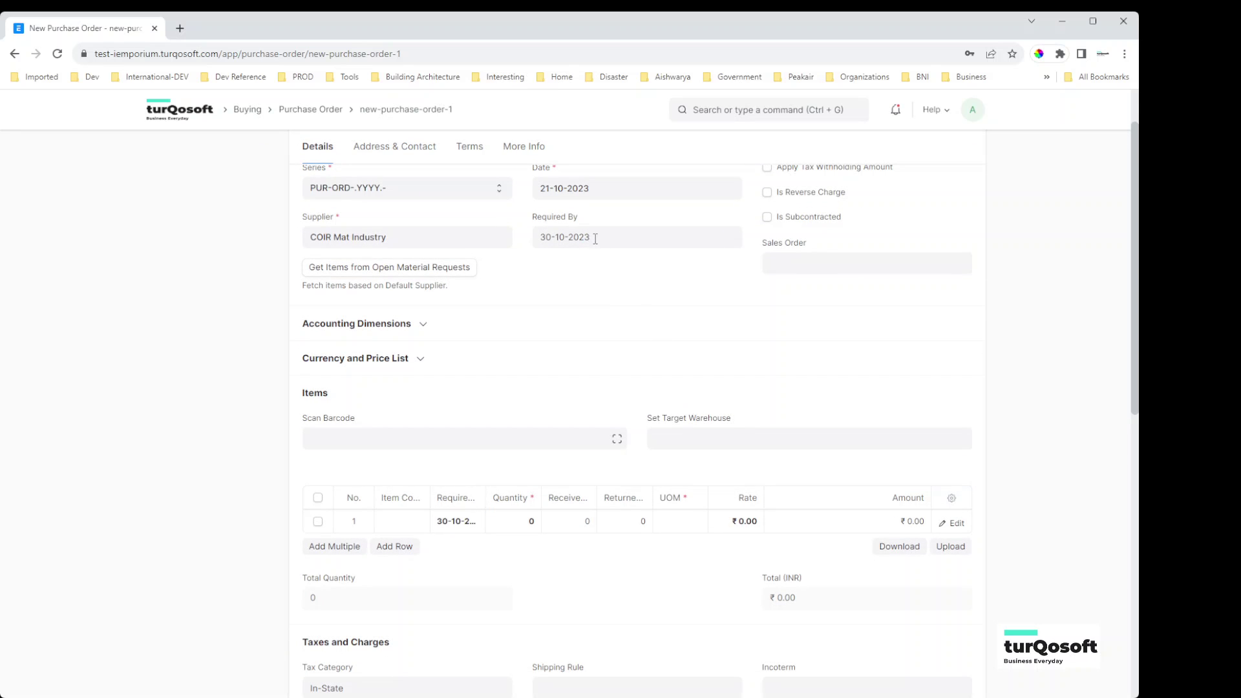
Add item BC206090 to the first row of the items table with a quantity of 100.
{"action": "scroll", "coordinate": [729, 379], "scroll_direction": "down", "scroll_amount": 3}
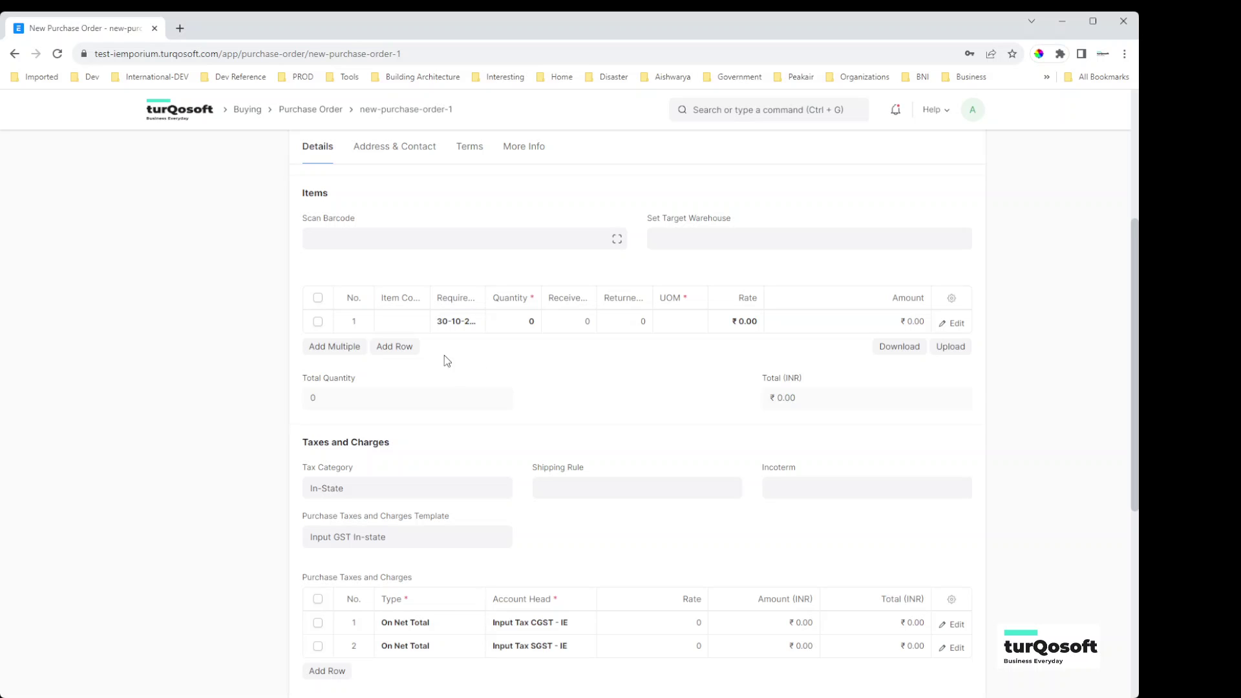
{"action": "left_click", "coordinate": [404, 323]}
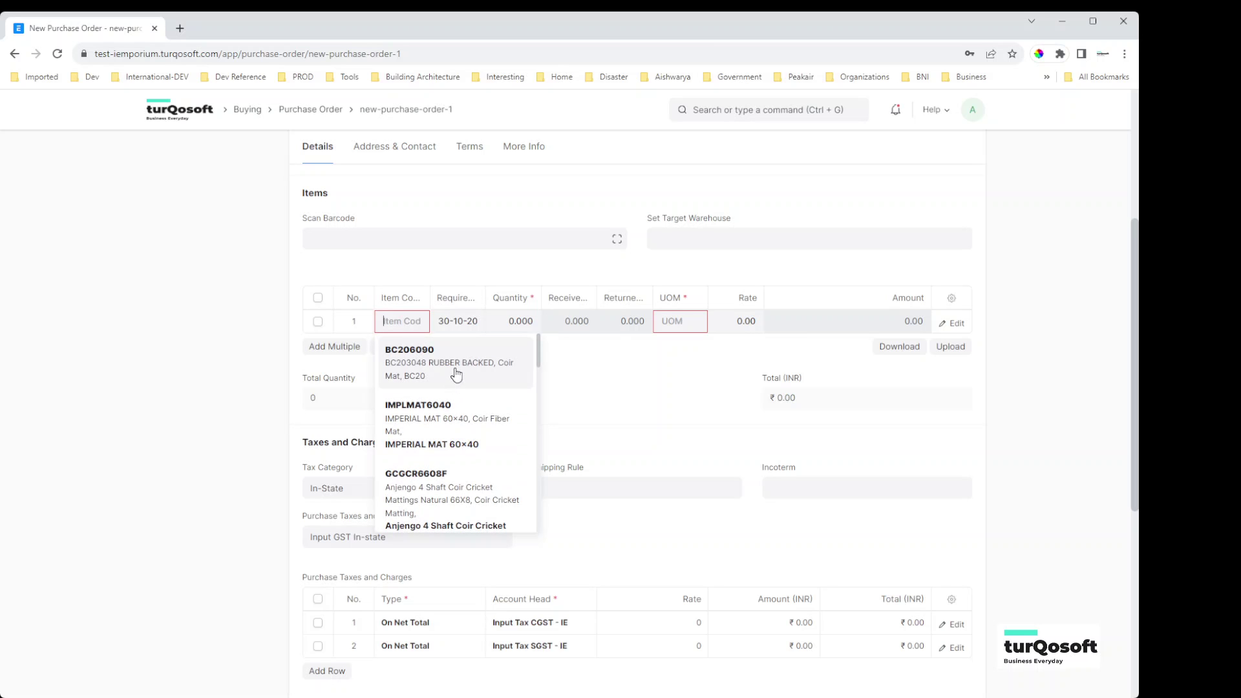
{"action": "left_click", "coordinate": [455, 374]}
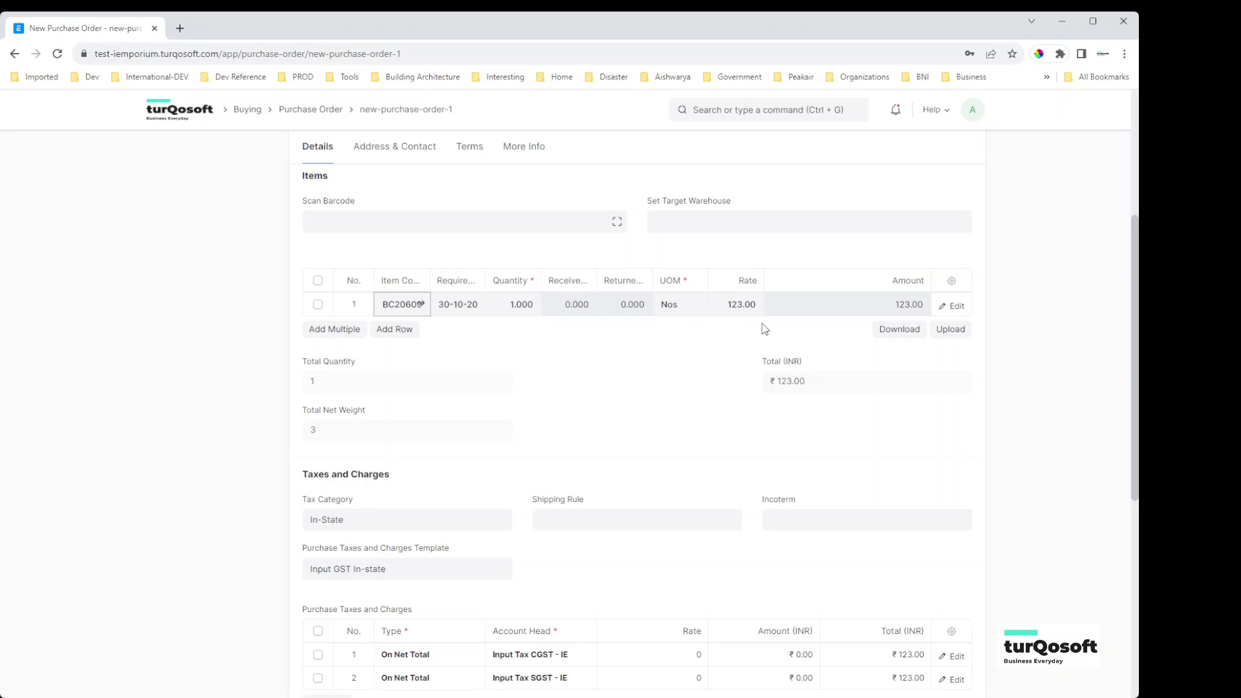
{"action": "left_click", "coordinate": [524, 306]}
{"action": "type", "text": "00"}
{"action": "left_click", "coordinate": [534, 350]}
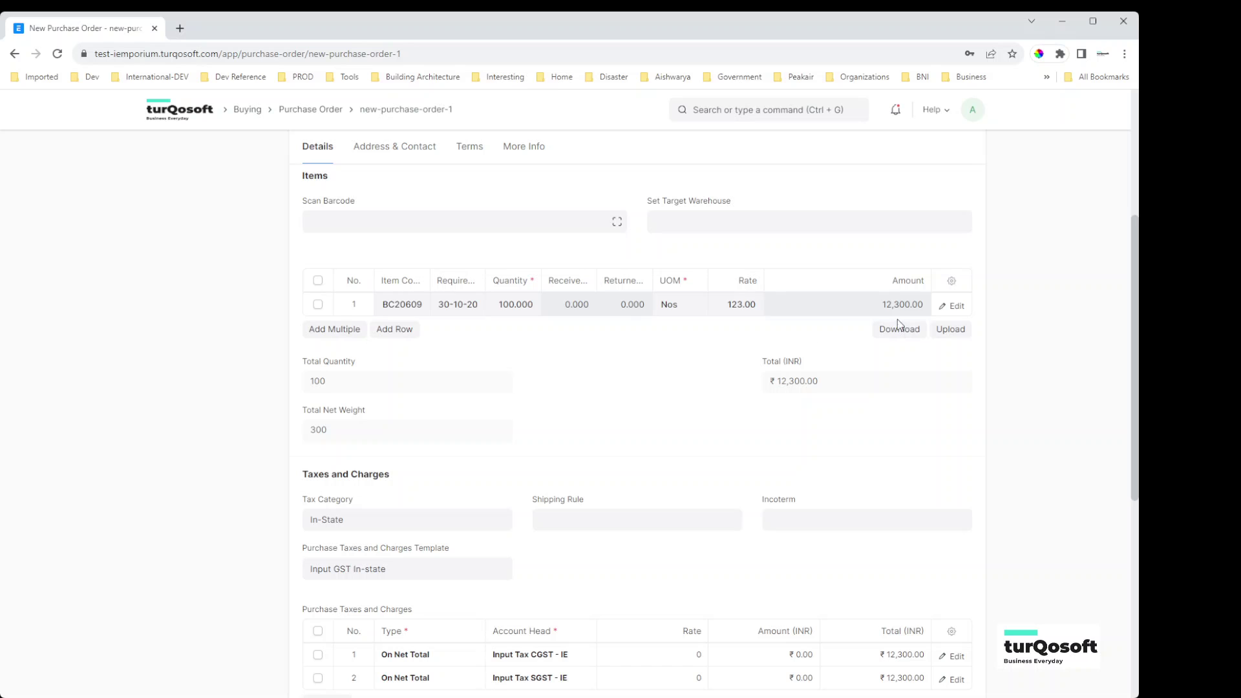
Check the first item row's full details, then set the order's target warehouse to Stores - IE.
{"action": "left_click", "coordinate": [956, 313]}
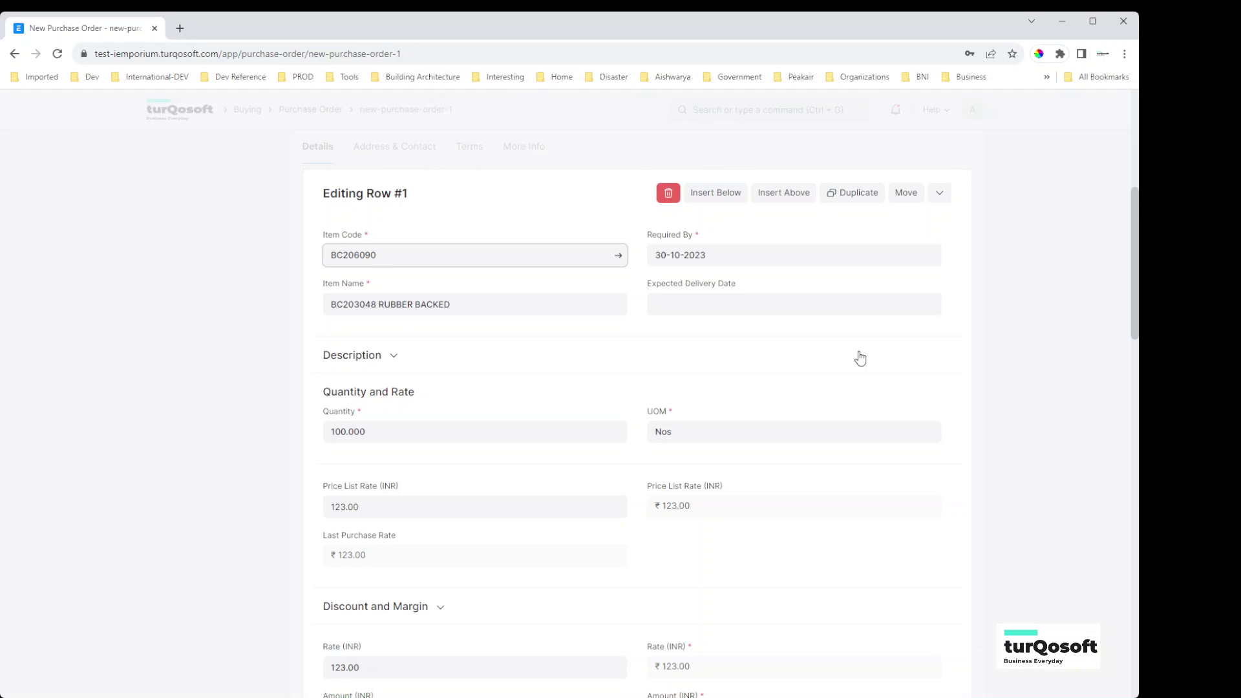
{"action": "scroll", "coordinate": [860, 358], "scroll_direction": "down", "scroll_amount": 8}
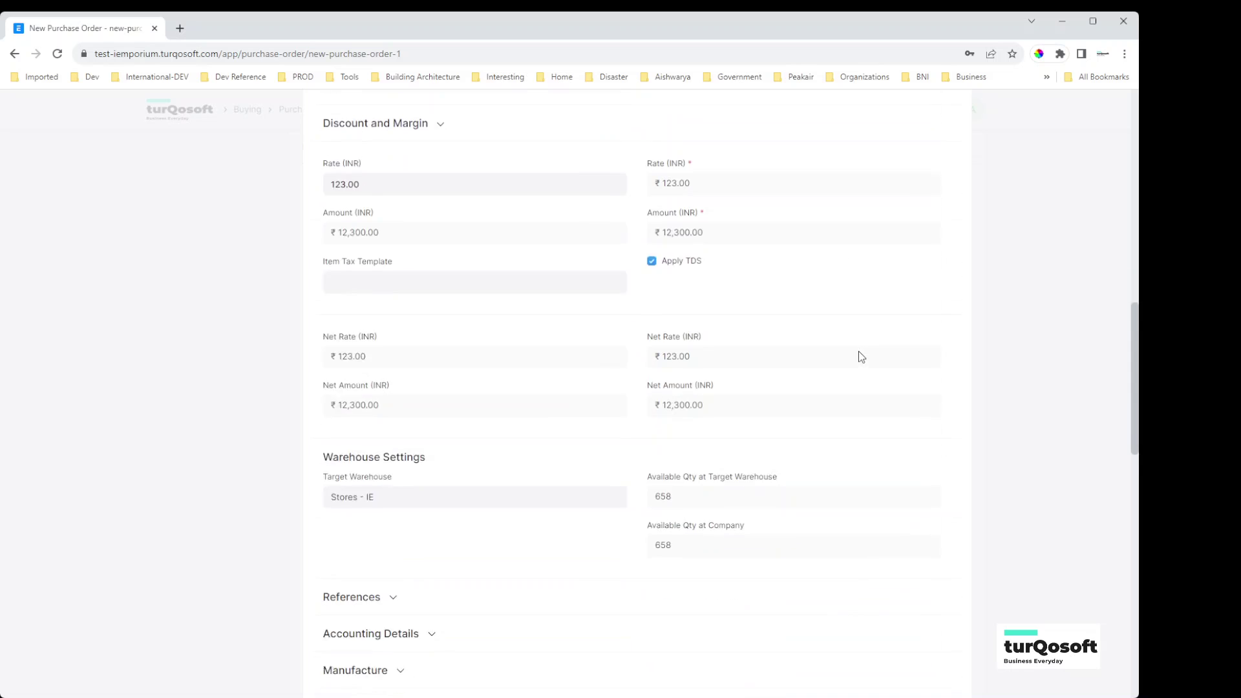
{"action": "left_click", "coordinate": [179, 386]}
{"action": "scroll", "coordinate": [634, 383], "scroll_direction": "up", "scroll_amount": 1}
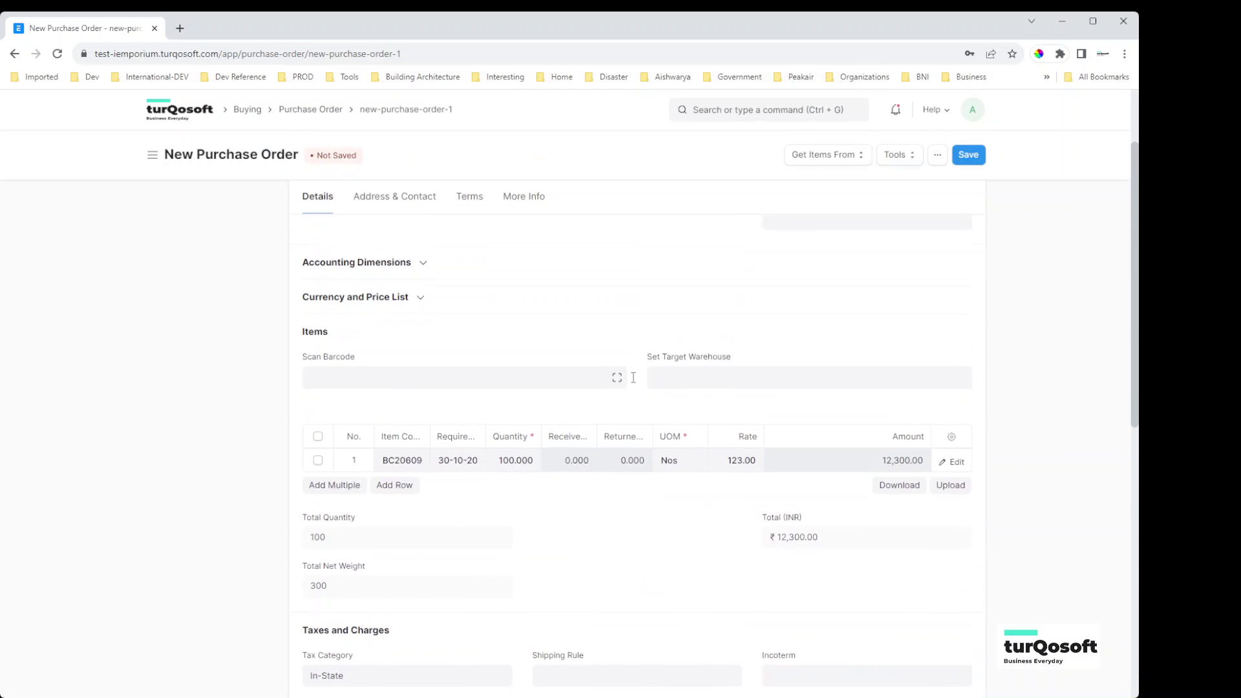
{"action": "left_click", "coordinate": [675, 385]}
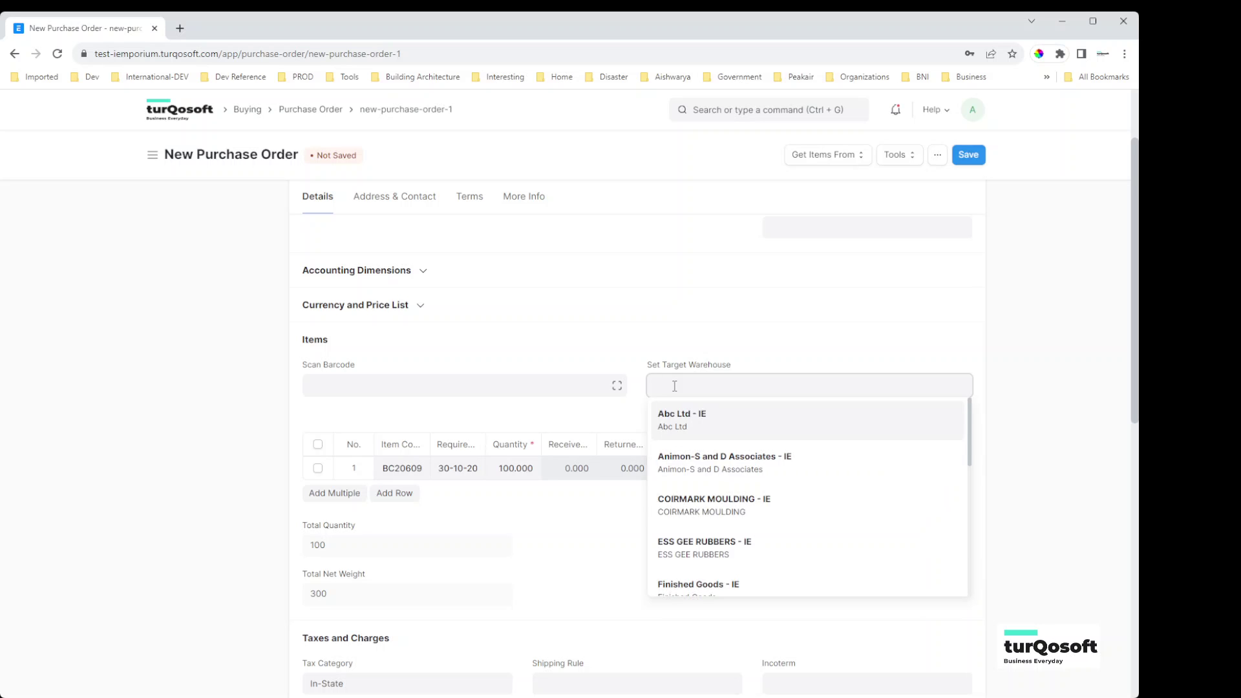
{"action": "scroll", "coordinate": [698, 463], "scroll_direction": "down", "scroll_amount": 2}
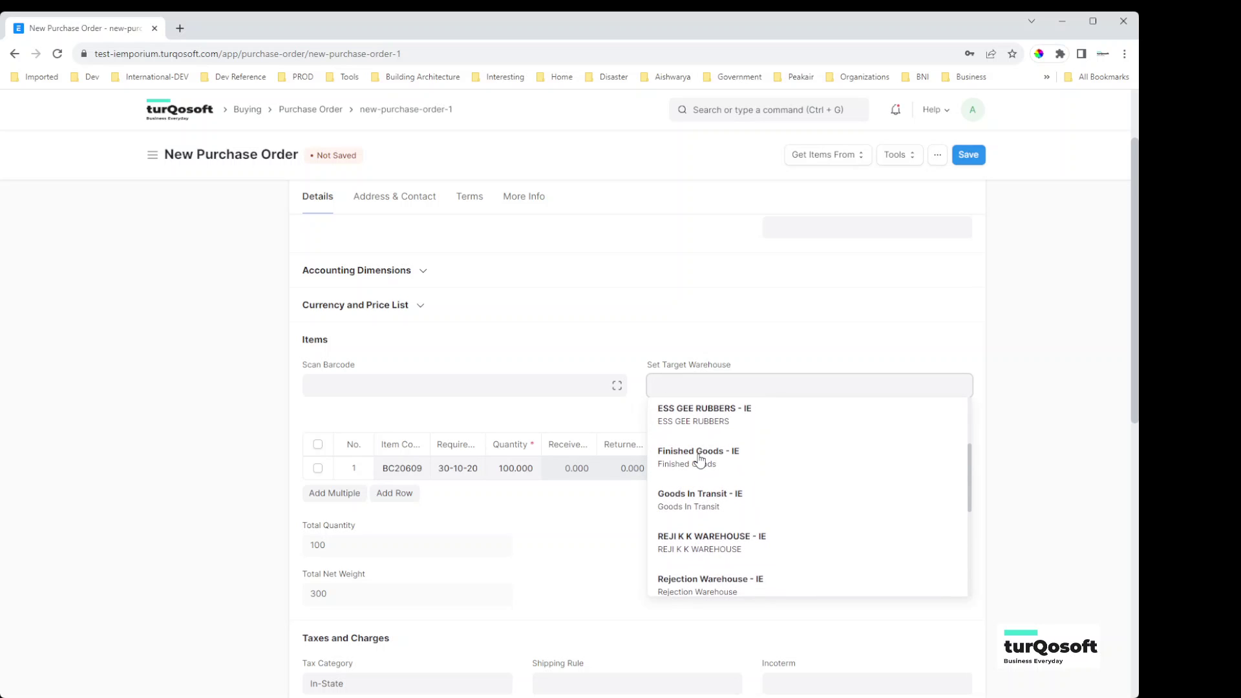
{"action": "scroll", "coordinate": [718, 494], "scroll_direction": "down", "scroll_amount": 2}
{"action": "left_click", "coordinate": [714, 495]}
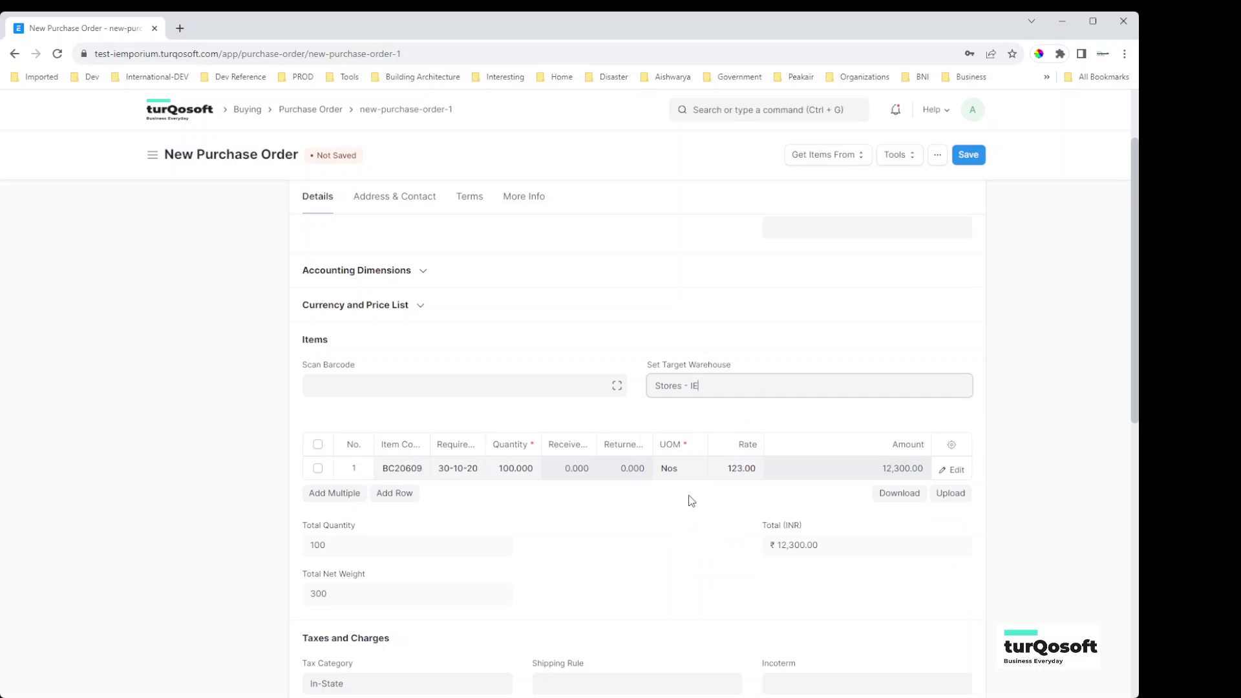
Add a second item row for IMPLMAT6040 with a quantity of 50.
{"action": "scroll", "coordinate": [616, 545], "scroll_direction": "down", "scroll_amount": 2}
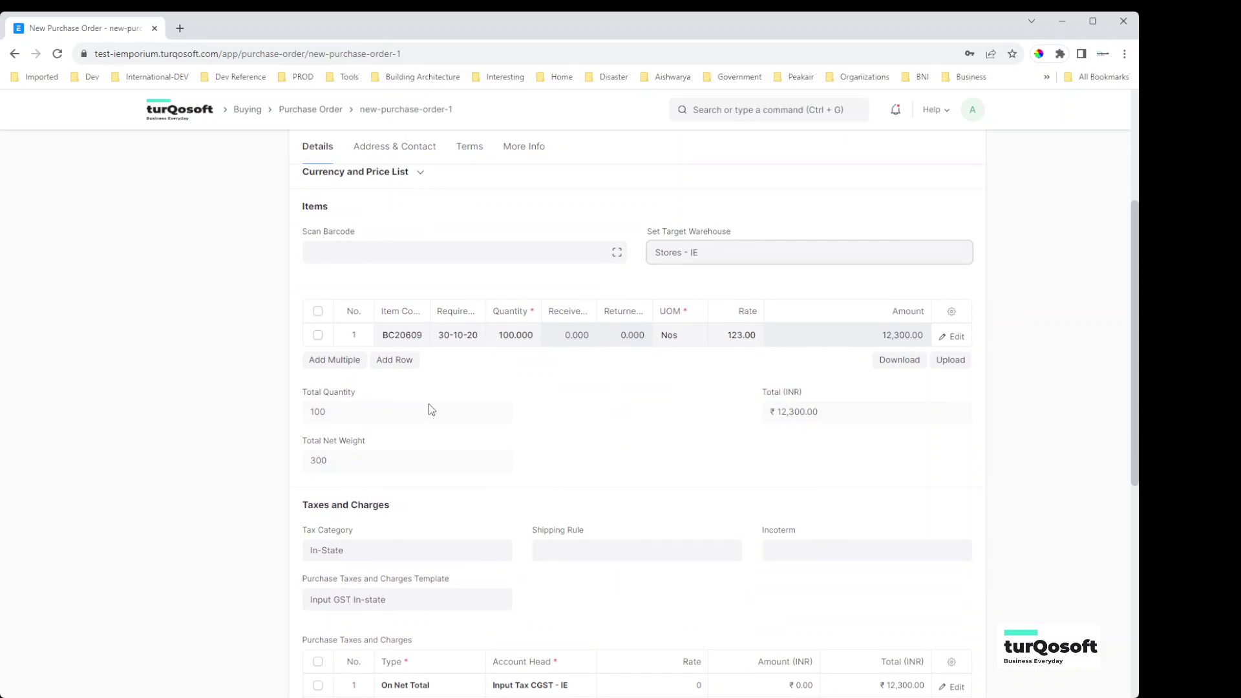
{"action": "left_click", "coordinate": [386, 360]}
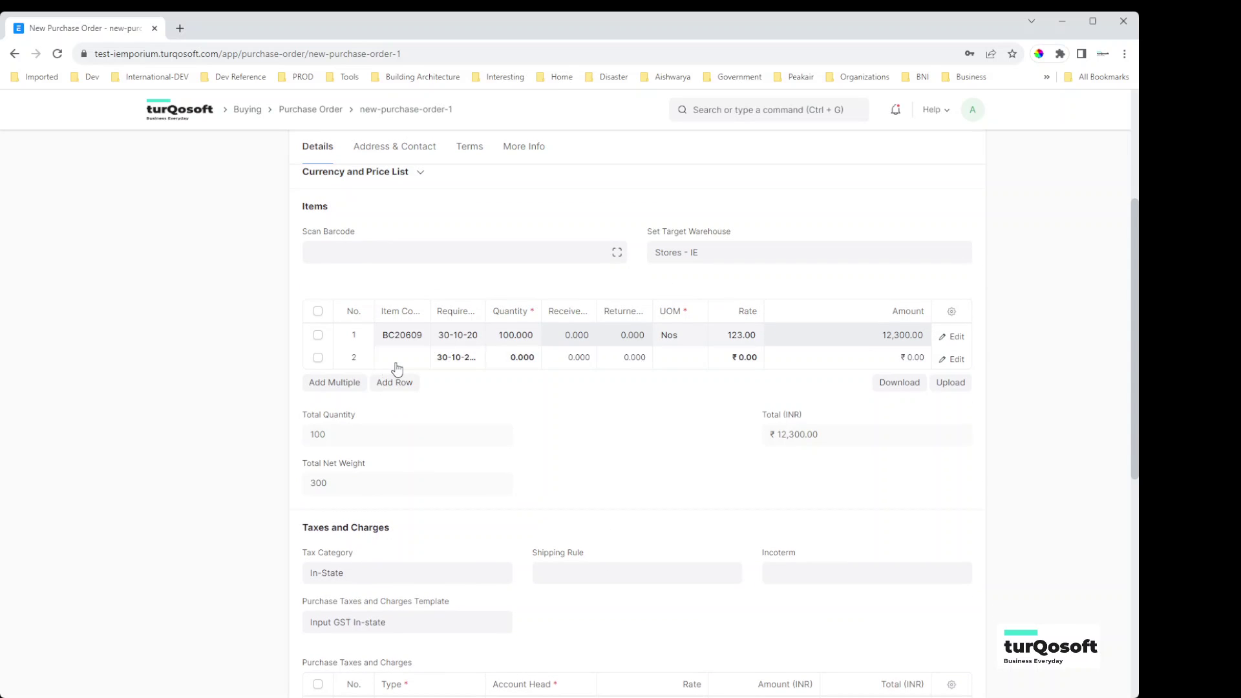
{"action": "left_click", "coordinate": [397, 362]}
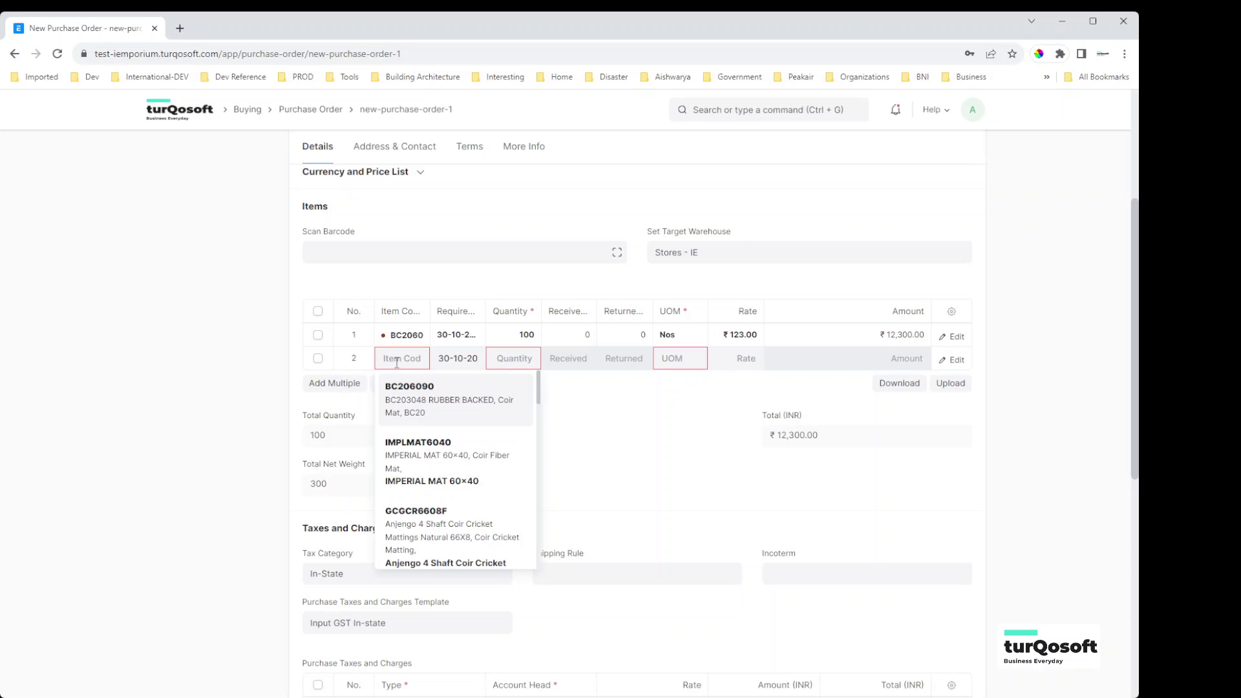
{"action": "left_click", "coordinate": [440, 449]}
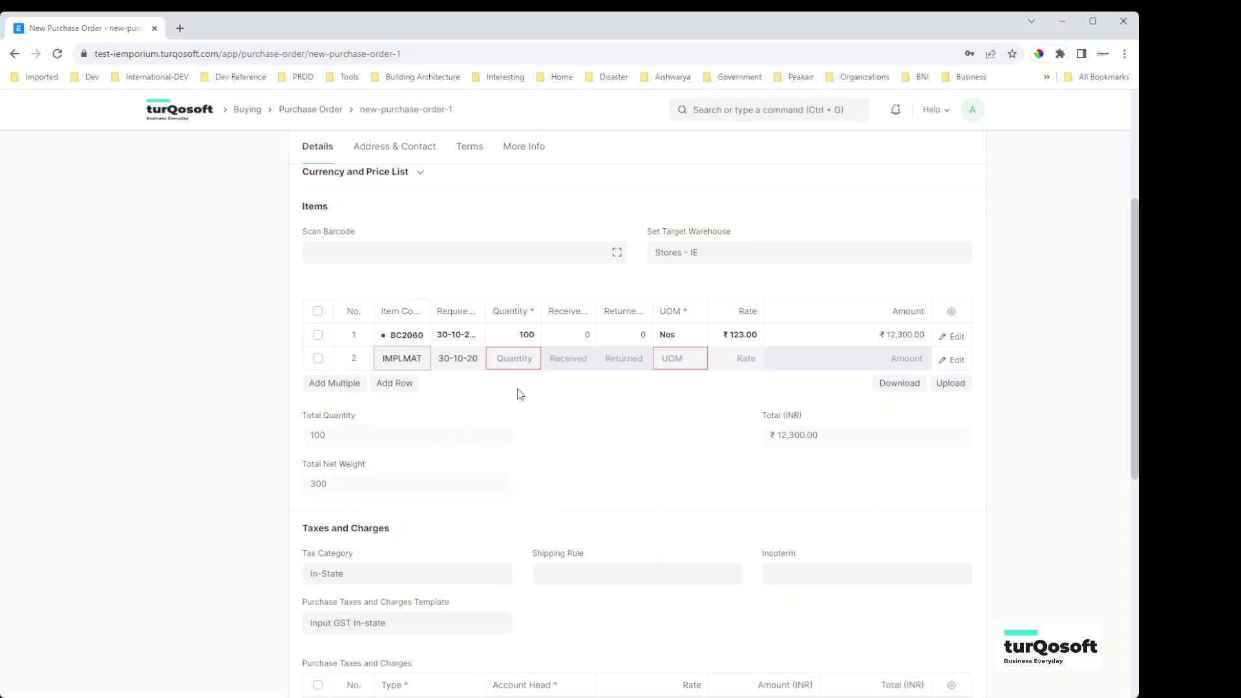
{"action": "left_click", "coordinate": [523, 359]}
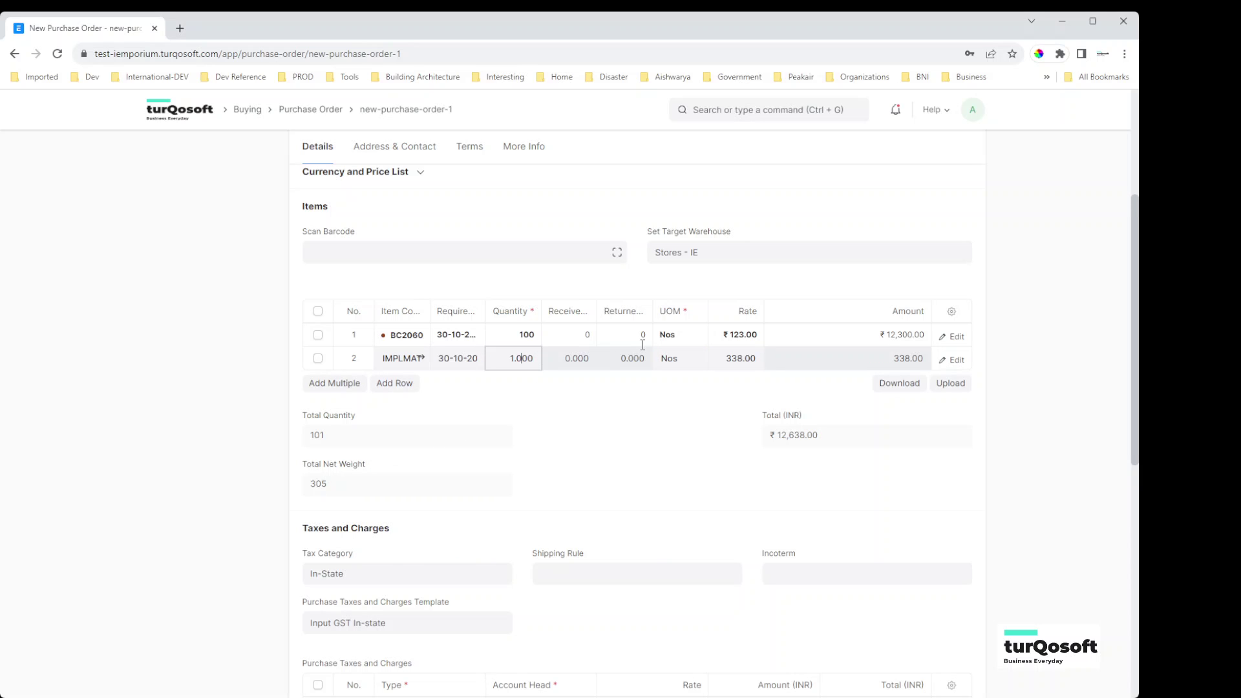
{"action": "type", "text": "50"}
{"action": "left_click", "coordinate": [555, 397]}
Review the order's item amounts, purchase taxes and charges, and totals, and expand the additional discount section to examine its options.
{"action": "scroll", "coordinate": [677, 476], "scroll_direction": "down", "scroll_amount": 2}
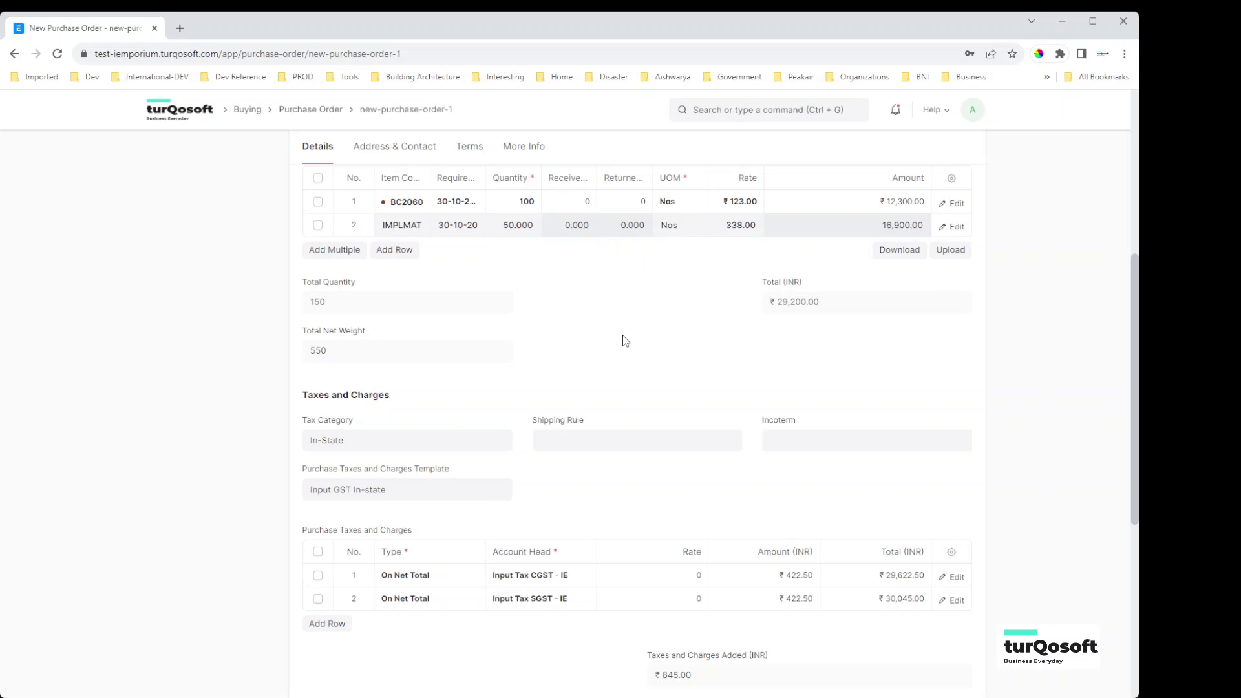
{"action": "scroll", "coordinate": [632, 387], "scroll_direction": "down", "scroll_amount": 1}
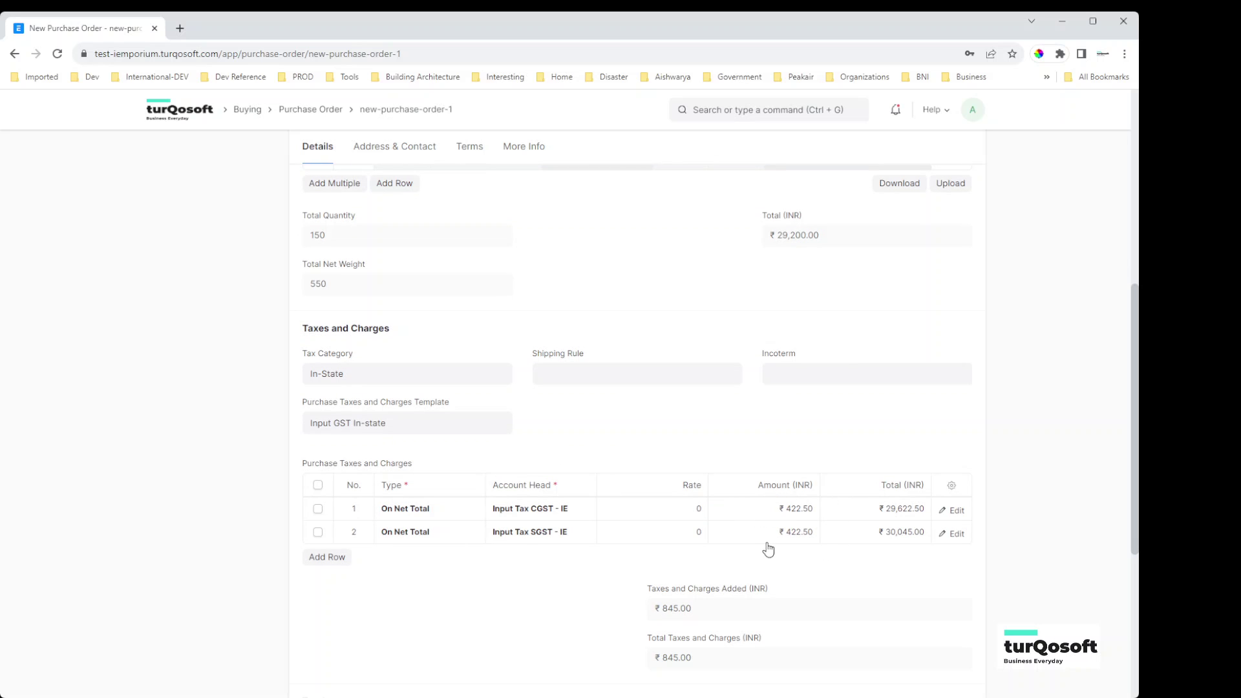
{"action": "scroll", "coordinate": [768, 550], "scroll_direction": "down", "scroll_amount": 5}
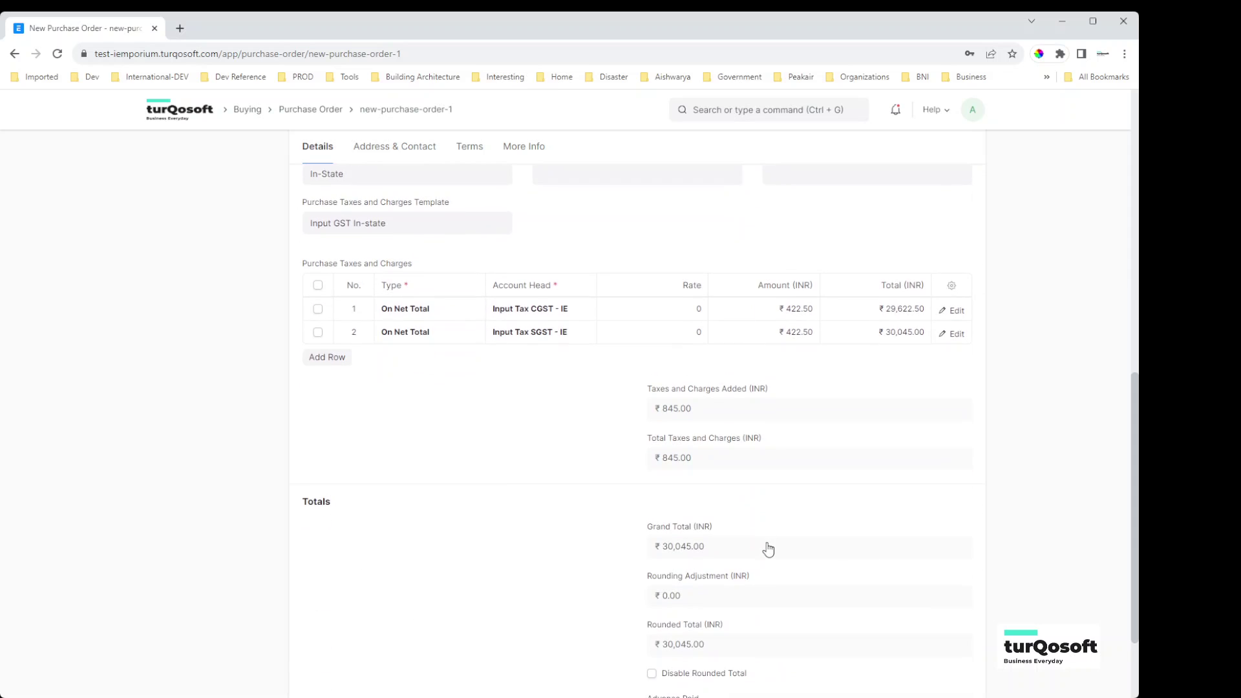
{"action": "scroll", "coordinate": [768, 546], "scroll_direction": "up", "scroll_amount": 4}
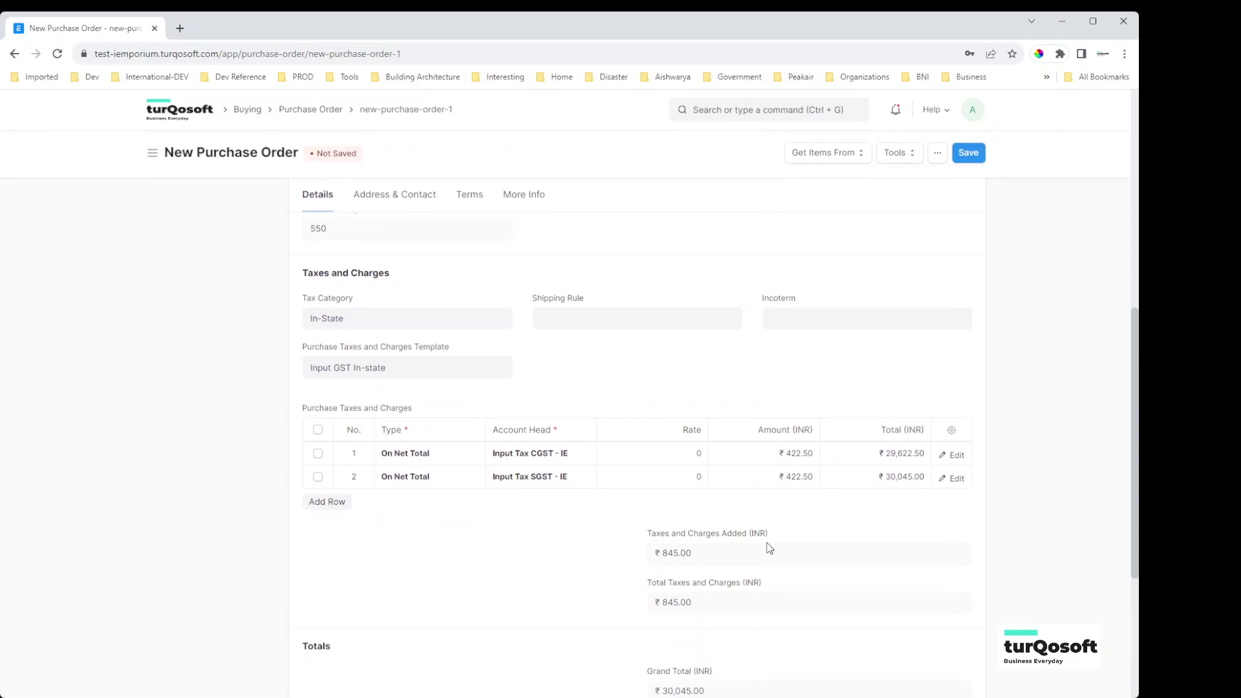
{"action": "scroll", "coordinate": [768, 546], "scroll_direction": "down", "scroll_amount": 4}
{"action": "left_click", "coordinate": [403, 644]}
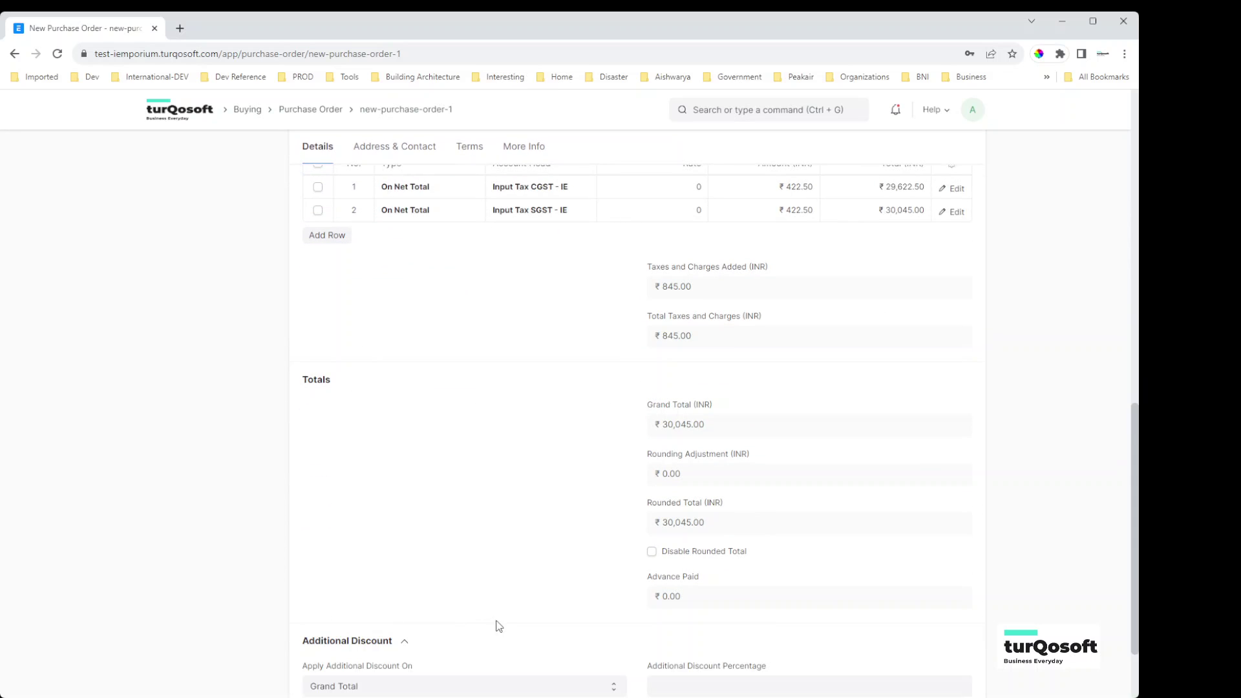
{"action": "scroll", "coordinate": [498, 627], "scroll_direction": "down", "scroll_amount": 2}
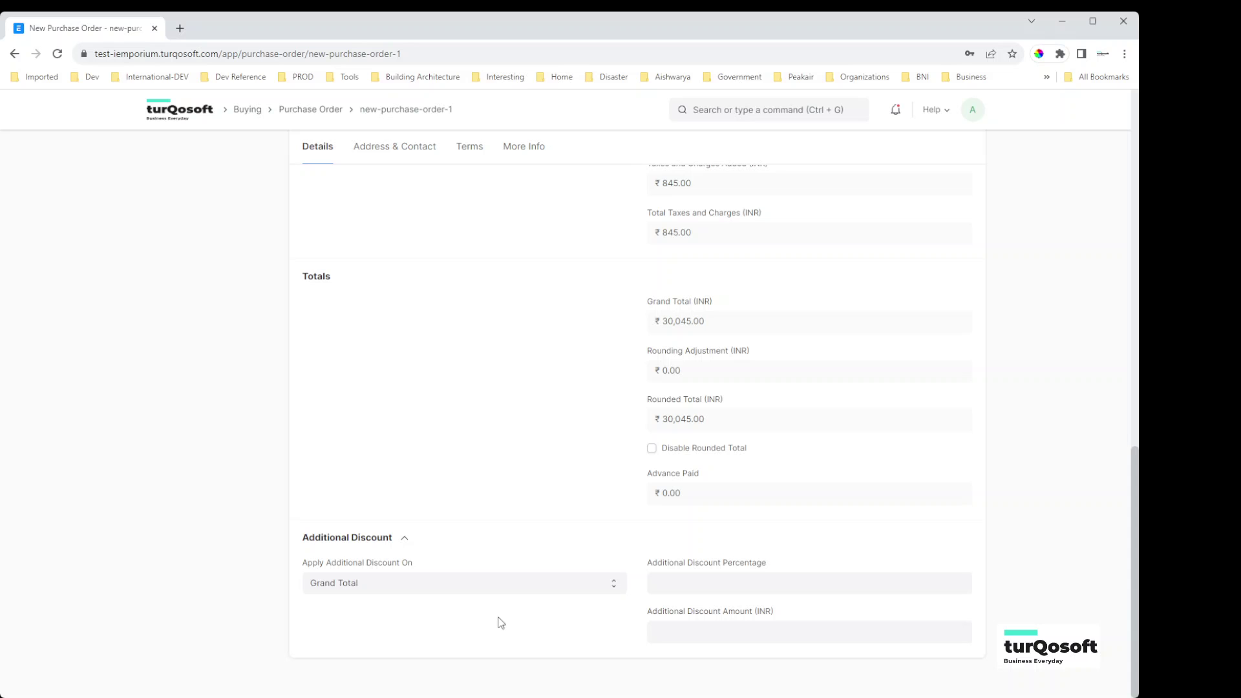
{"action": "left_click", "coordinate": [595, 591]}
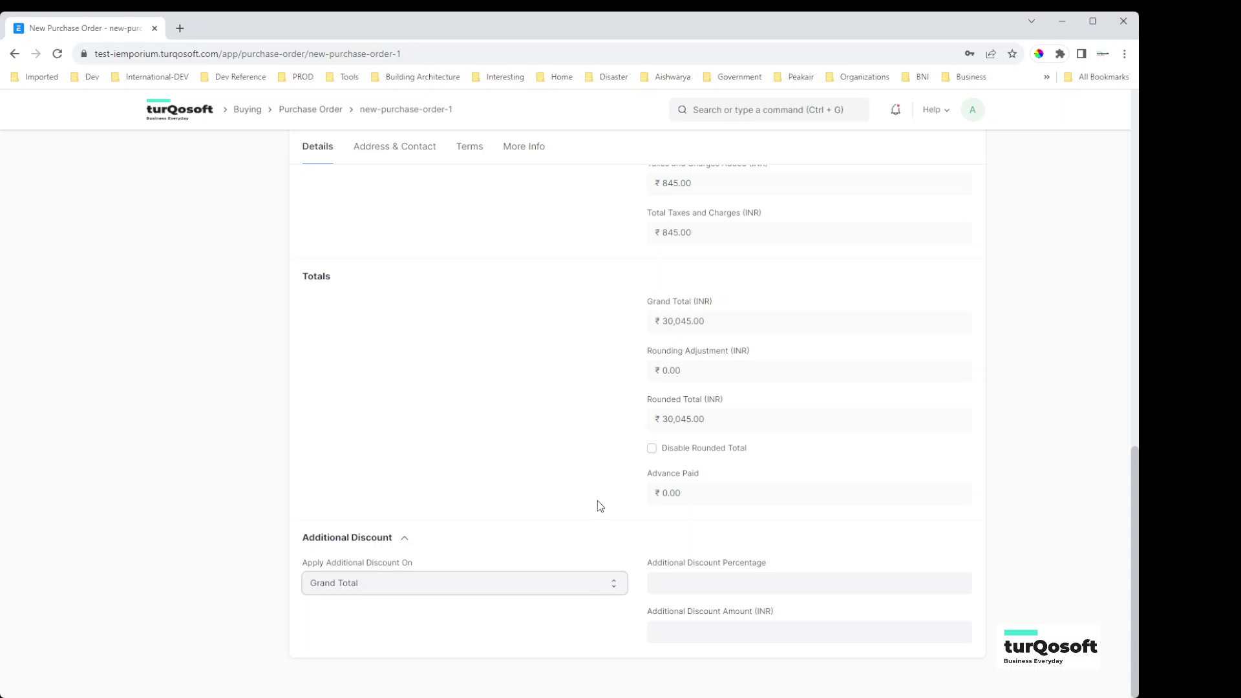
{"action": "scroll", "coordinate": [690, 534], "scroll_direction": "up", "scroll_amount": 8}
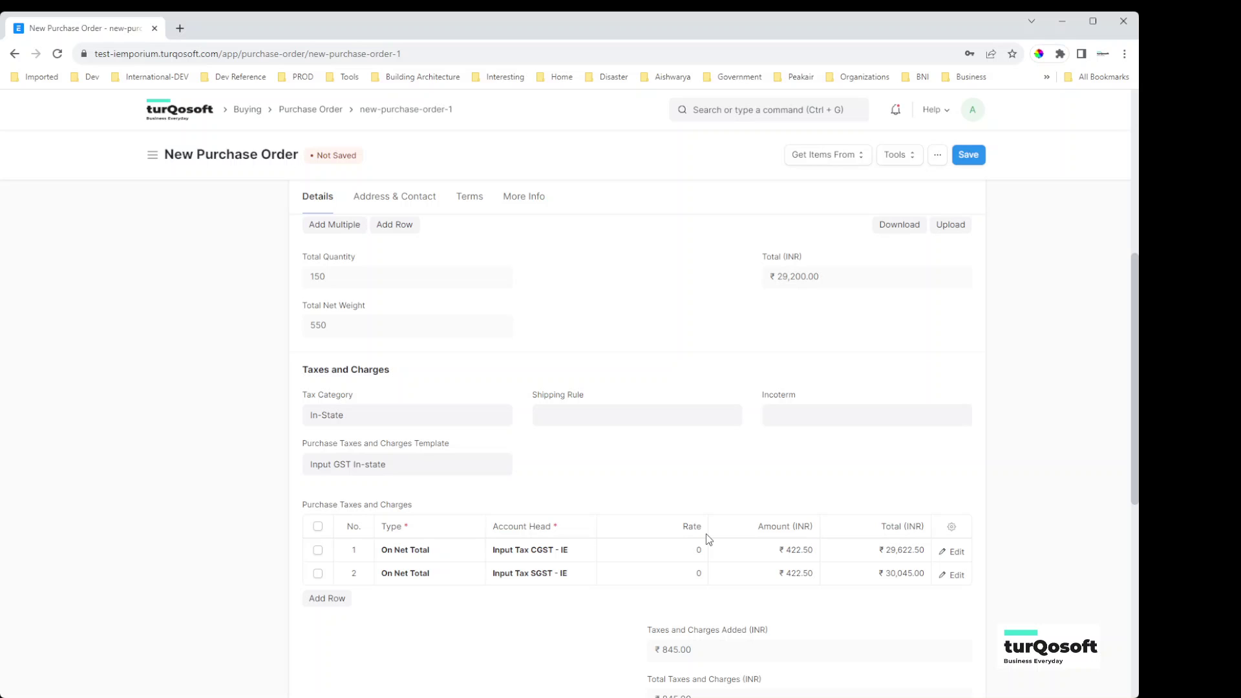
{"action": "scroll", "coordinate": [709, 540], "scroll_direction": "up", "scroll_amount": 2}
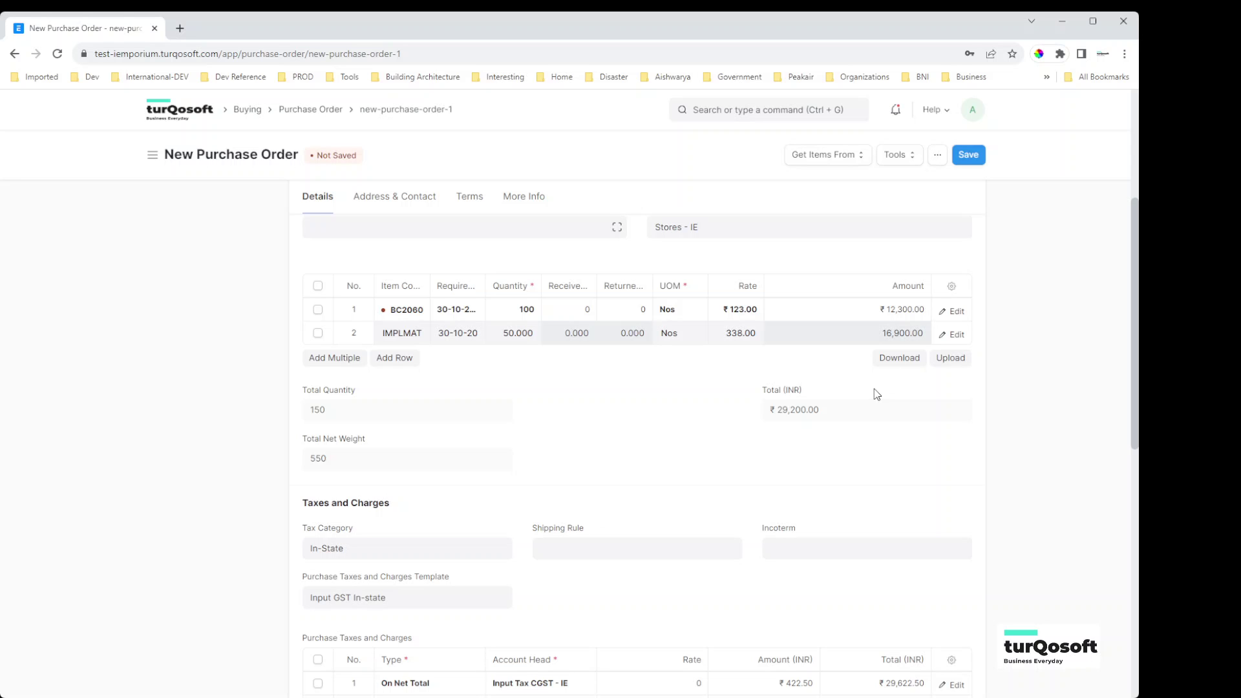
{"action": "scroll", "coordinate": [868, 410], "scroll_direction": "down", "scroll_amount": 3}
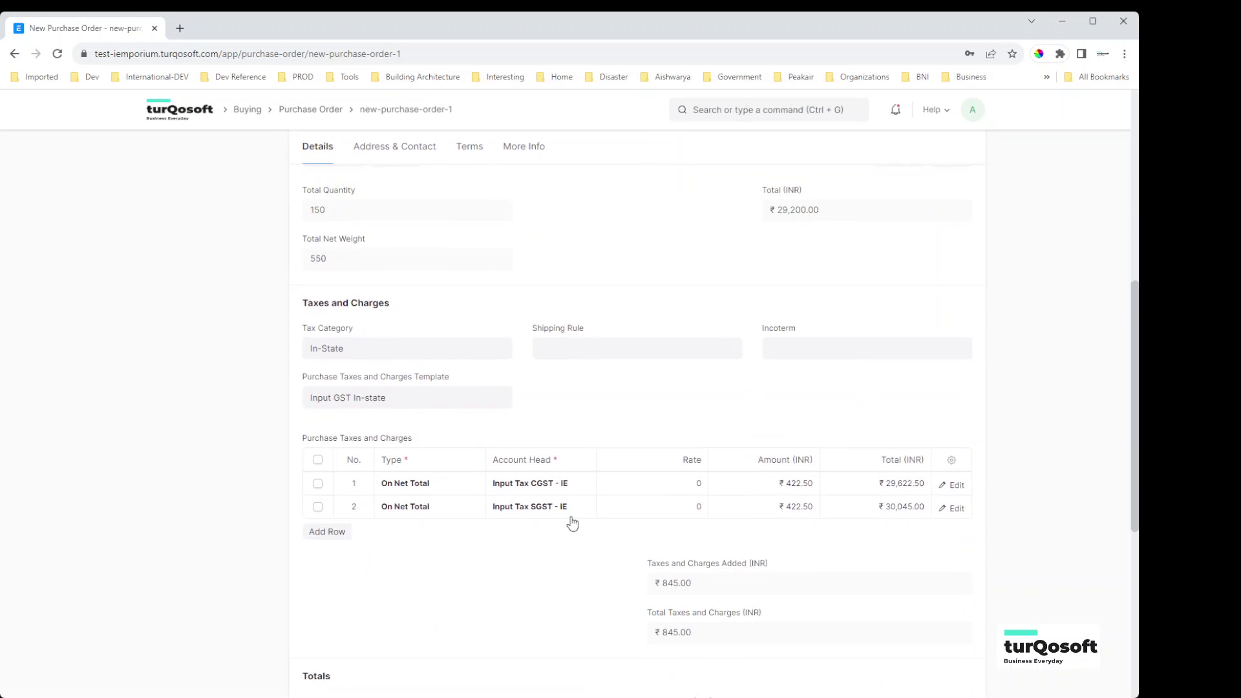
{"action": "scroll", "coordinate": [572, 524], "scroll_direction": "down", "scroll_amount": 5}
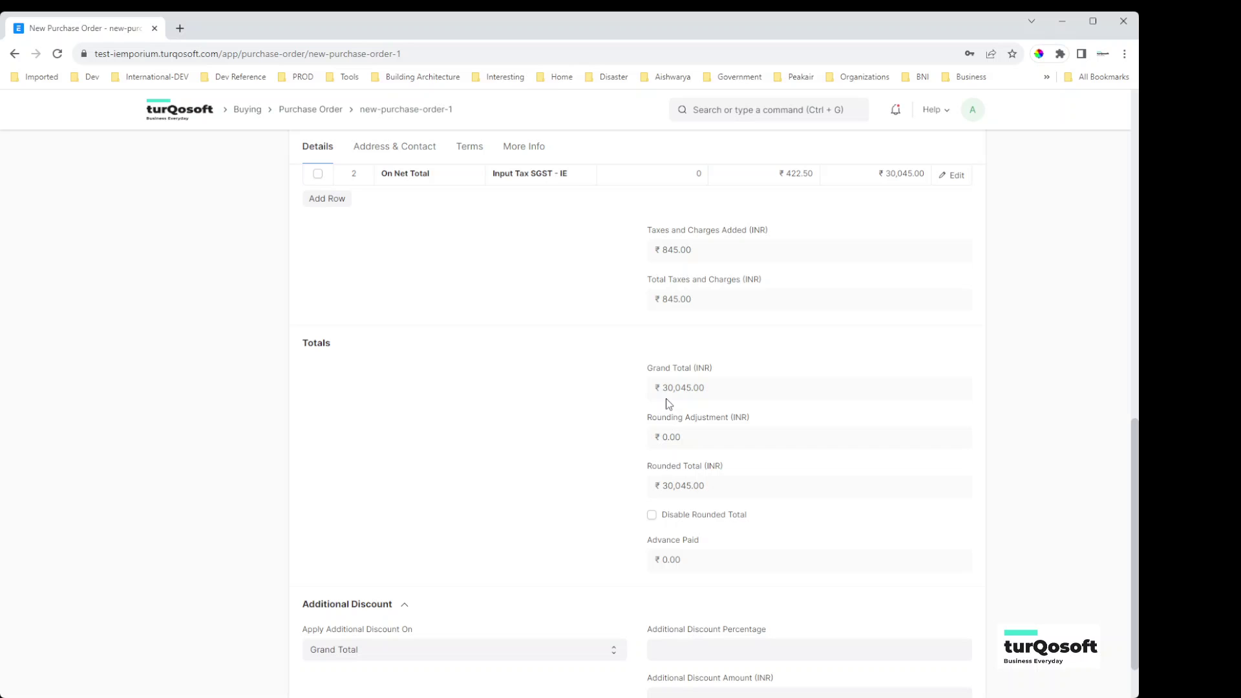
Apply the PO T and C terms to the purchase order and review the terms and conditions text.
{"action": "scroll", "coordinate": [659, 494], "scroll_direction": "up", "scroll_amount": 10}
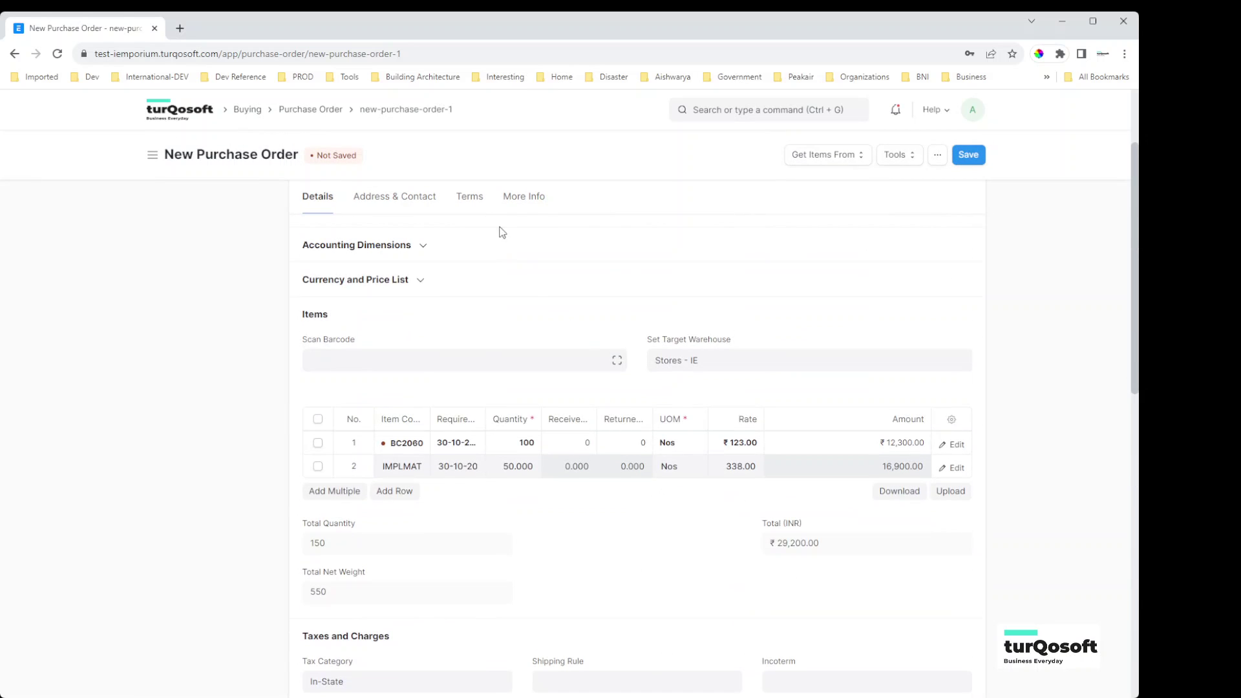
{"action": "left_click", "coordinate": [470, 196]}
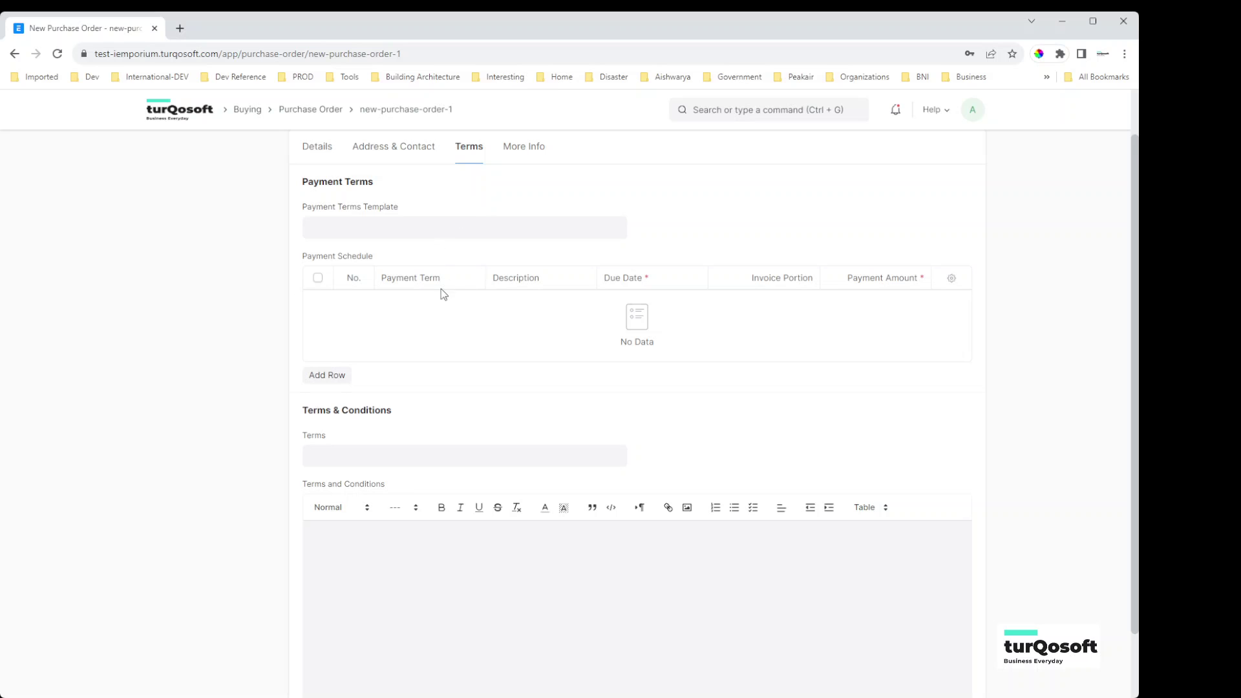
{"action": "scroll", "coordinate": [443, 292], "scroll_direction": "up", "scroll_amount": 1}
{"action": "left_click", "coordinate": [430, 508]}
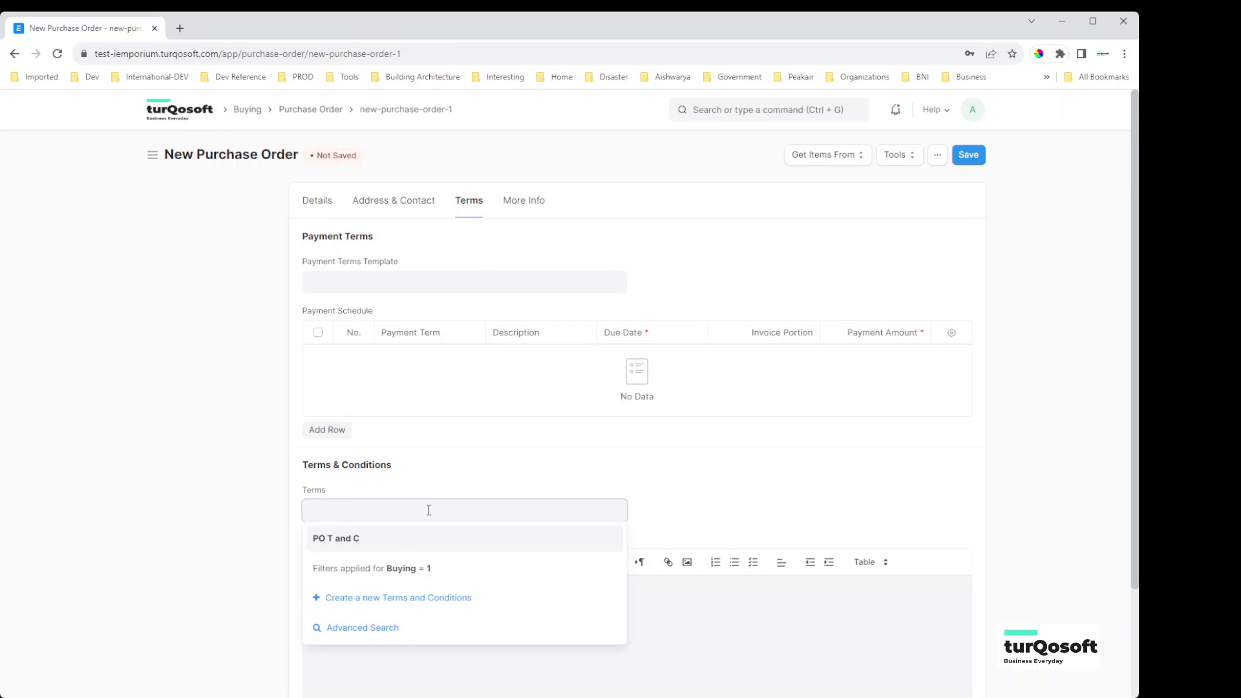
{"action": "left_click", "coordinate": [381, 539]}
{"action": "scroll", "coordinate": [675, 556], "scroll_direction": "down", "scroll_amount": 2}
{"action": "scroll", "coordinate": [675, 554], "scroll_direction": "down", "scroll_amount": 1}
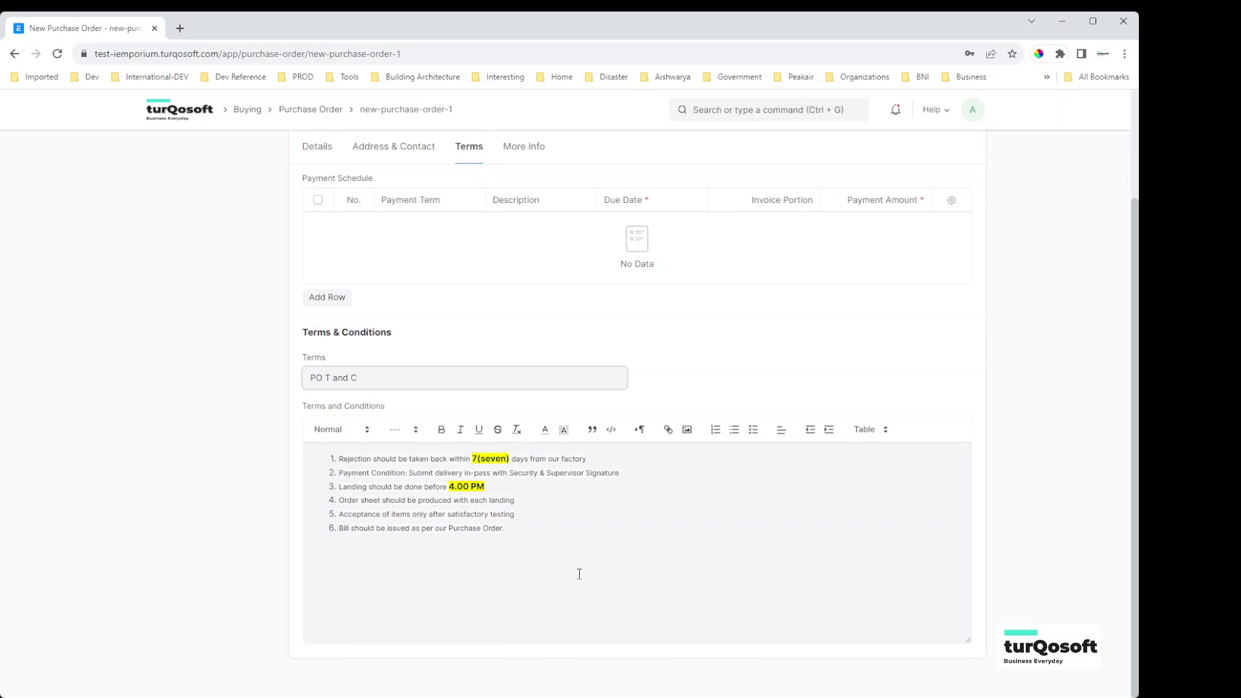
{"action": "scroll", "coordinate": [579, 574], "scroll_direction": "up", "scroll_amount": 3}
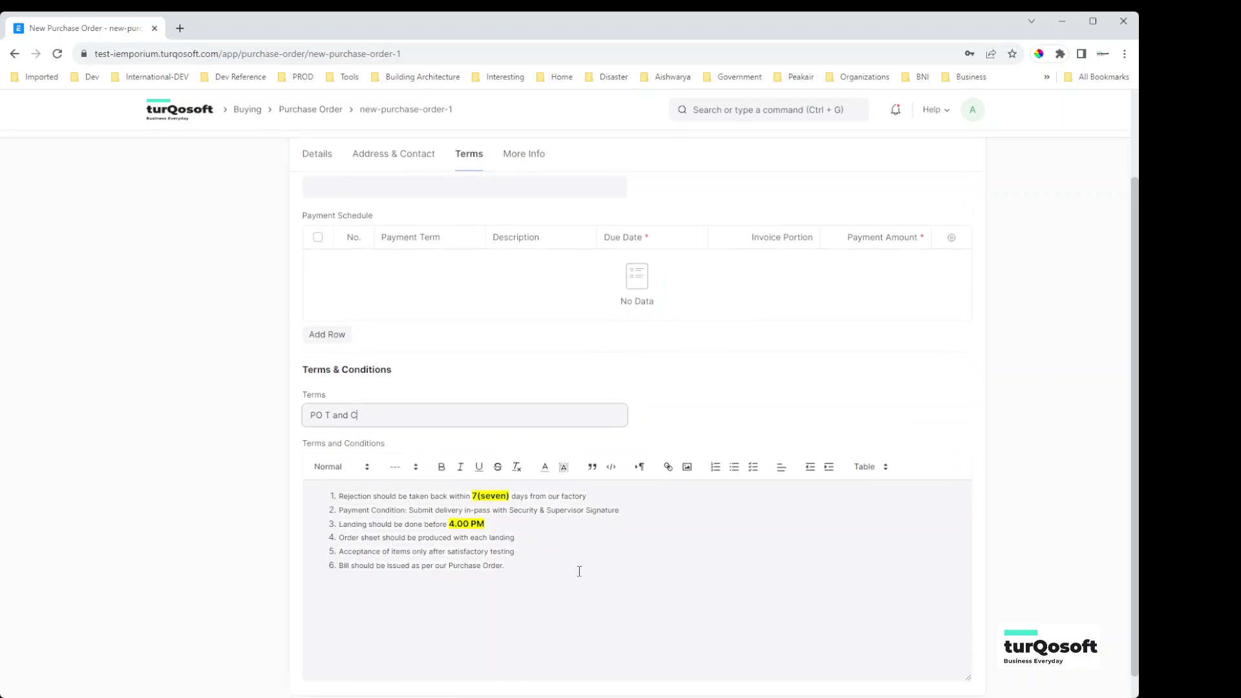
Check the purchase order's payment terms template options and its additional information sections, and return to the order details.
{"action": "left_click", "coordinate": [406, 287]}
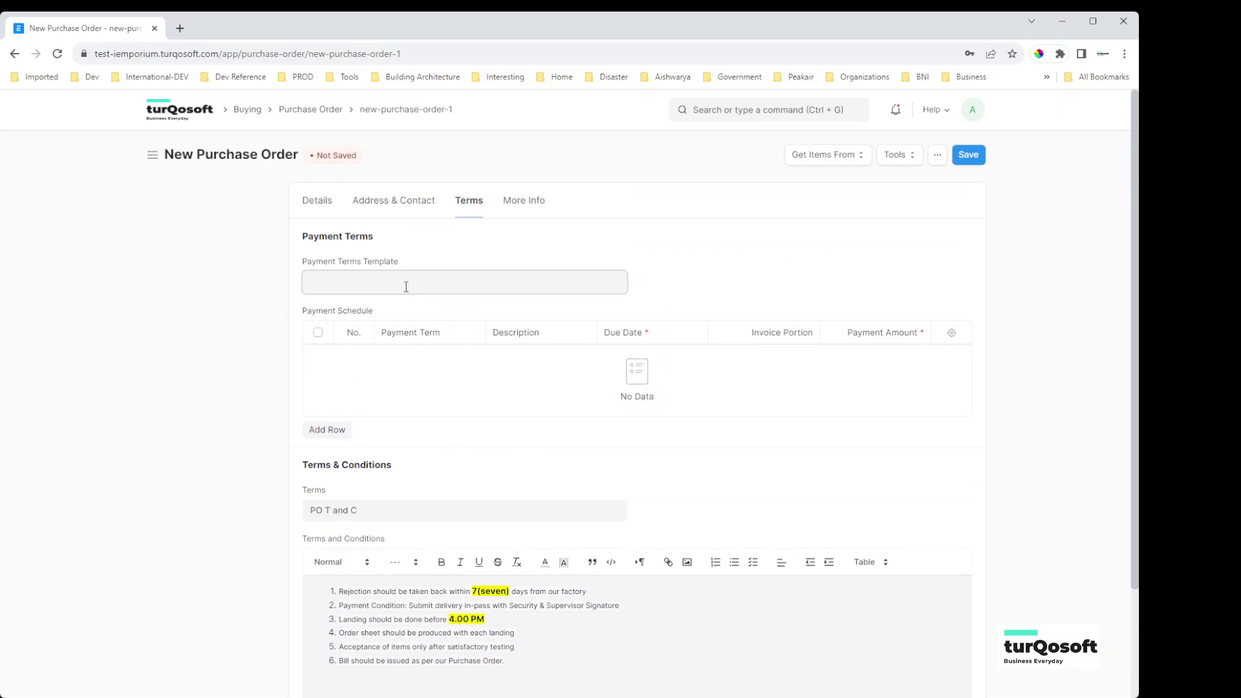
{"action": "left_click", "coordinate": [117, 316]}
{"action": "left_click", "coordinate": [521, 202]}
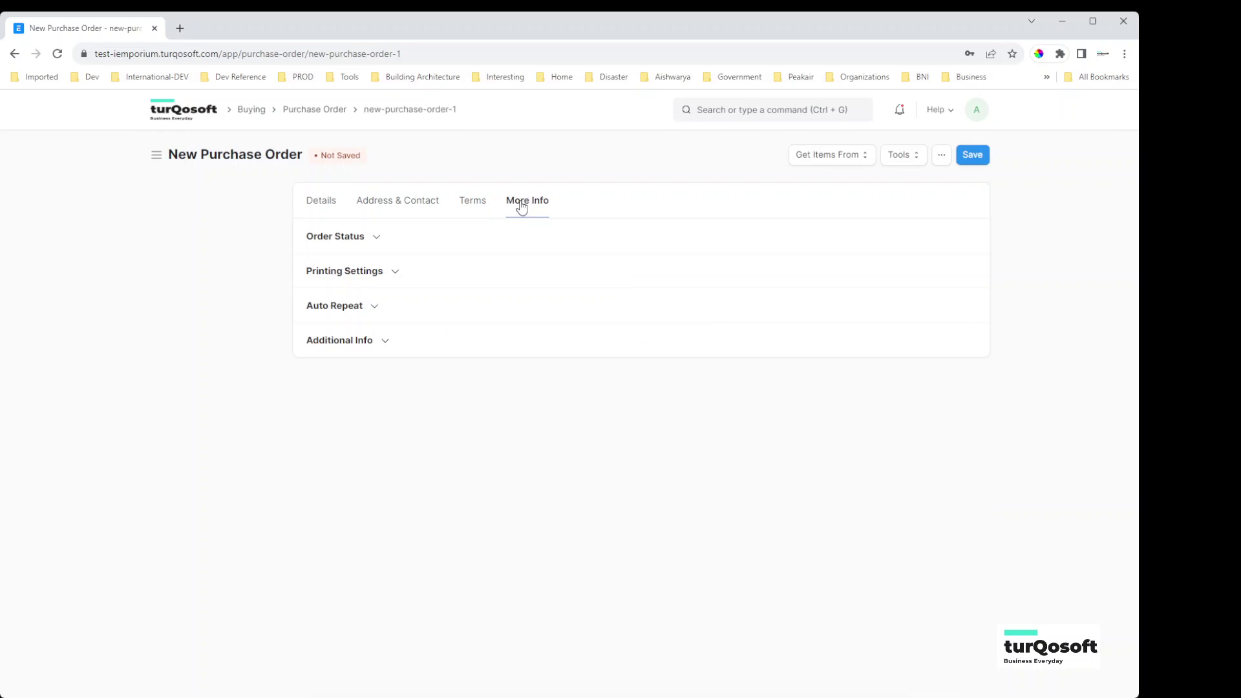
{"action": "left_click", "coordinate": [326, 206]}
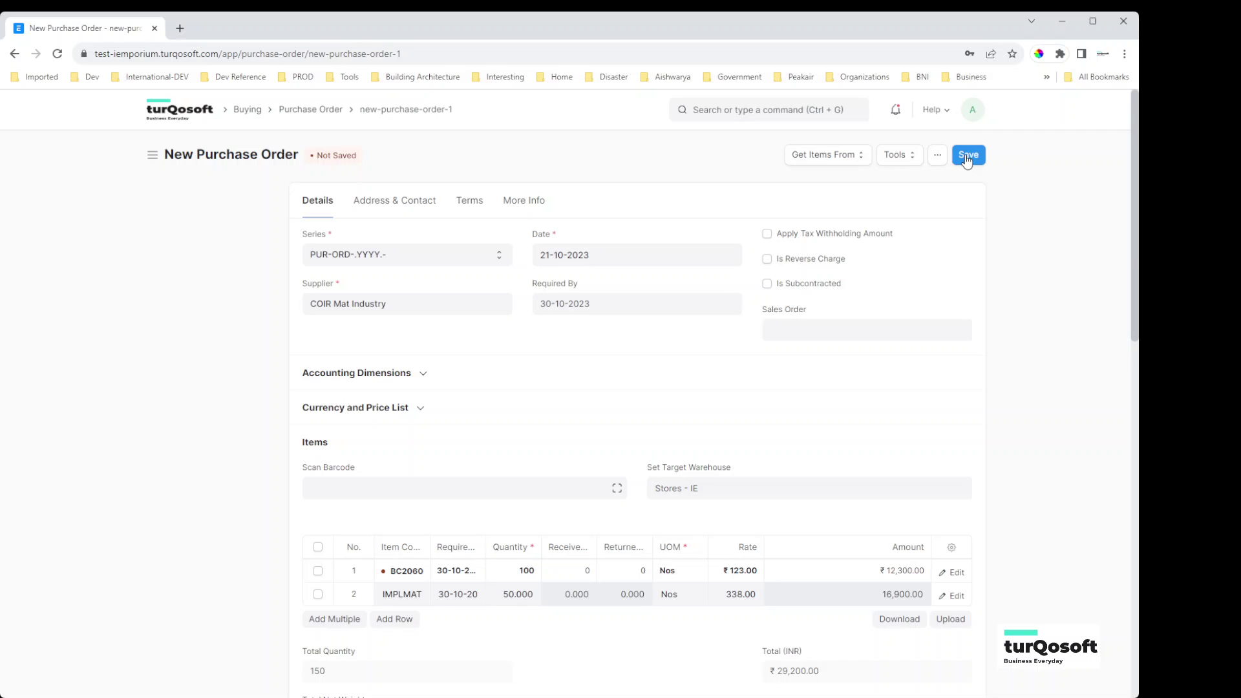
Save the COIR Mat Industry purchase order, check its item rows and submit it permanently.
{"action": "left_click", "coordinate": [967, 158]}
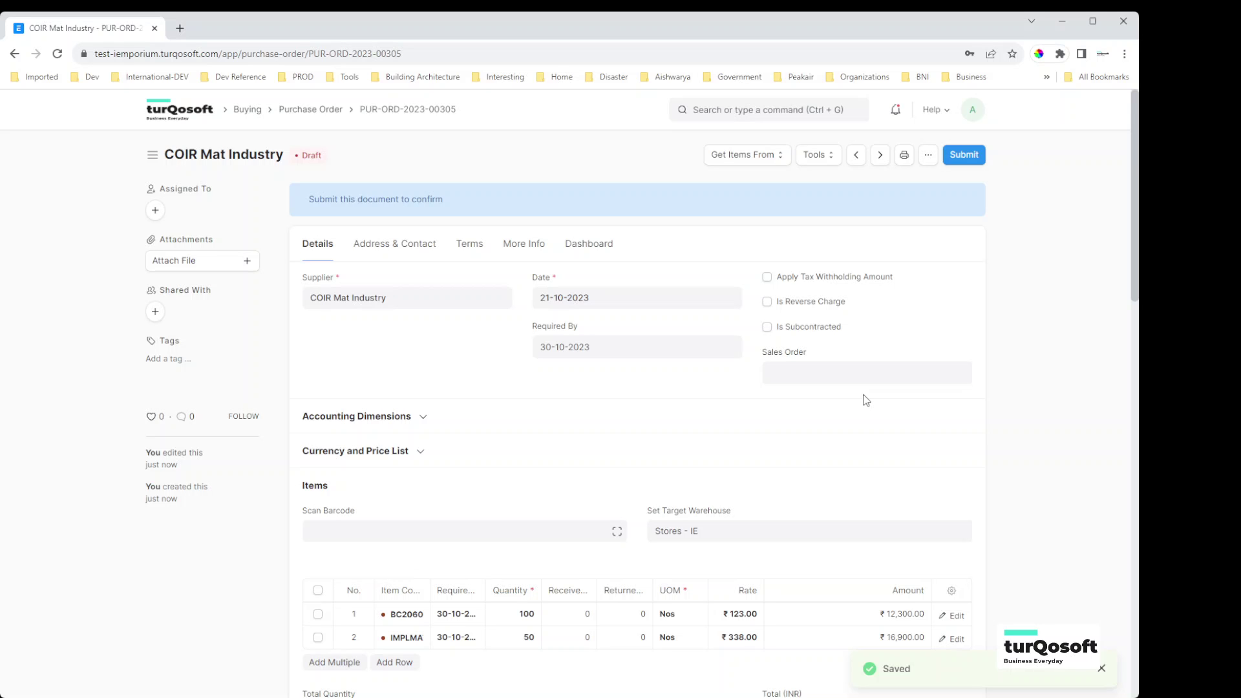
{"action": "scroll", "coordinate": [866, 400], "scroll_direction": "down", "scroll_amount": 2}
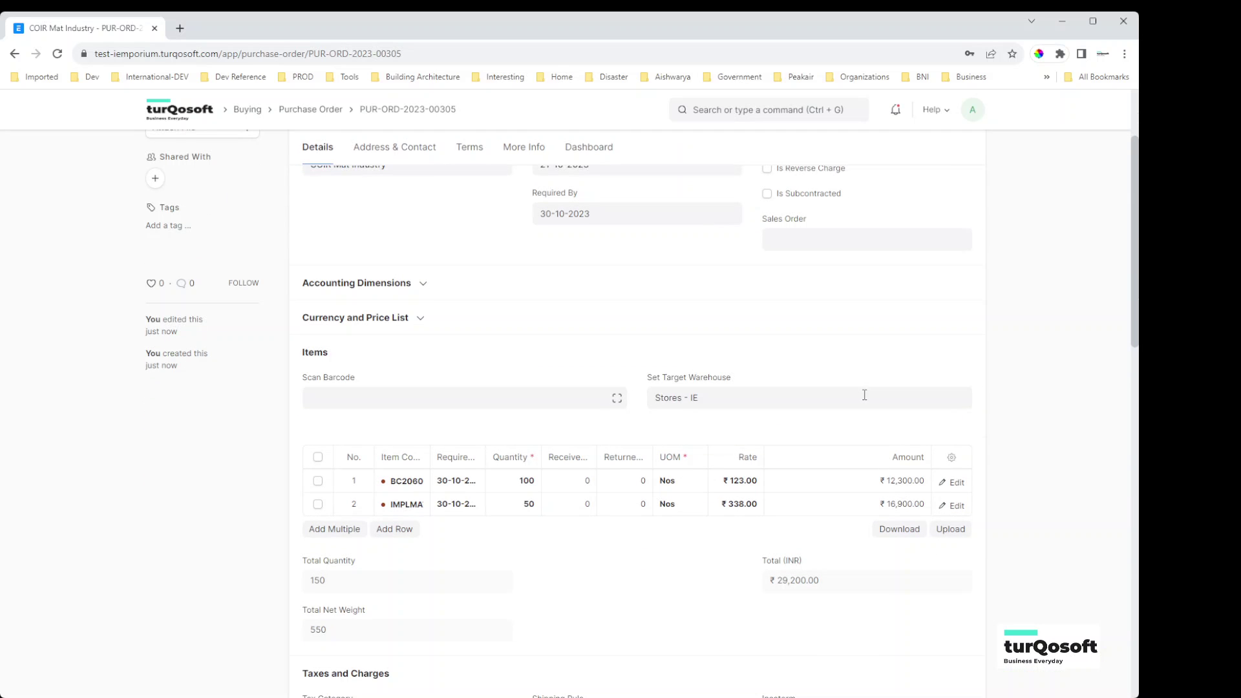
{"action": "scroll", "coordinate": [865, 395], "scroll_direction": "up", "scroll_amount": 2}
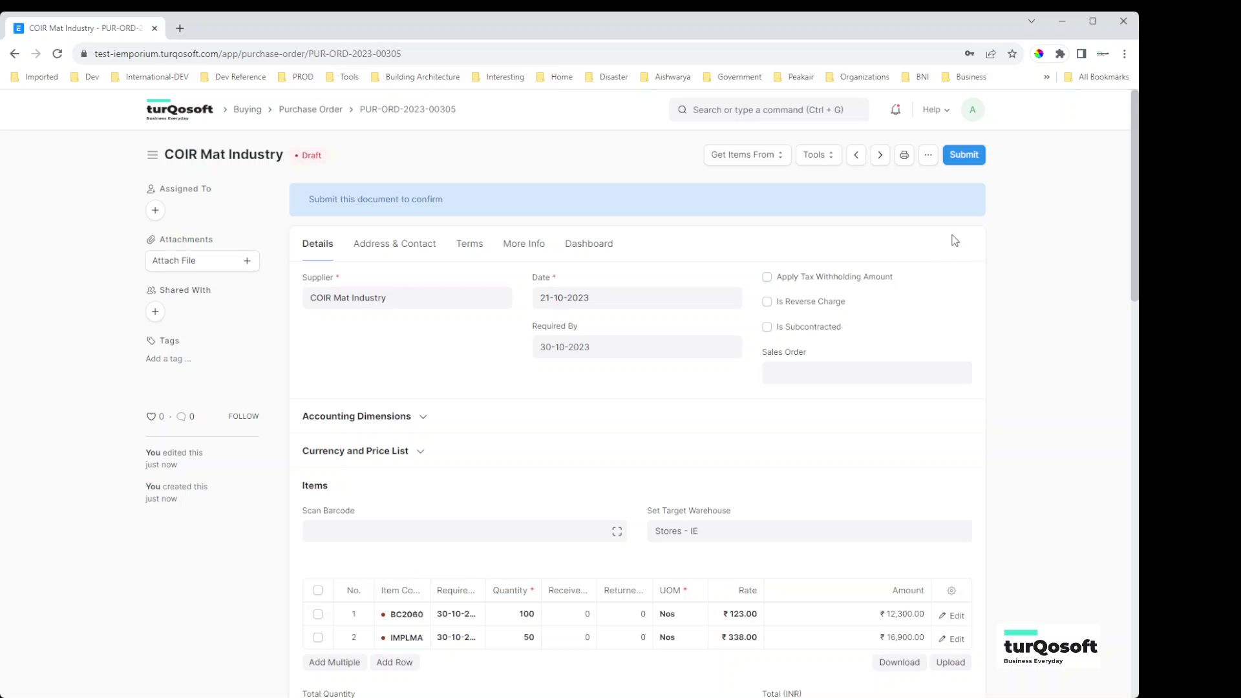
{"action": "left_click", "coordinate": [957, 154]}
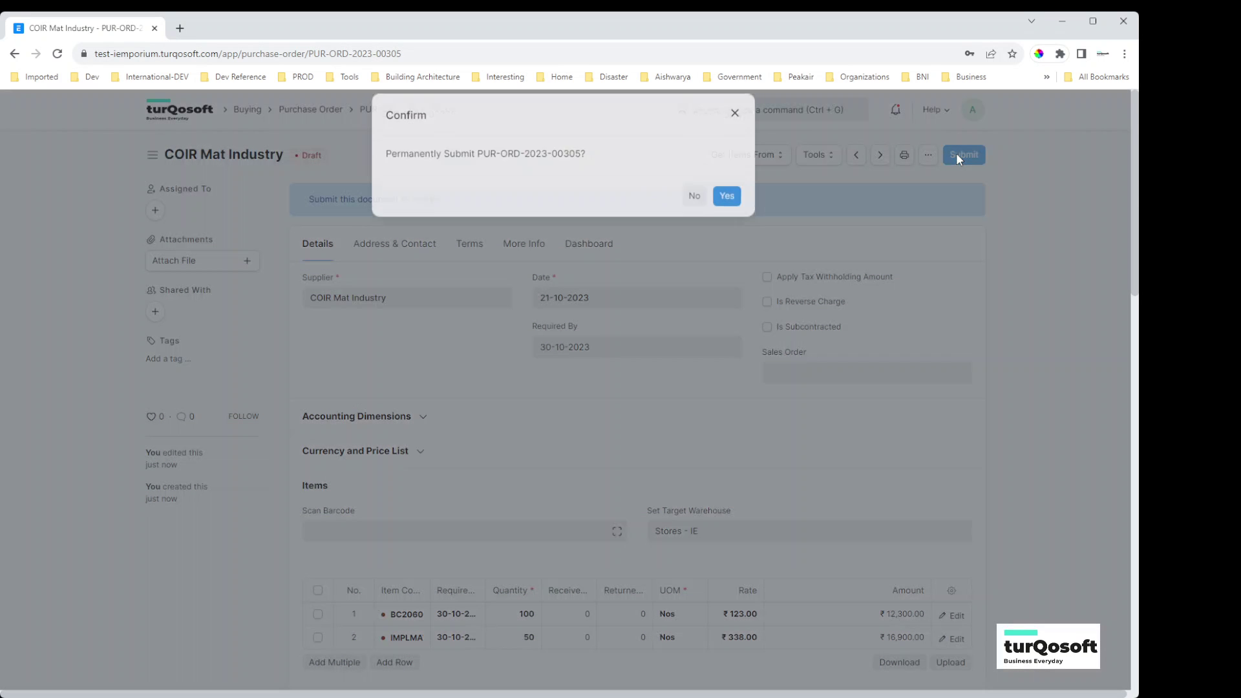
{"action": "left_click", "coordinate": [727, 210]}
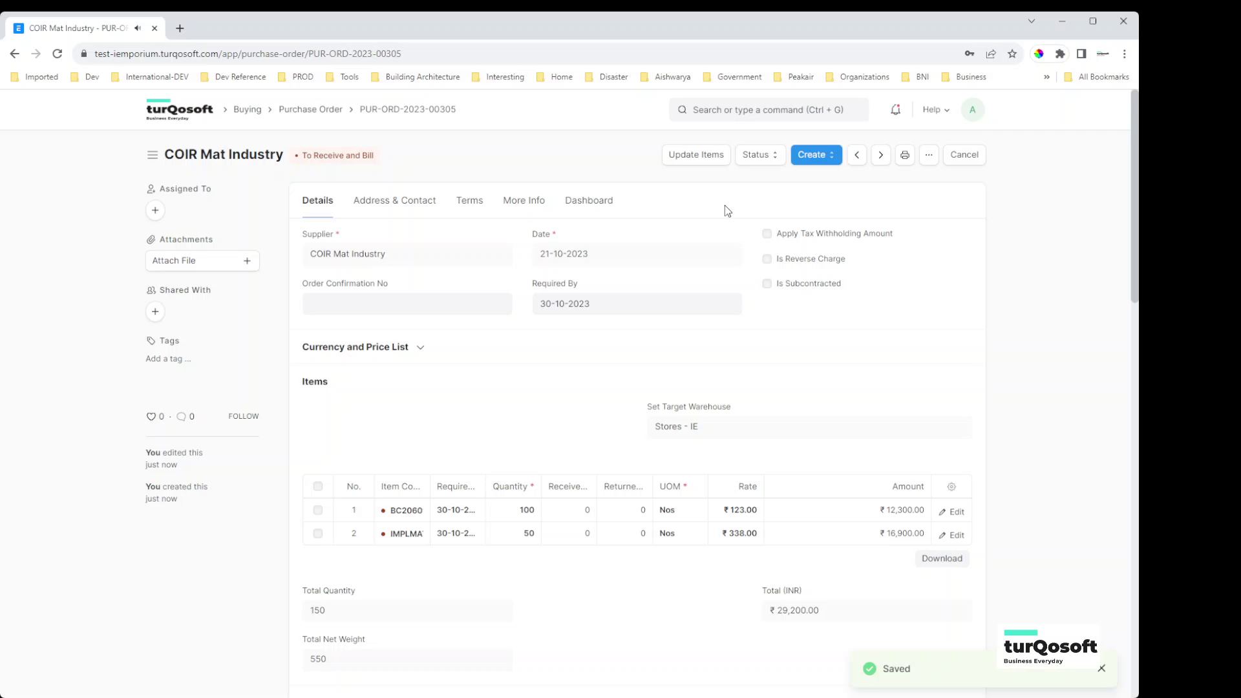
Open the order's print preview, enable Compact Item Print and review the printed items, taxes and supplier address.
{"action": "left_click", "coordinate": [905, 157]}
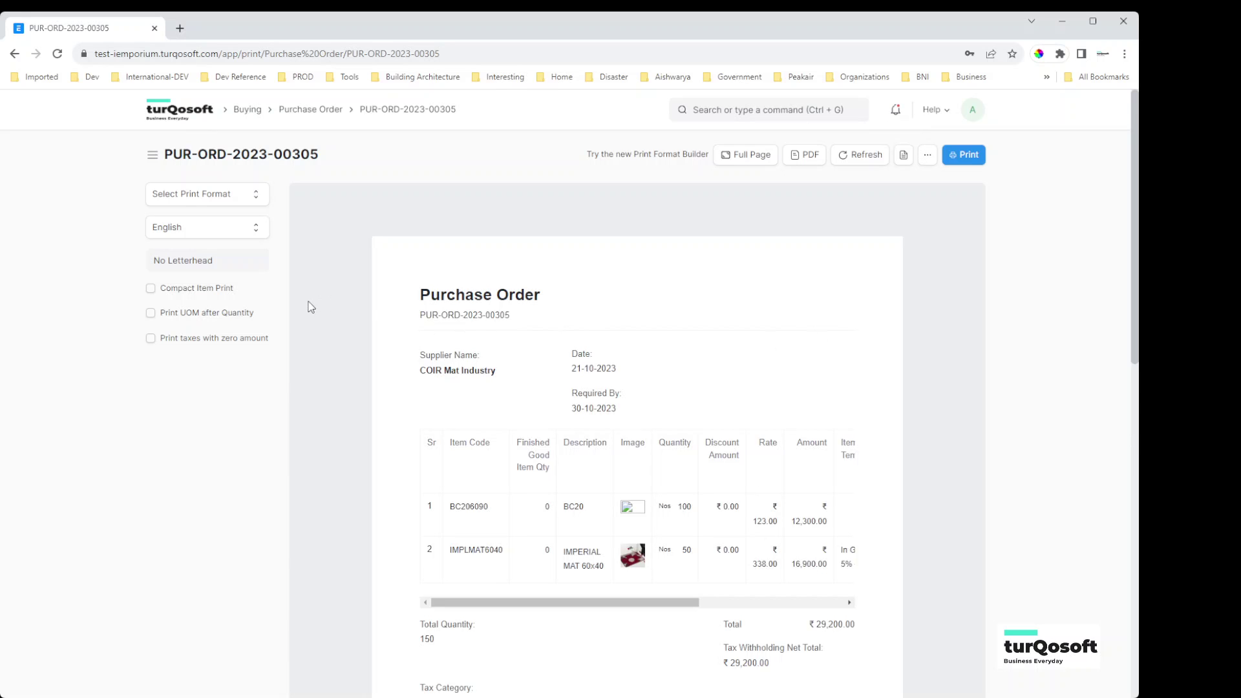
{"action": "left_click", "coordinate": [223, 291]}
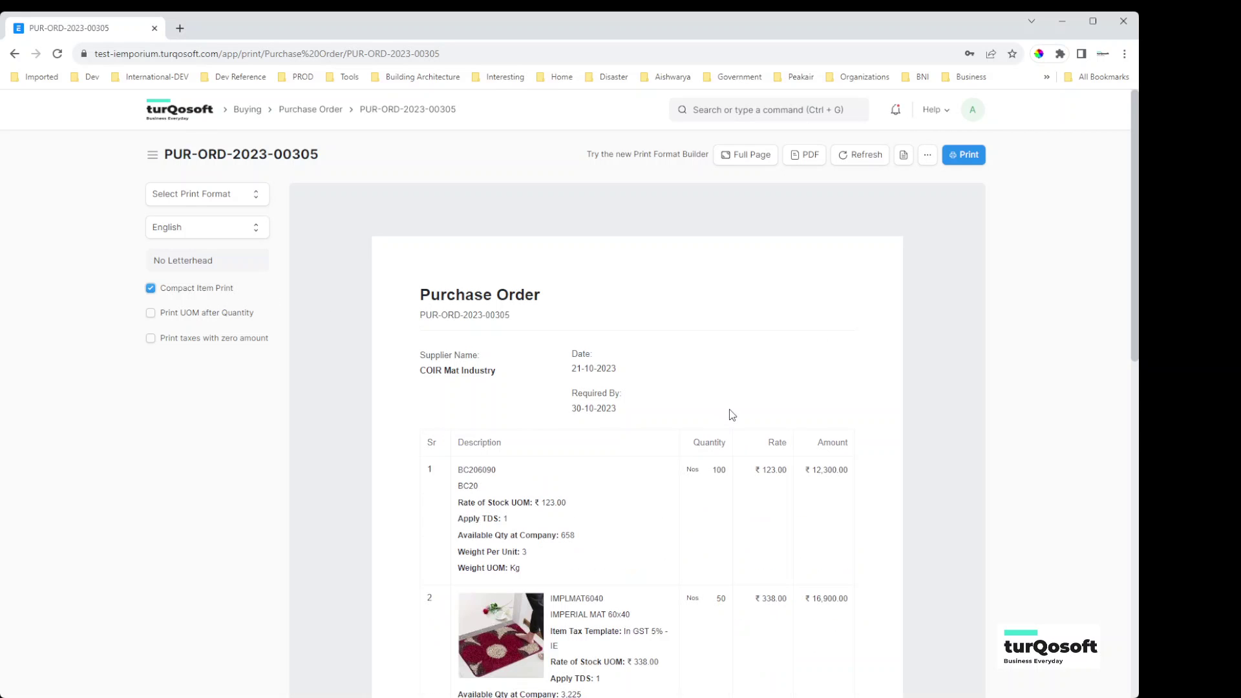
{"action": "scroll", "coordinate": [732, 416], "scroll_direction": "down", "scroll_amount": 3}
{"action": "scroll", "coordinate": [732, 416], "scroll_direction": "down", "scroll_amount": 4}
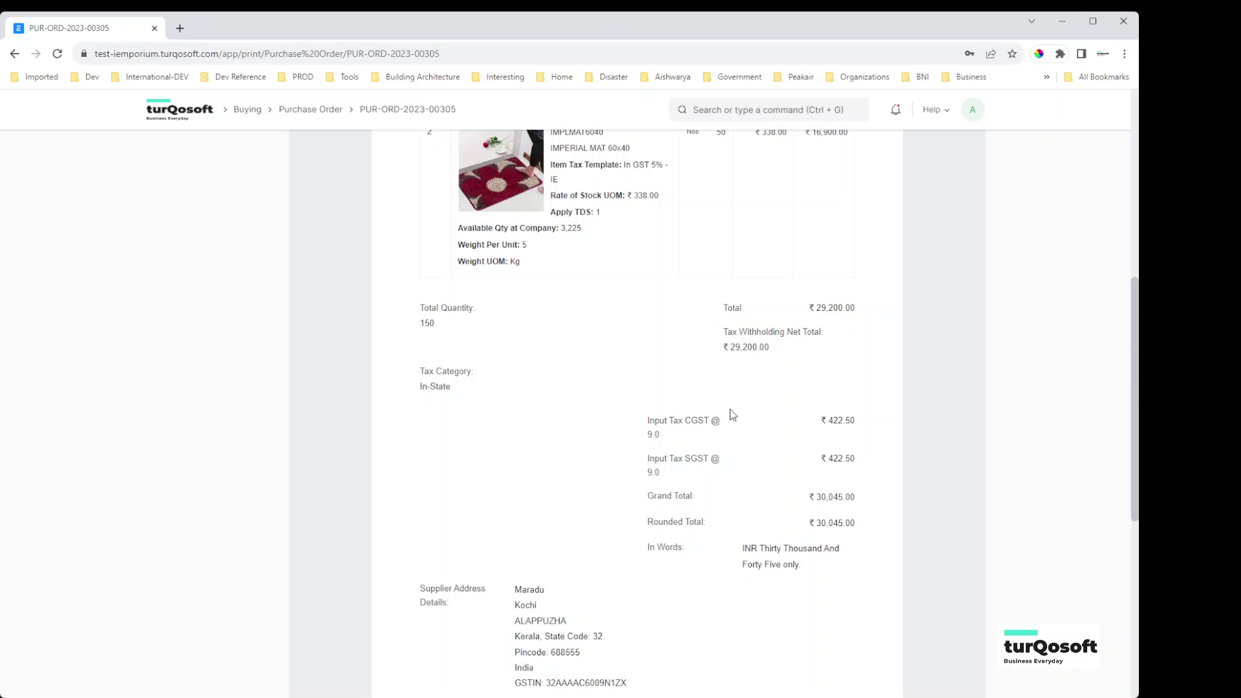
{"action": "scroll", "coordinate": [731, 416], "scroll_direction": "up", "scroll_amount": 7}
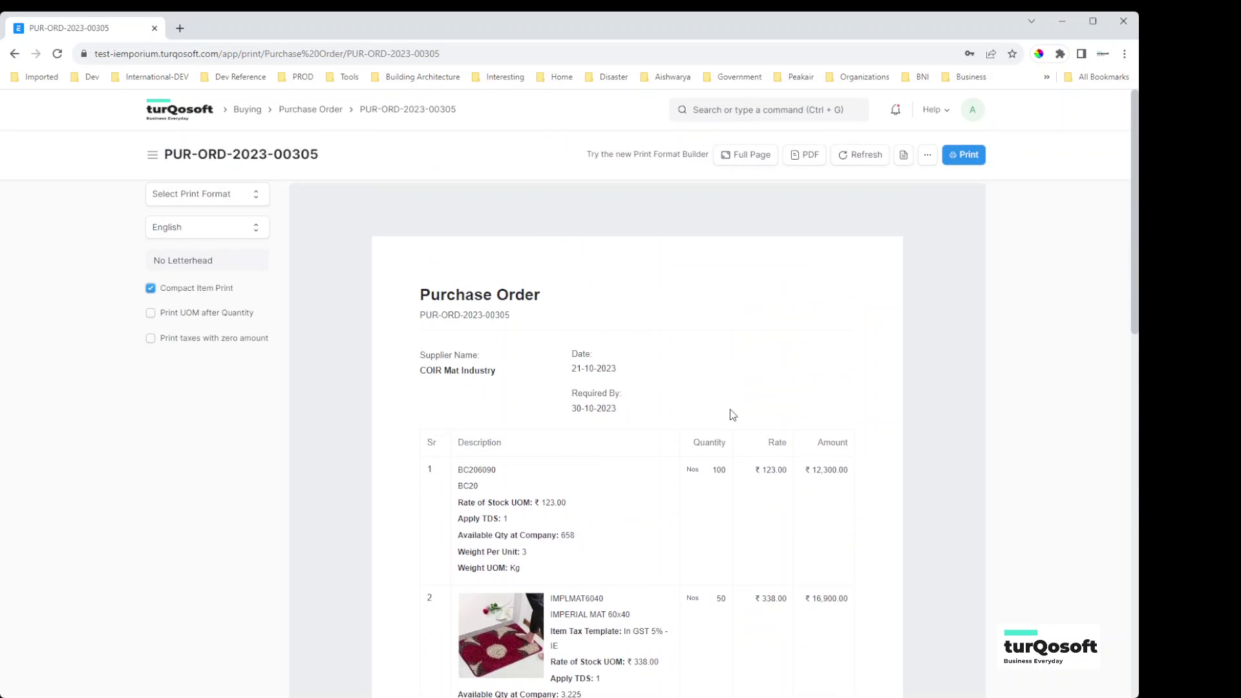
Preview the order in the PO print format, and switch the print format to PO with Images.
{"action": "left_click", "coordinate": [233, 205]}
{"action": "left_click", "coordinate": [202, 290]}
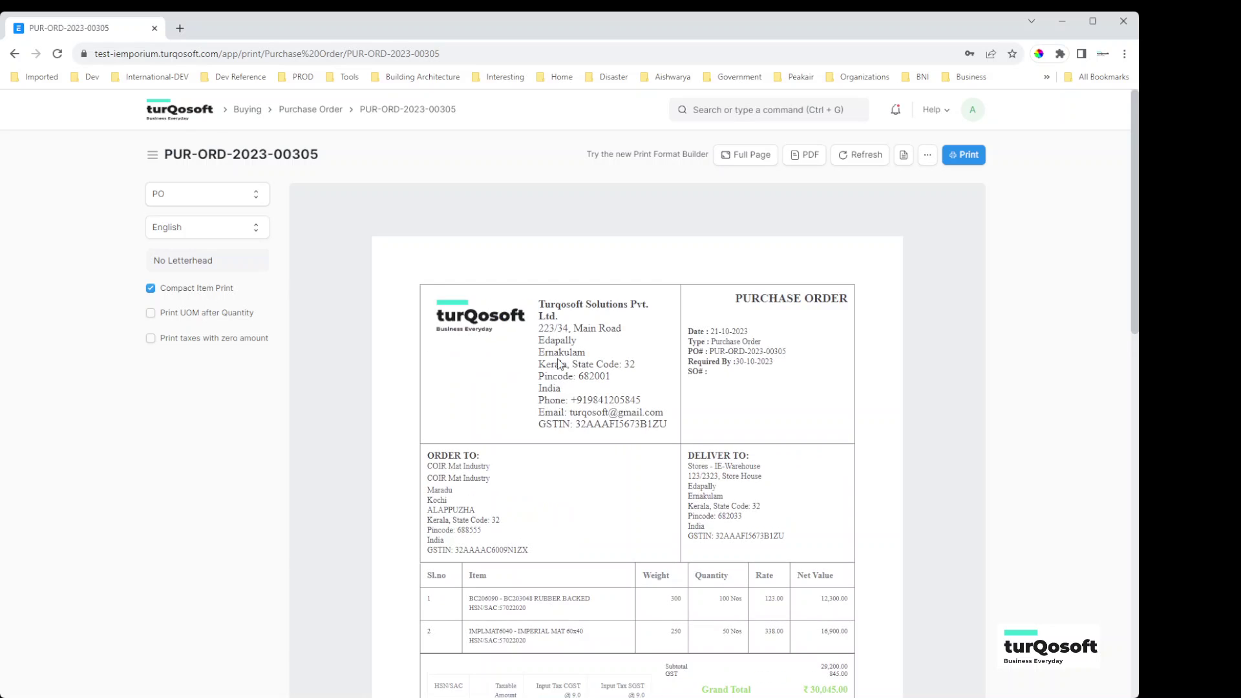
{"action": "scroll", "coordinate": [784, 401], "scroll_direction": "down", "scroll_amount": 6}
{"action": "scroll", "coordinate": [785, 402], "scroll_direction": "up", "scroll_amount": 6}
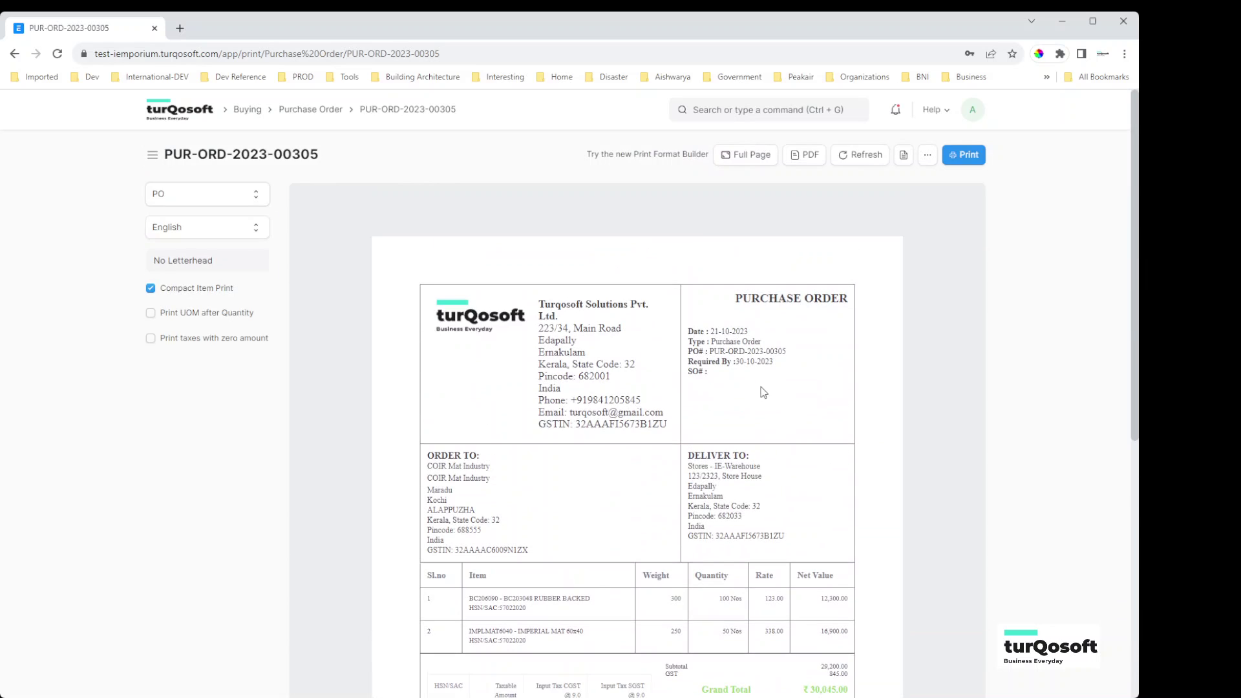
{"action": "left_click", "coordinate": [187, 204]}
{"action": "left_click", "coordinate": [198, 262]}
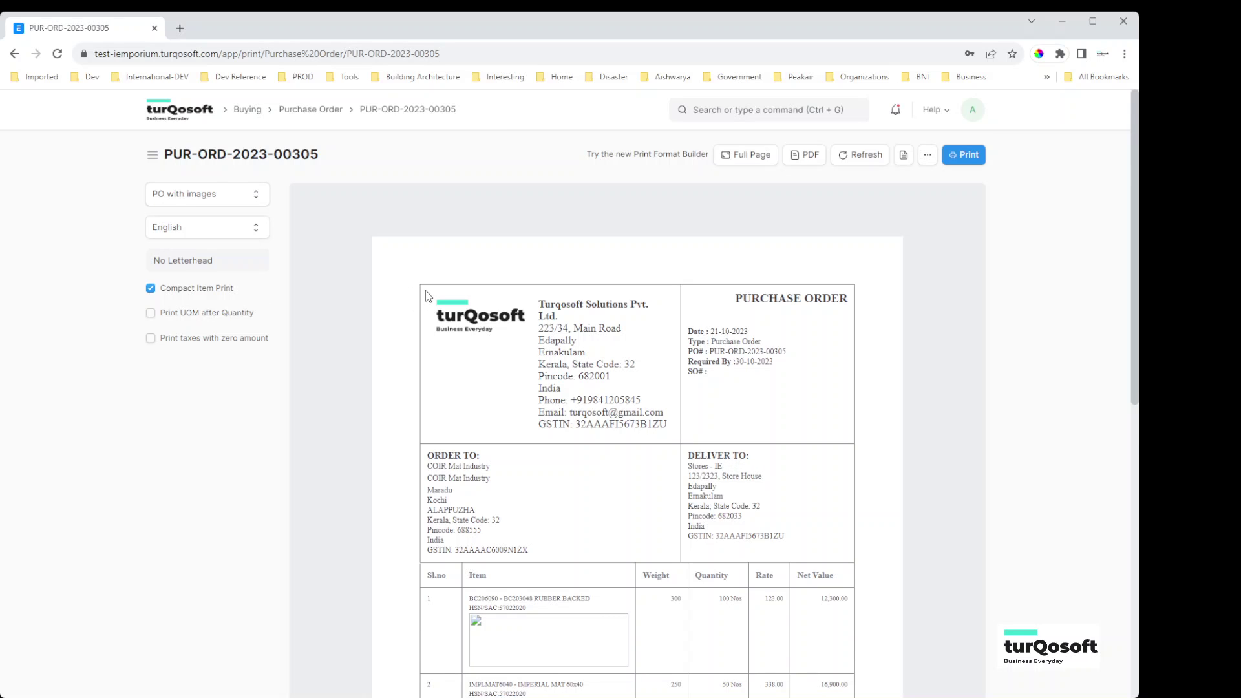
Leave the print preview and reopen the submitted COIR Mat Industry order dated 21-10-2023 through the Buying module's purchase order list.
{"action": "left_click", "coordinate": [318, 114]}
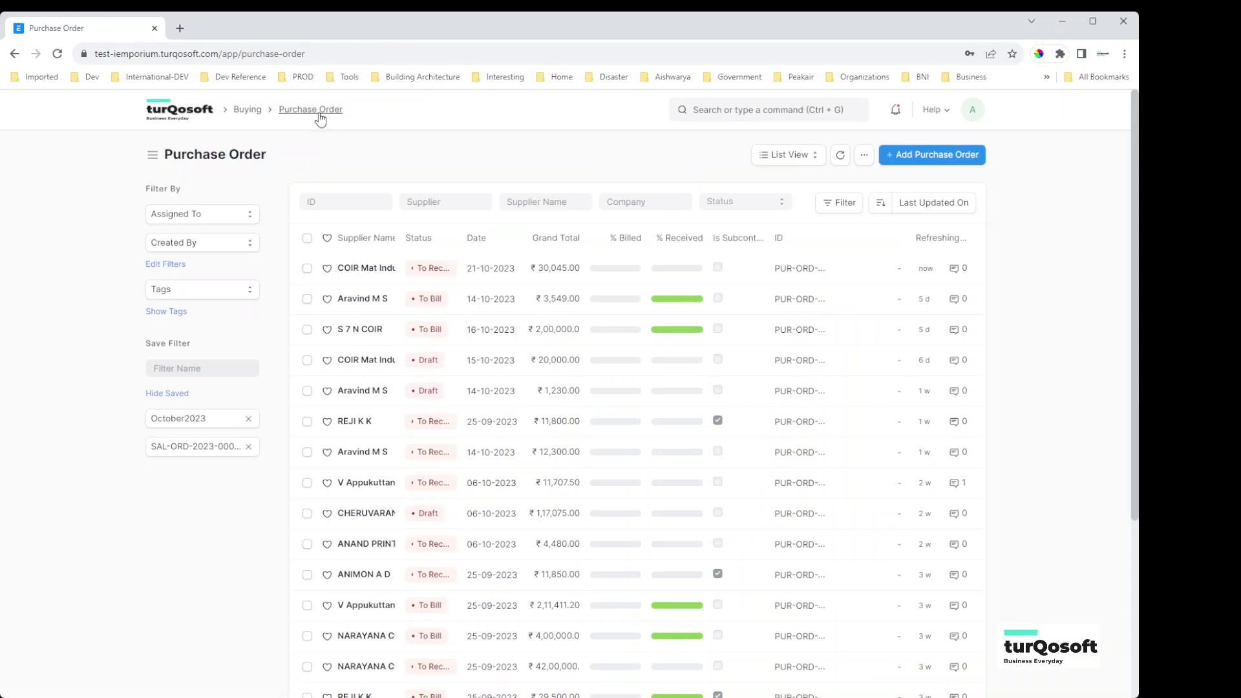
{"action": "left_click", "coordinate": [359, 267]}
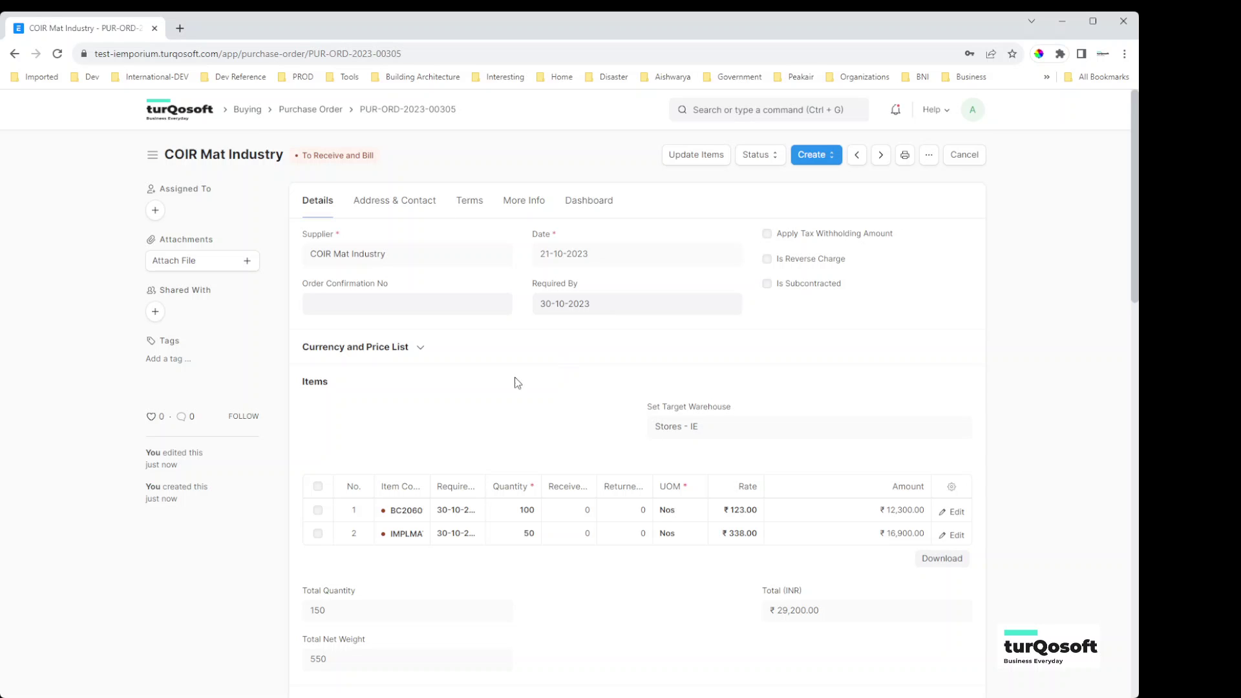
{"action": "left_click", "coordinate": [247, 110]}
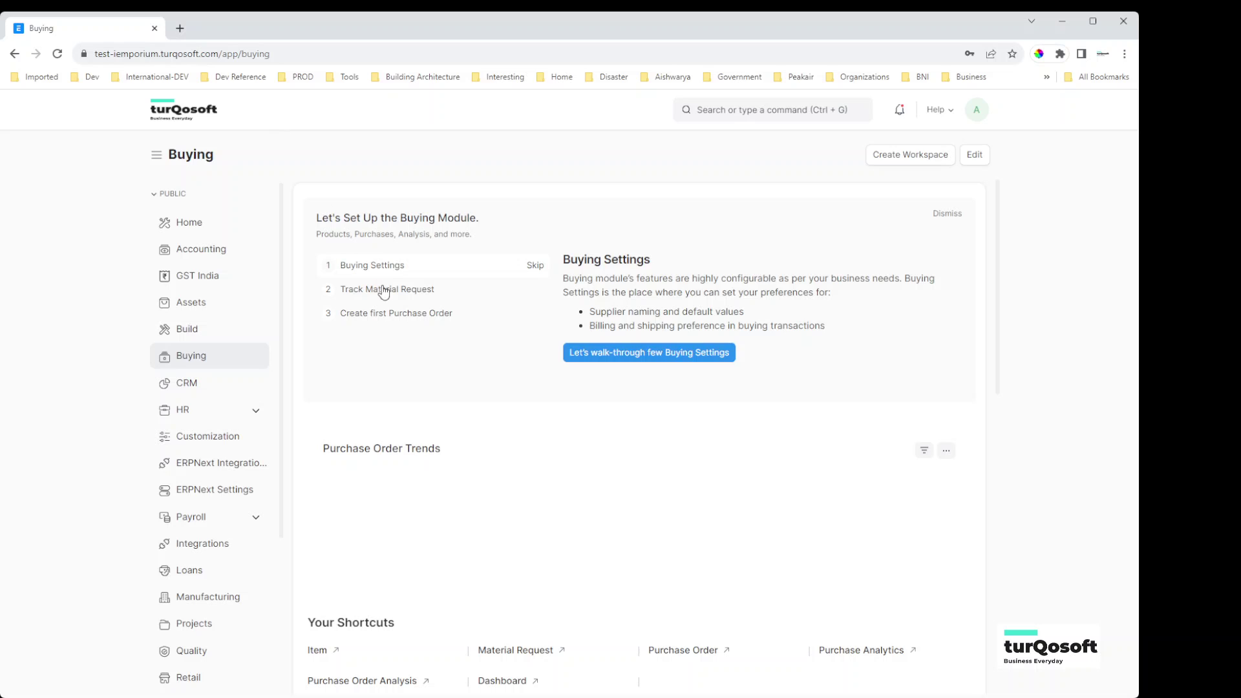
{"action": "scroll", "coordinate": [410, 407], "scroll_direction": "down", "scroll_amount": 4}
{"action": "scroll", "coordinate": [414, 409], "scroll_direction": "down", "scroll_amount": 2}
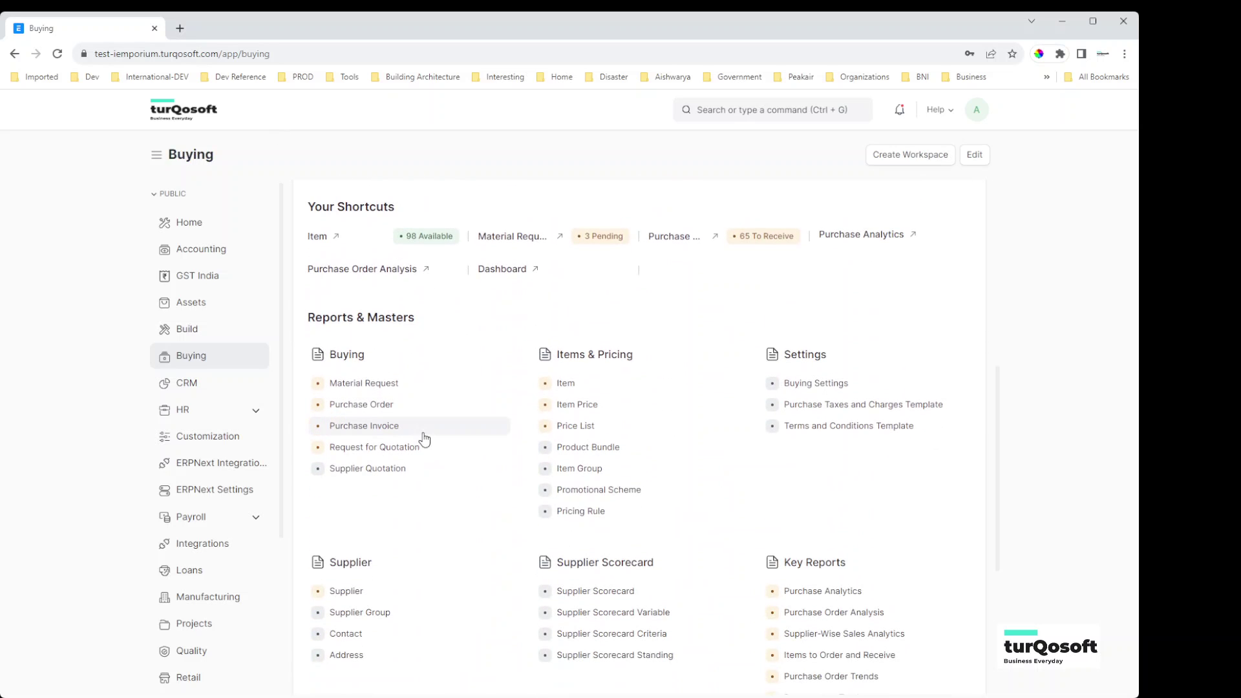
{"action": "left_click", "coordinate": [386, 407]}
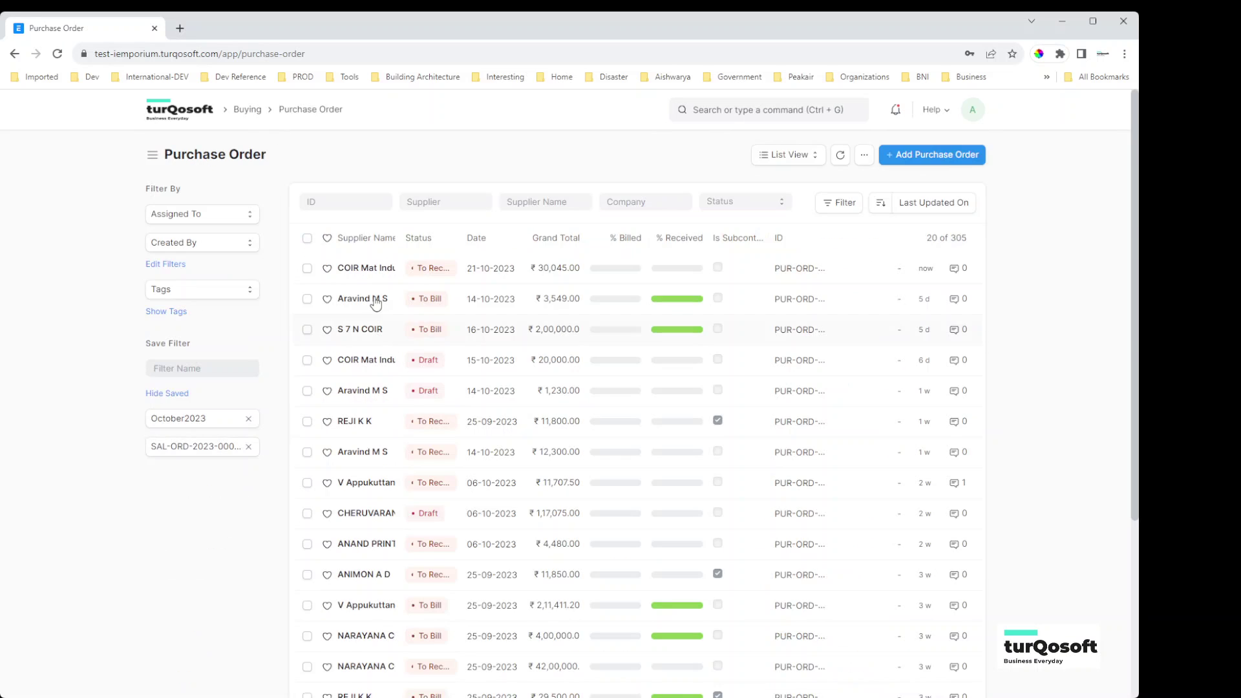
{"action": "left_click", "coordinate": [366, 270]}
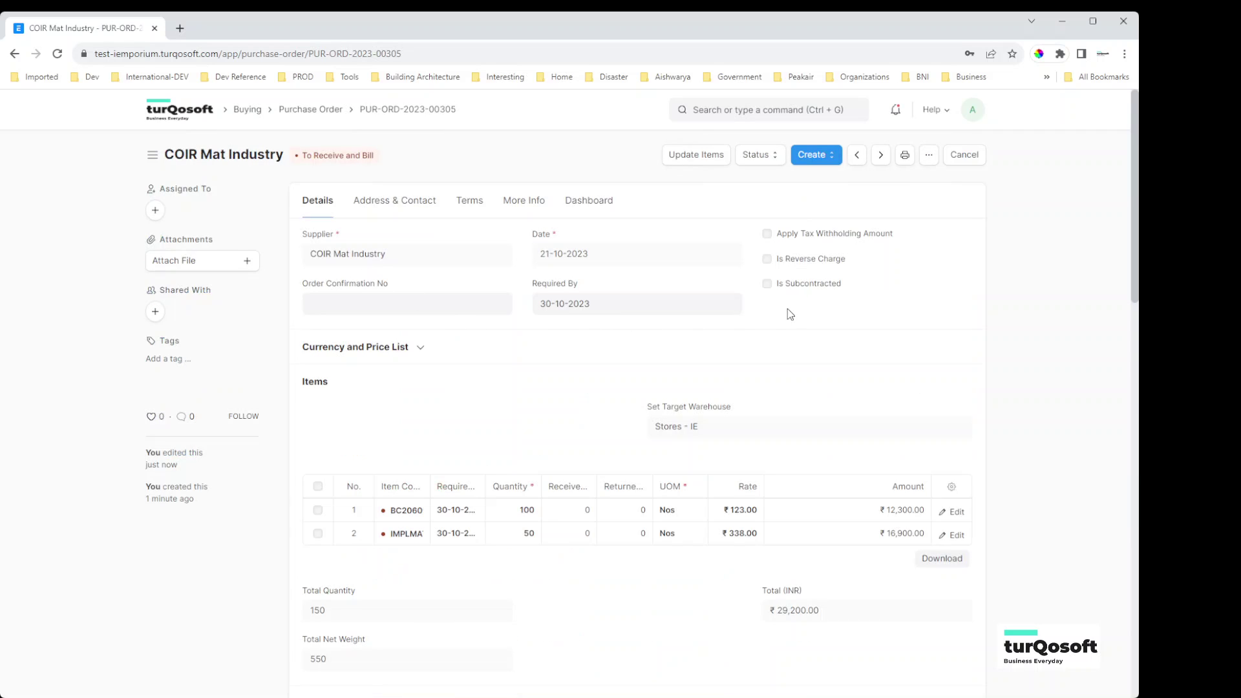
Create a purchase receipt from the order and set the accepted quantity of BC203048 RUBBER BACKED to 50.
{"action": "left_click", "coordinate": [815, 158]}
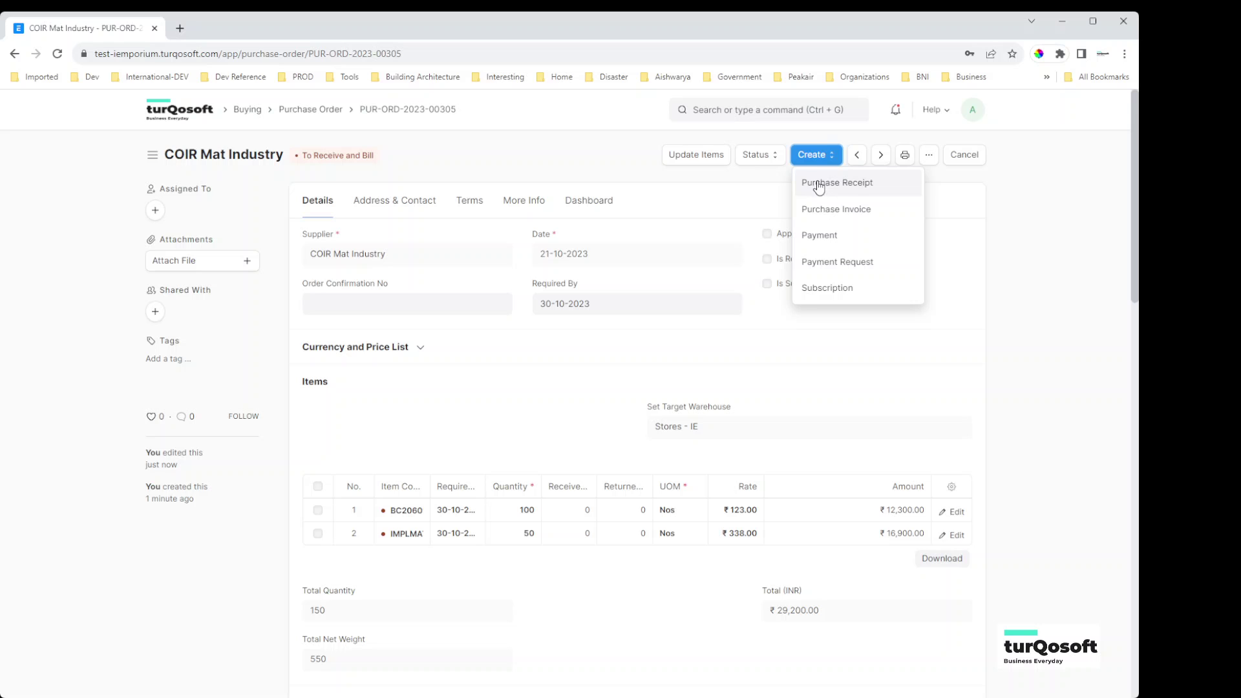
{"action": "left_click", "coordinate": [819, 182]}
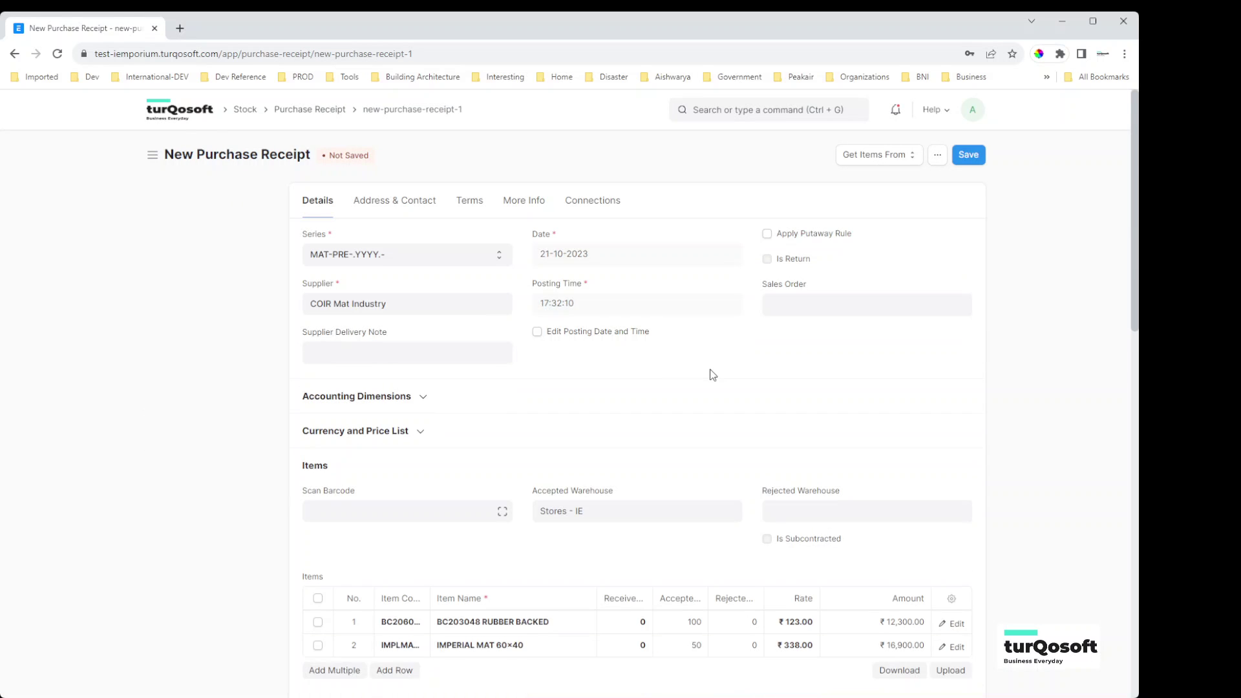
{"action": "scroll", "coordinate": [713, 375], "scroll_direction": "down", "scroll_amount": 2}
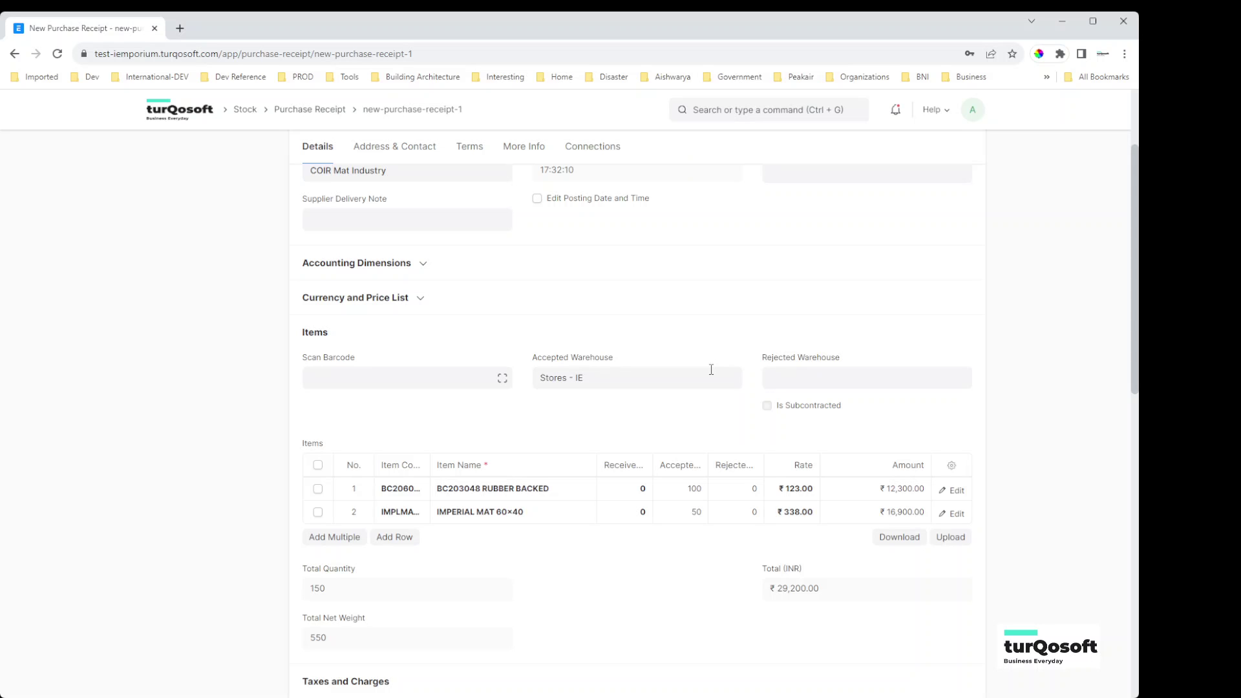
{"action": "scroll", "coordinate": [712, 370], "scroll_direction": "down", "scroll_amount": 2}
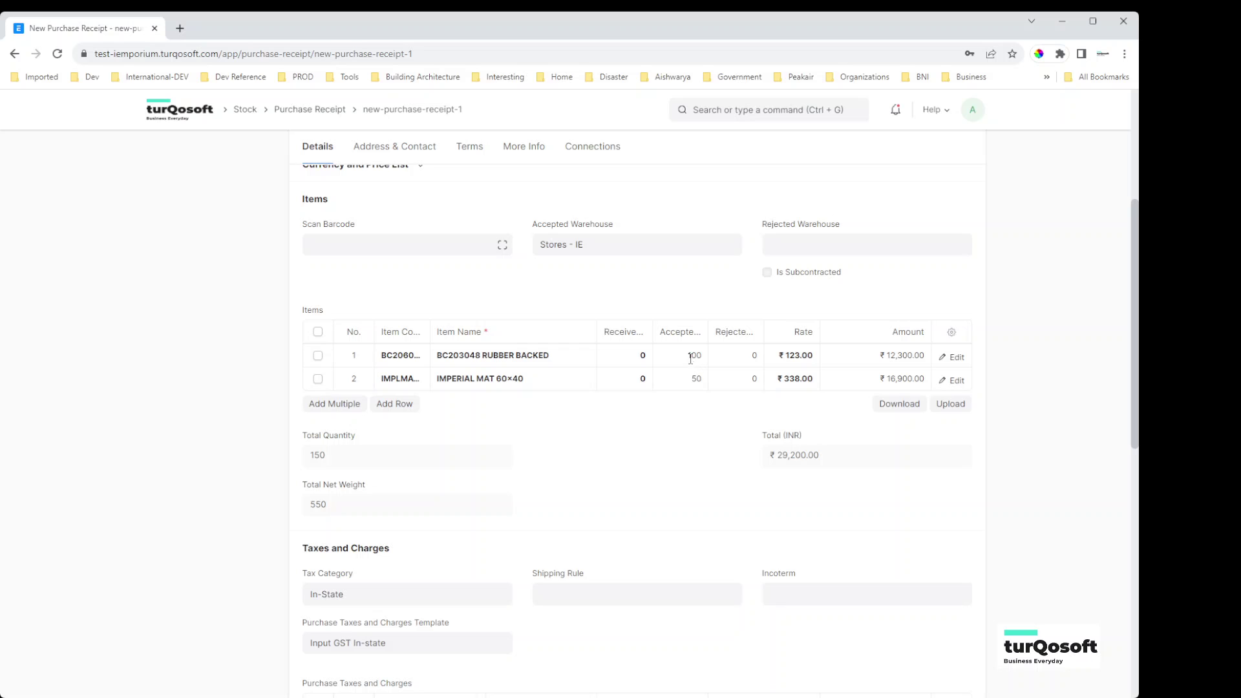
{"action": "left_click", "coordinate": [691, 359]}
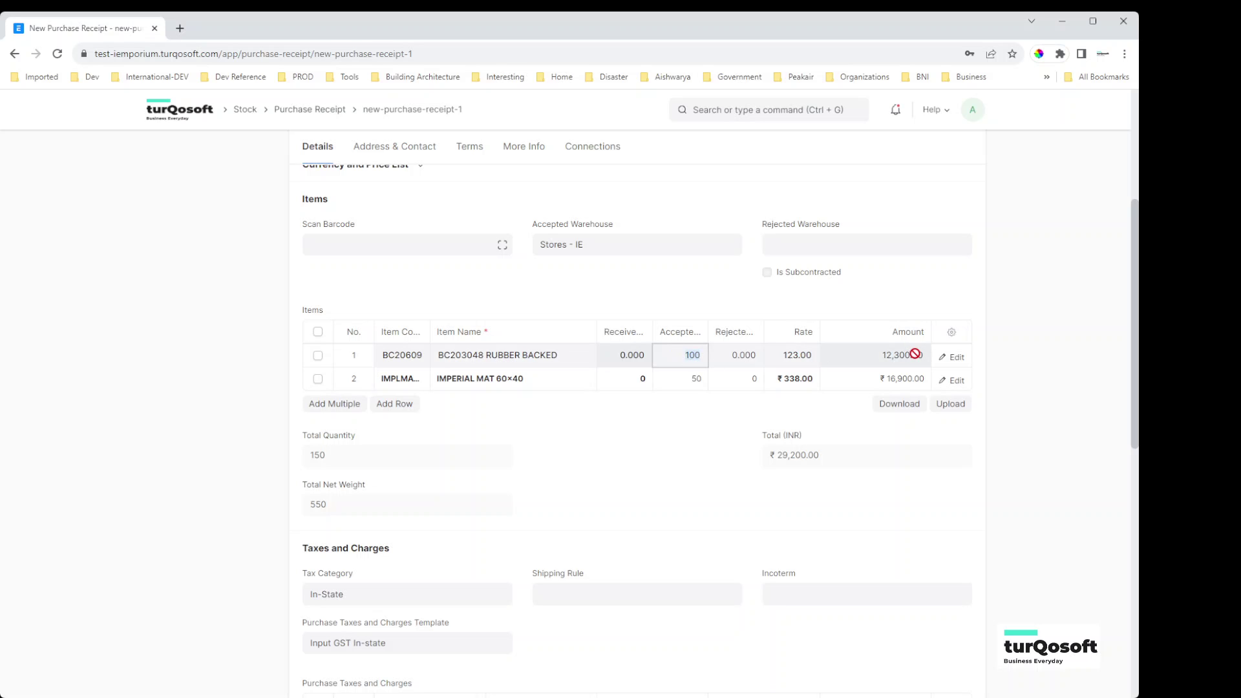
{"action": "type", "text": "50"}
{"action": "left_click", "coordinate": [680, 441]}
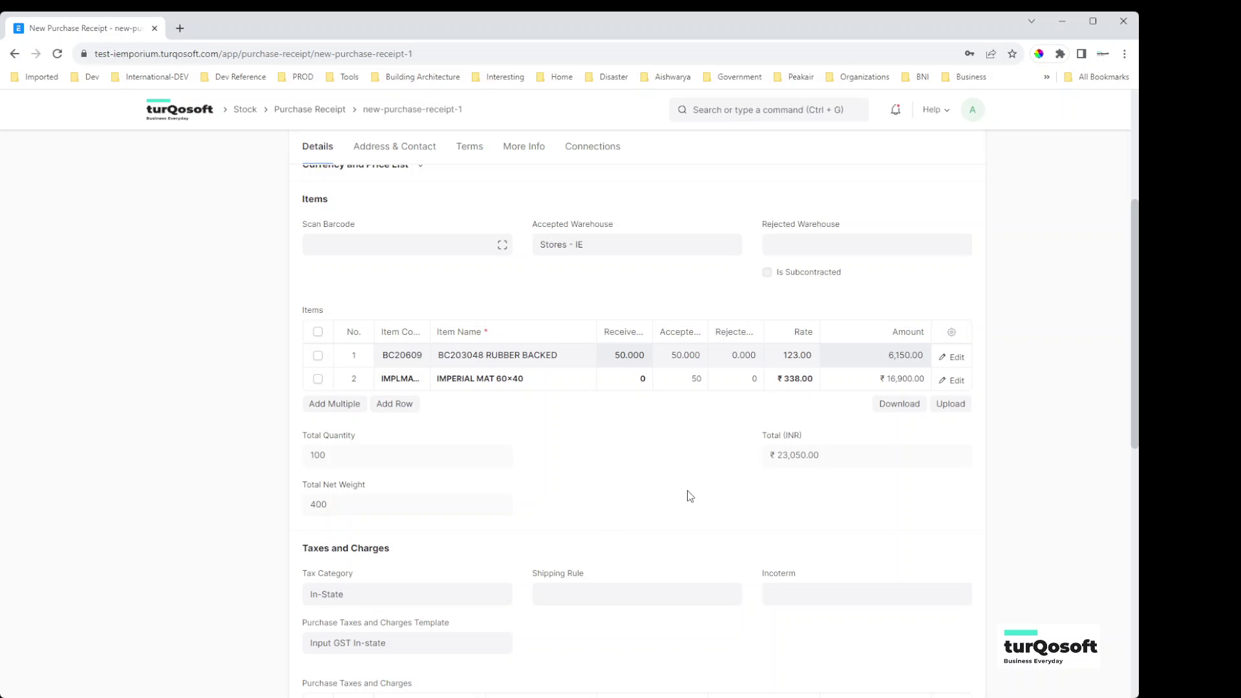
Review the purchase receipt's items, taxes, totals, and supplier and shipping addresses.
{"action": "scroll", "coordinate": [688, 495], "scroll_direction": "up", "scroll_amount": 3}
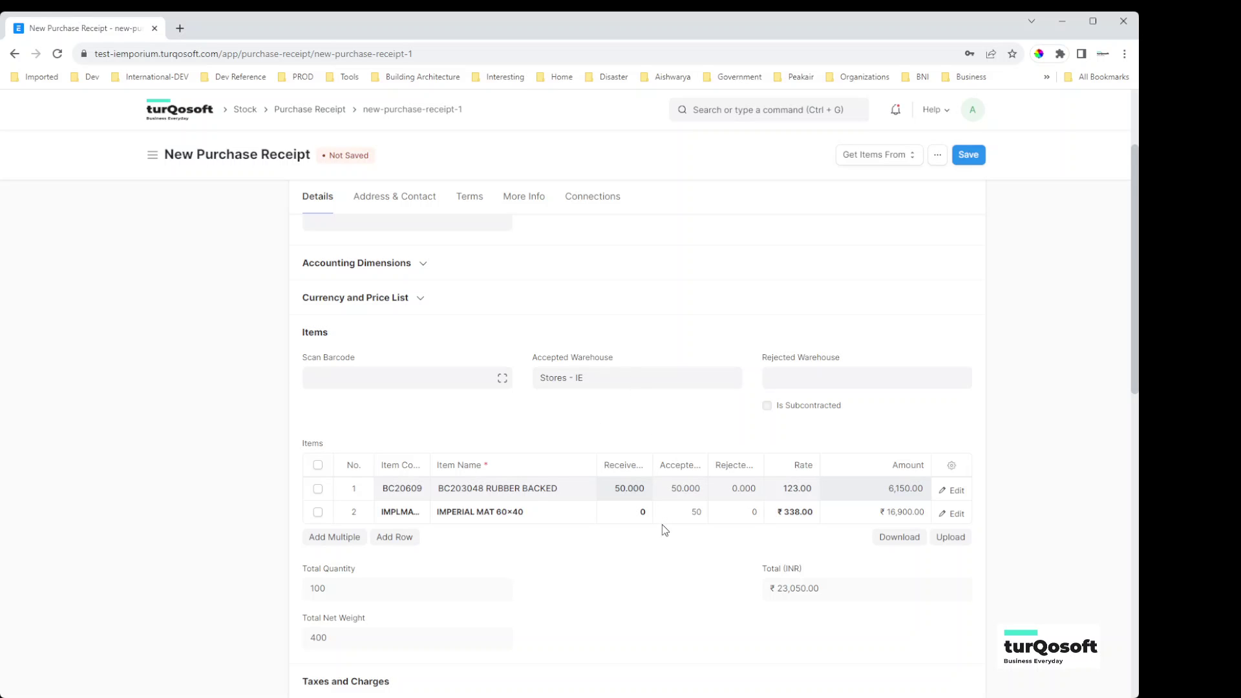
{"action": "scroll", "coordinate": [662, 525], "scroll_direction": "down", "scroll_amount": 4}
{"action": "scroll", "coordinate": [662, 525], "scroll_direction": "down", "scroll_amount": 7}
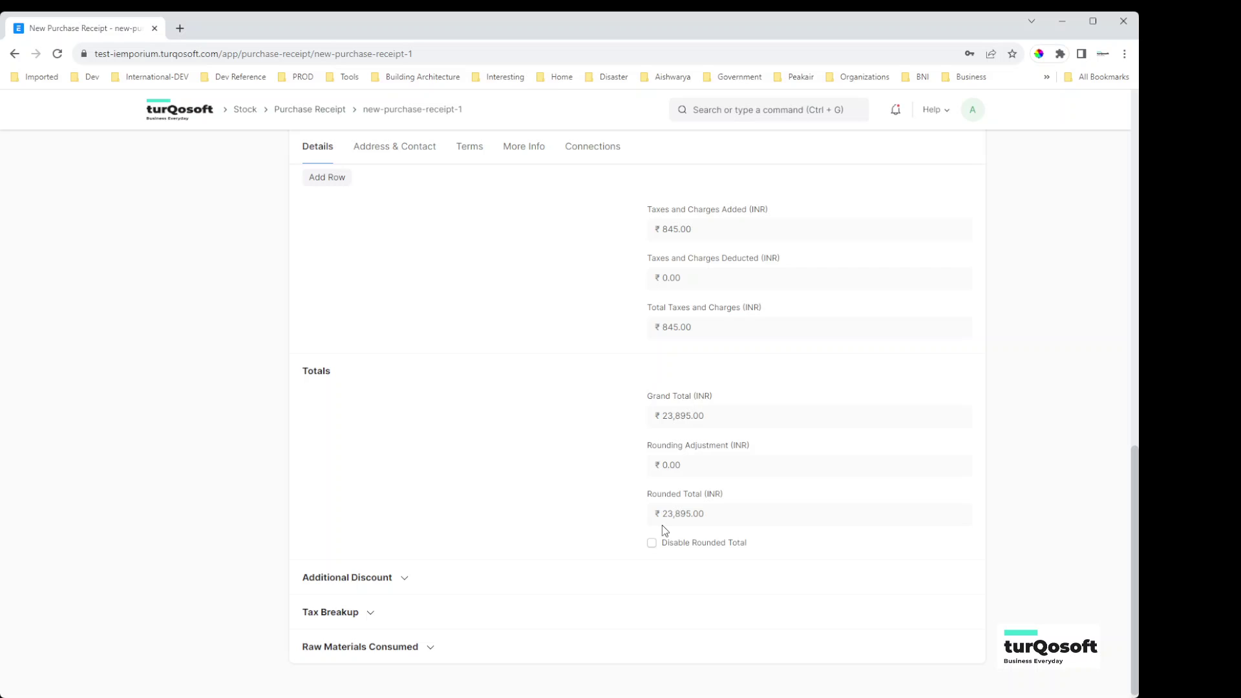
{"action": "scroll", "coordinate": [662, 525], "scroll_direction": "up", "scroll_amount": 12}
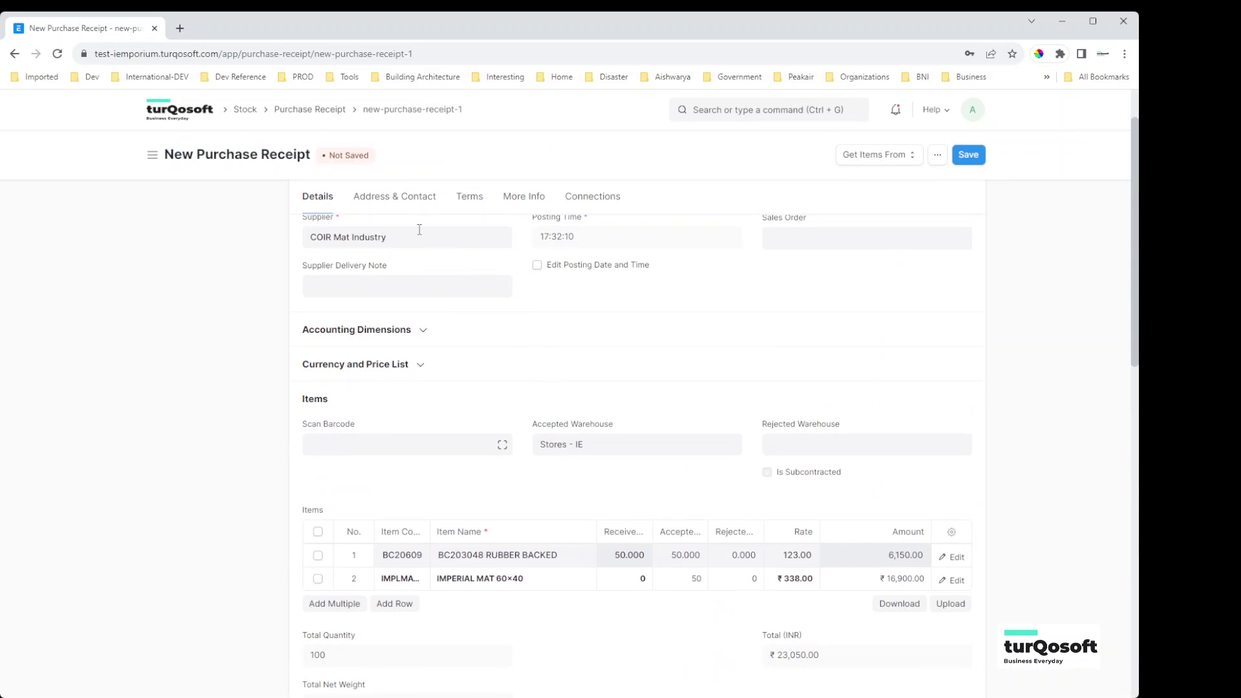
{"action": "left_click", "coordinate": [406, 201]}
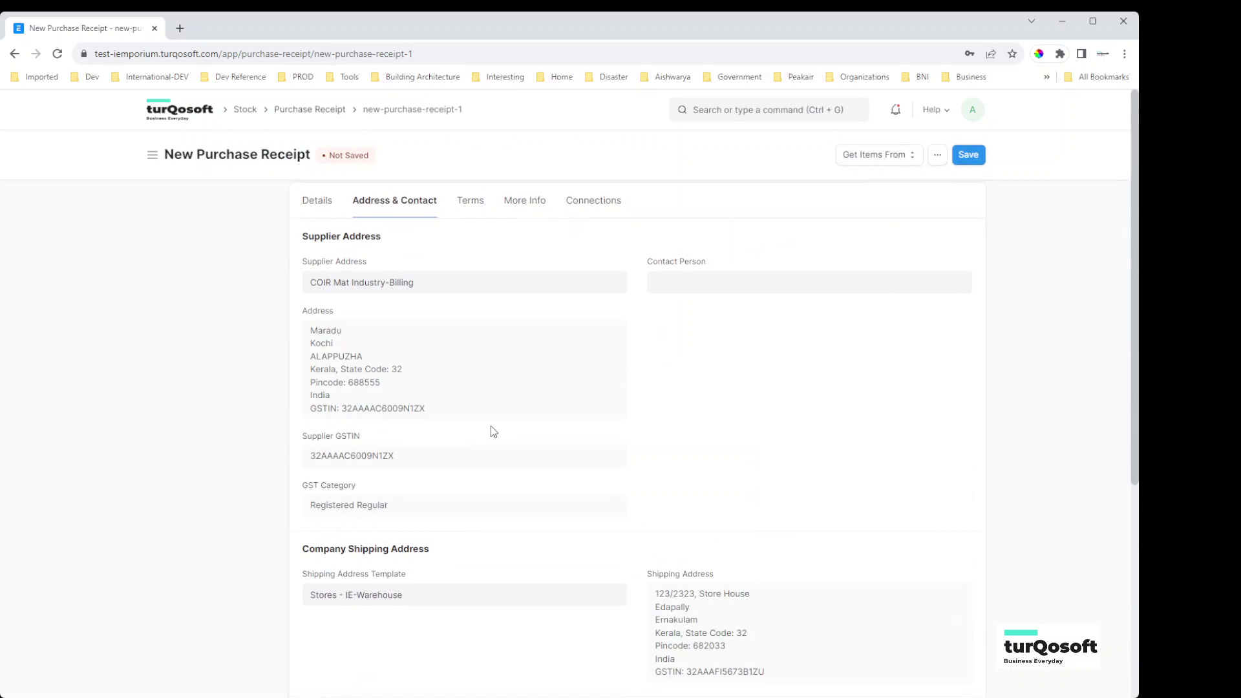
{"action": "left_click", "coordinate": [316, 203]}
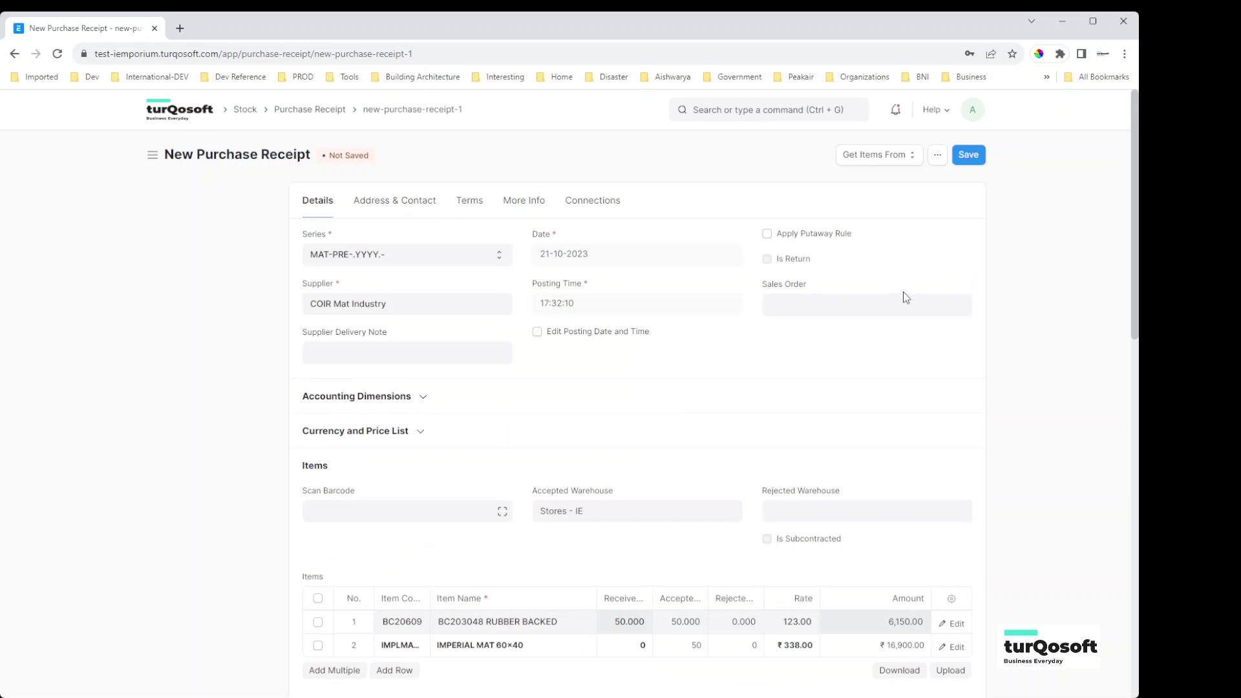
Save the COIR Mat Industry purchase receipt and submit it permanently.
{"action": "left_click", "coordinate": [968, 158]}
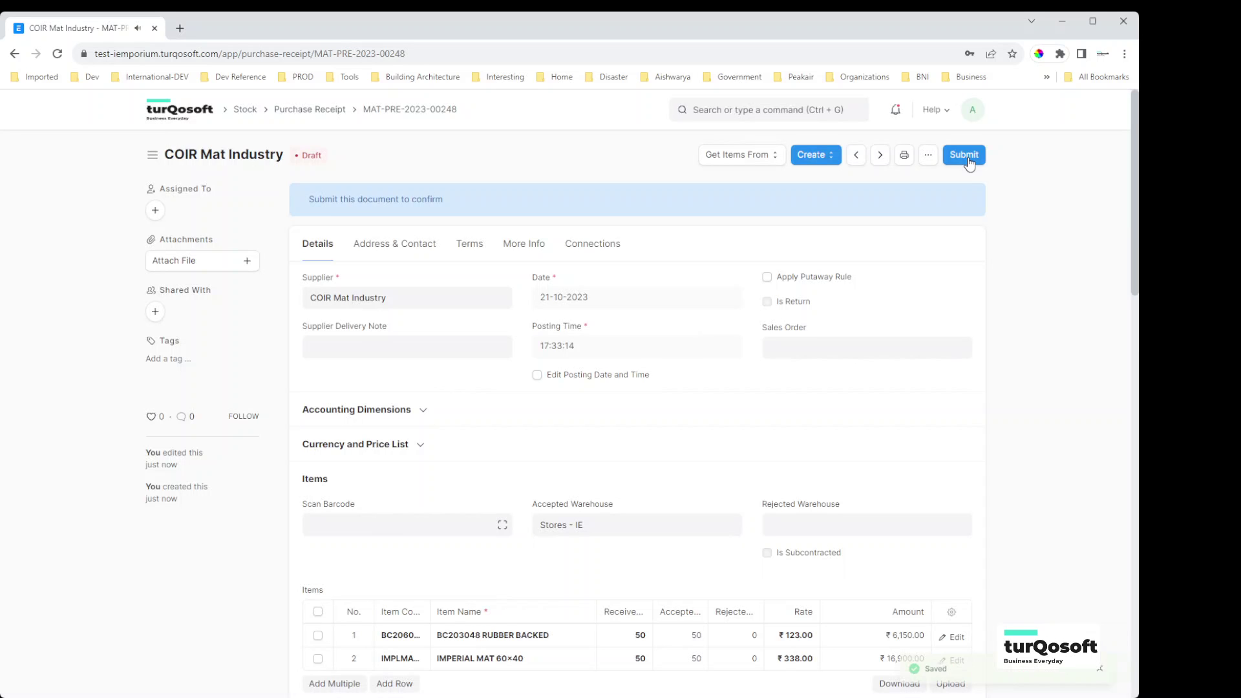
{"action": "left_click", "coordinate": [955, 161]}
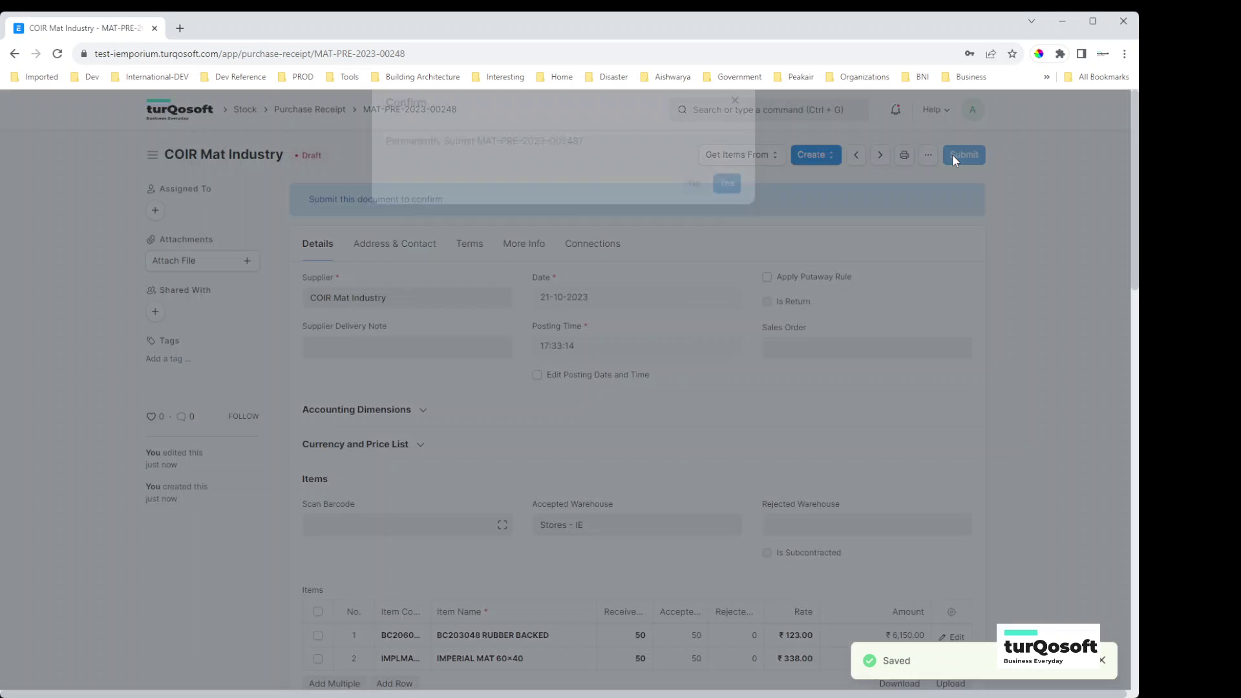
{"action": "left_click", "coordinate": [726, 212]}
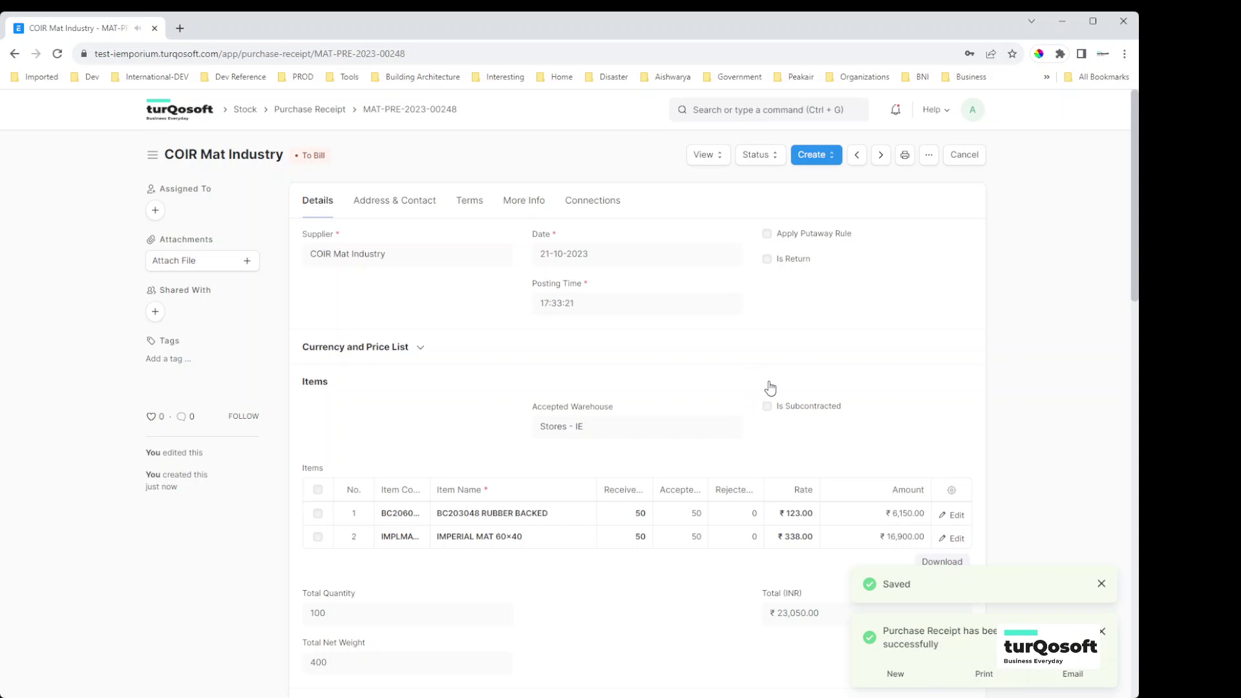
Return to the COIR Mat Industry purchase order and create a second purchase receipt for the remaining BC203048 RUBBER BACKED quantity.
{"action": "left_click", "coordinate": [16, 54]}
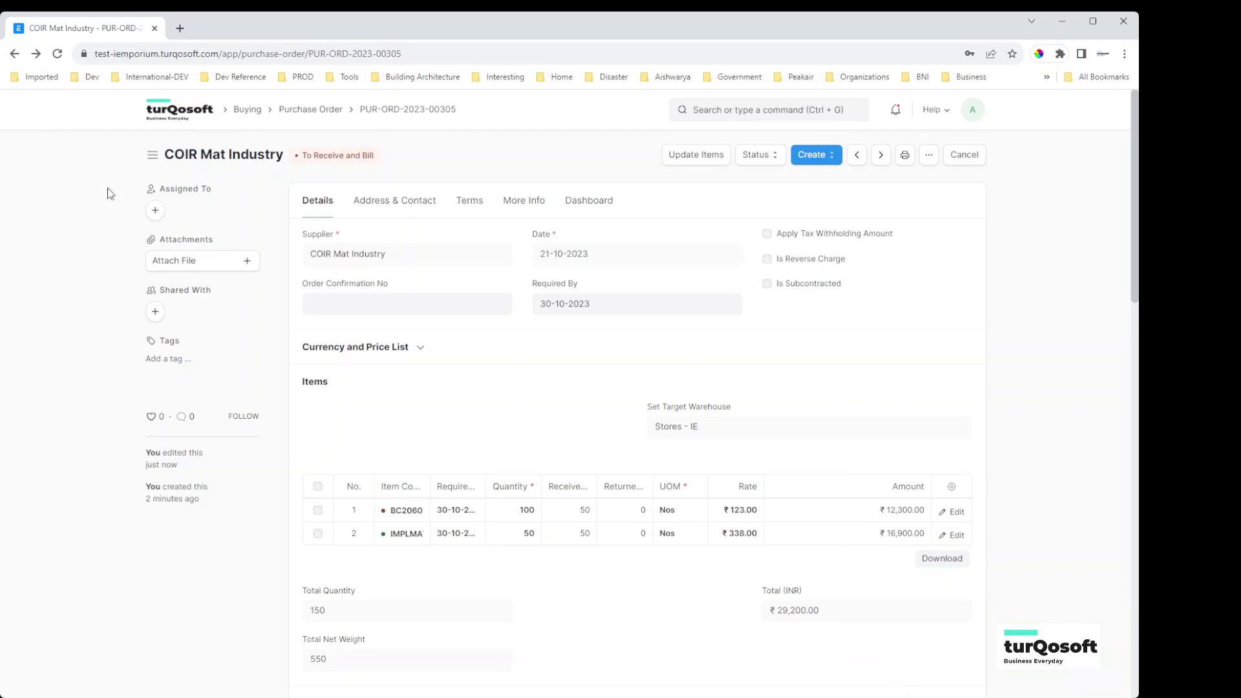
{"action": "left_click", "coordinate": [813, 163]}
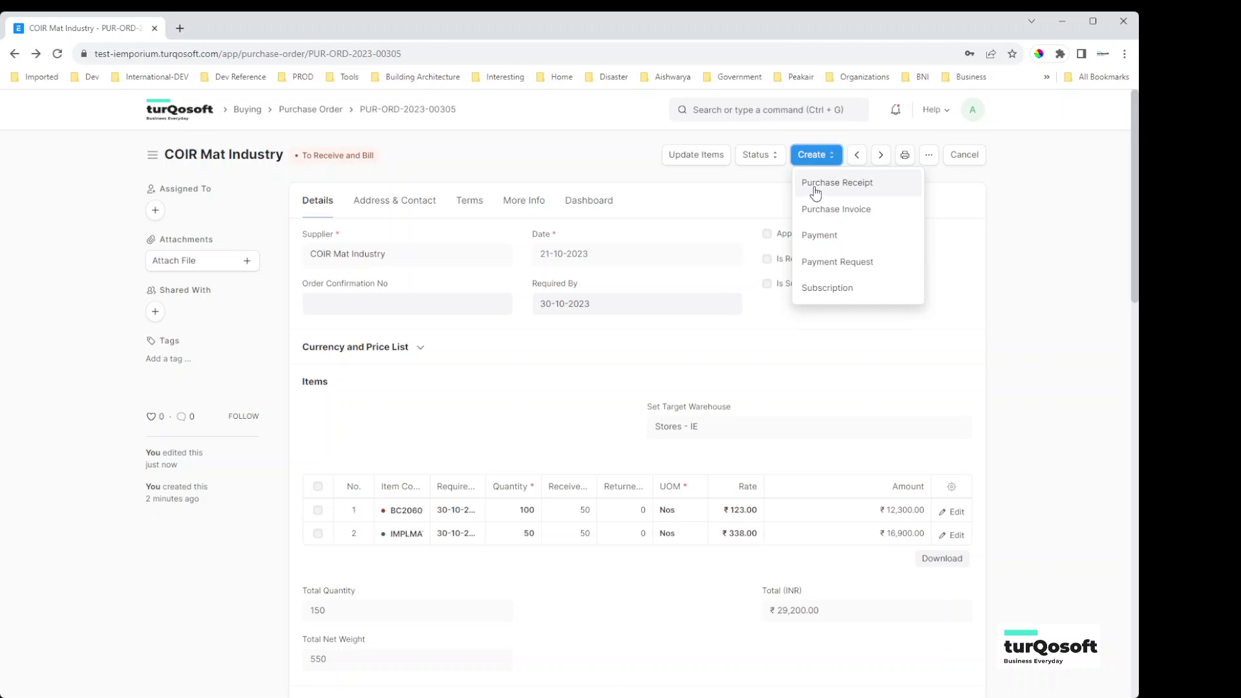
{"action": "left_click", "coordinate": [815, 184]}
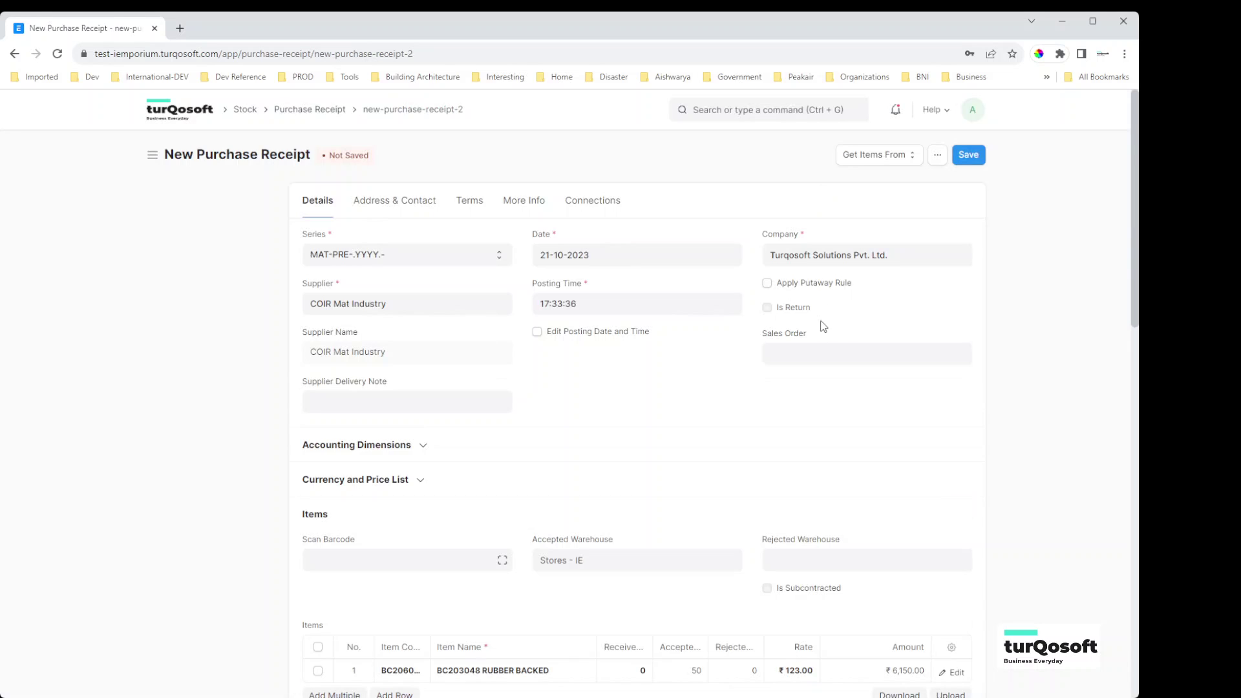
{"action": "scroll", "coordinate": [818, 392], "scroll_direction": "down", "scroll_amount": 3}
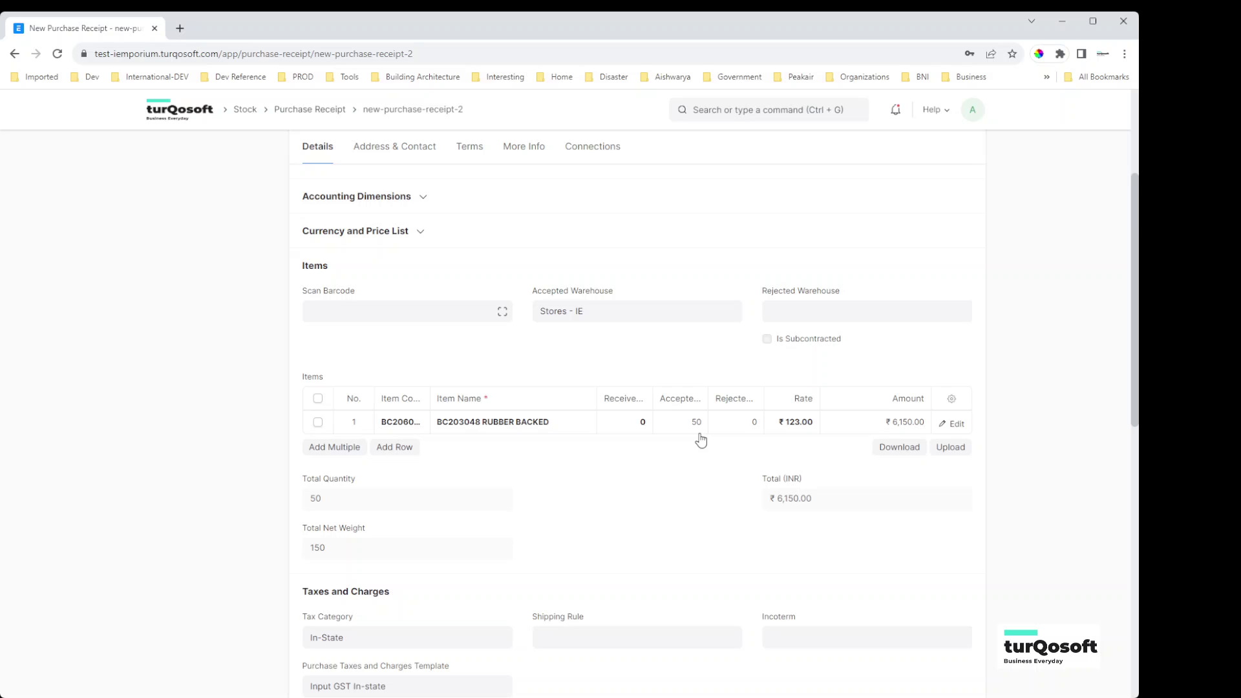
{"action": "scroll", "coordinate": [701, 441], "scroll_direction": "up", "scroll_amount": 3}
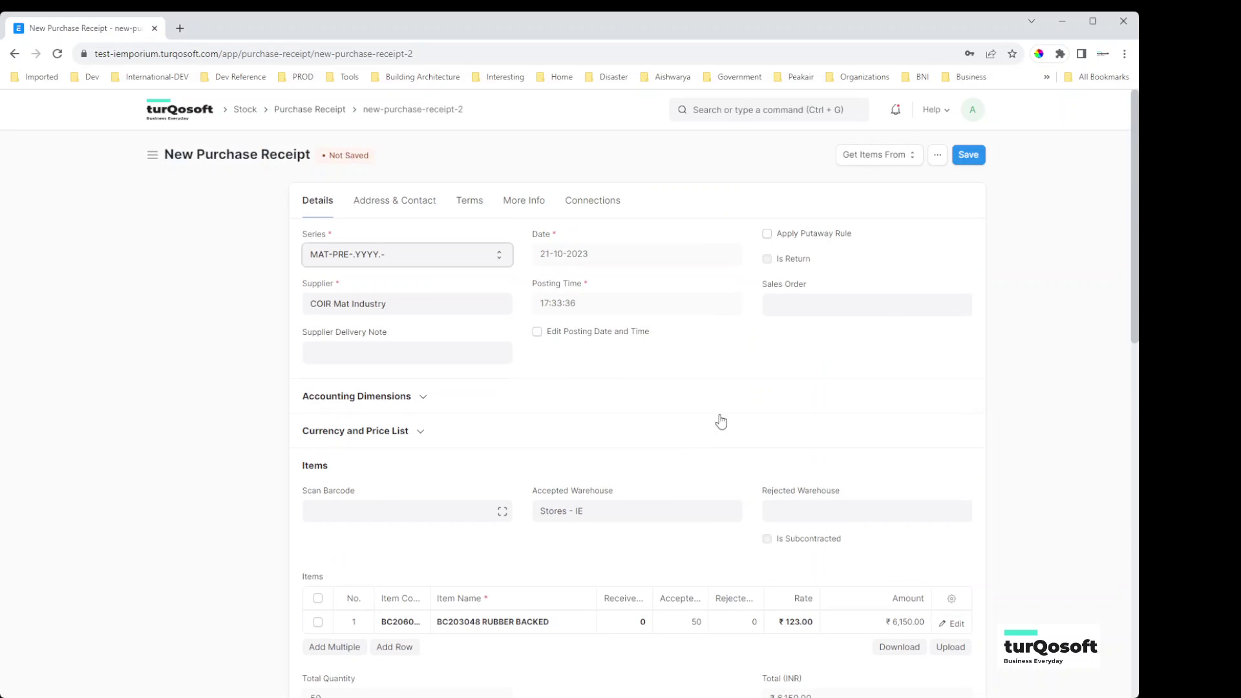
Save the second purchase receipt, for BC203048 RUBBER BACKED only, and submit it permanently.
{"action": "left_click", "coordinate": [968, 158]}
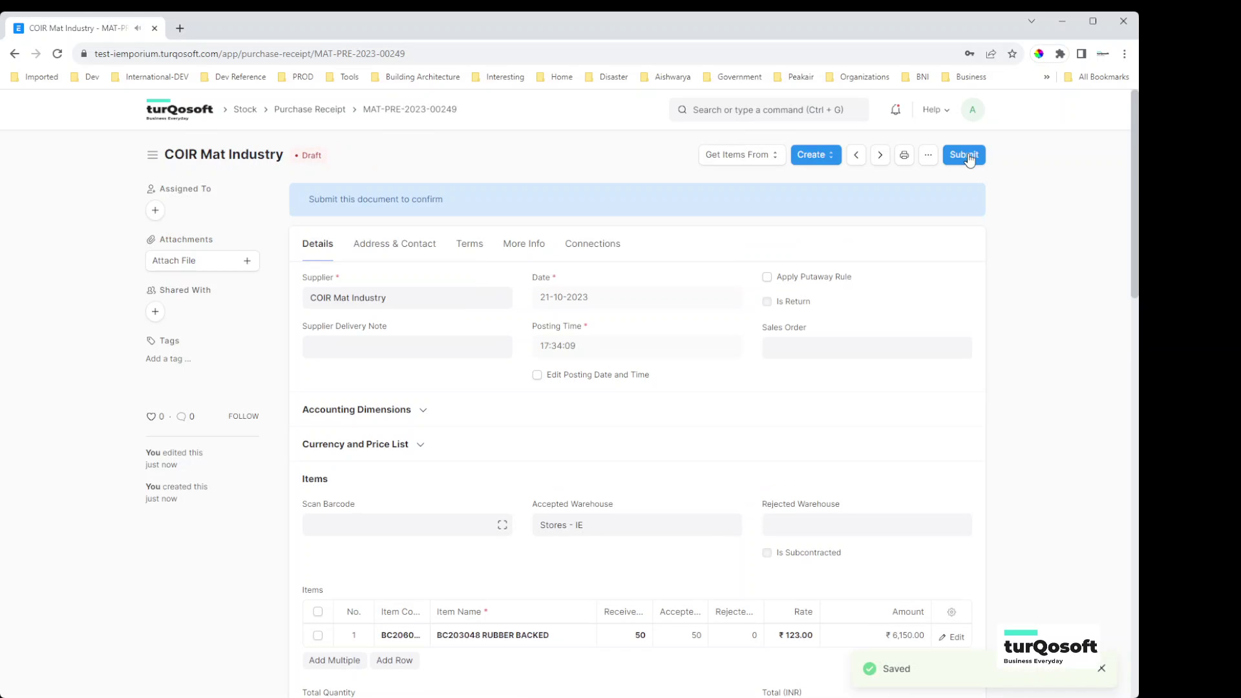
{"action": "left_click", "coordinate": [965, 156]}
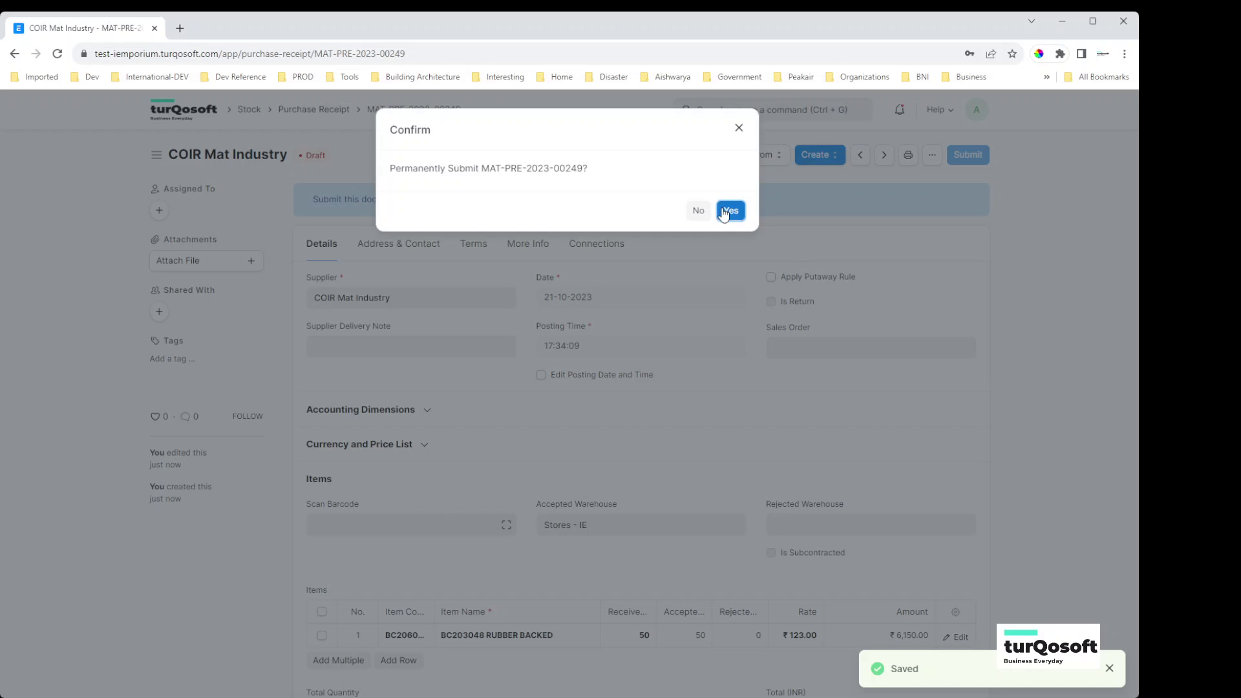
{"action": "left_click", "coordinate": [723, 210]}
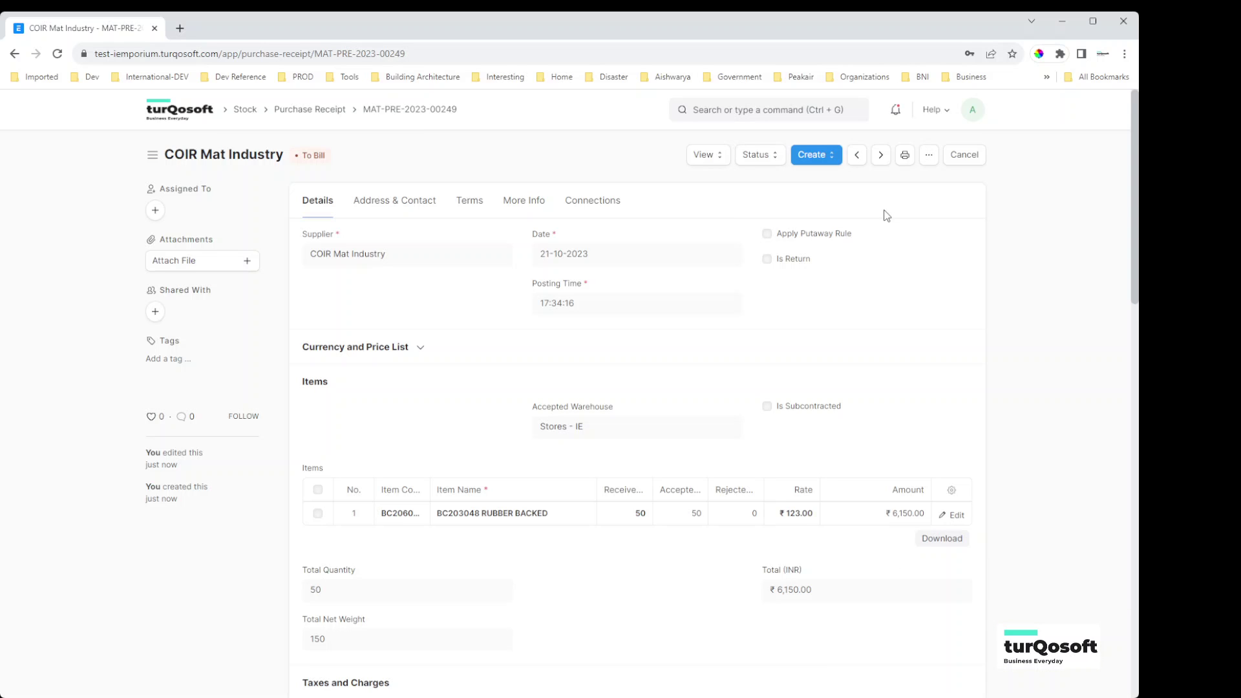
Open the print preview of the submitted purchase receipt and turn on Compact Item Print.
{"action": "left_click", "coordinate": [905, 156]}
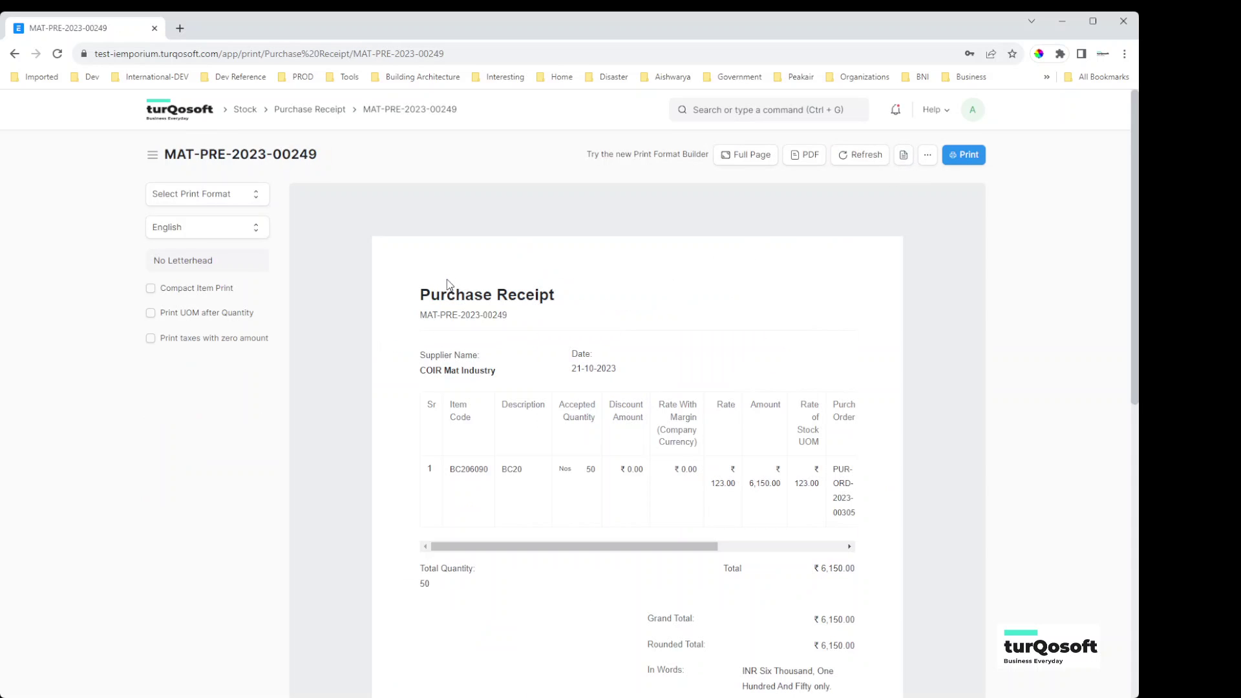
{"action": "left_click", "coordinate": [201, 289]}
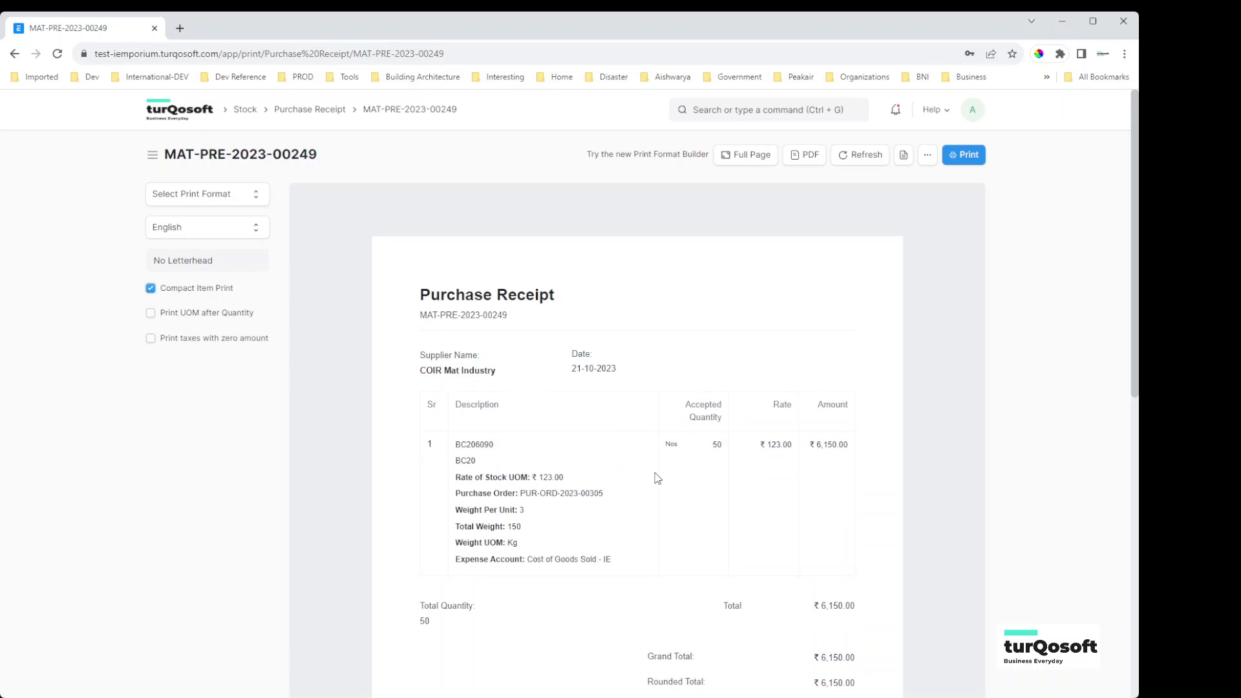
{"action": "scroll", "coordinate": [656, 479], "scroll_direction": "down", "scroll_amount": 4}
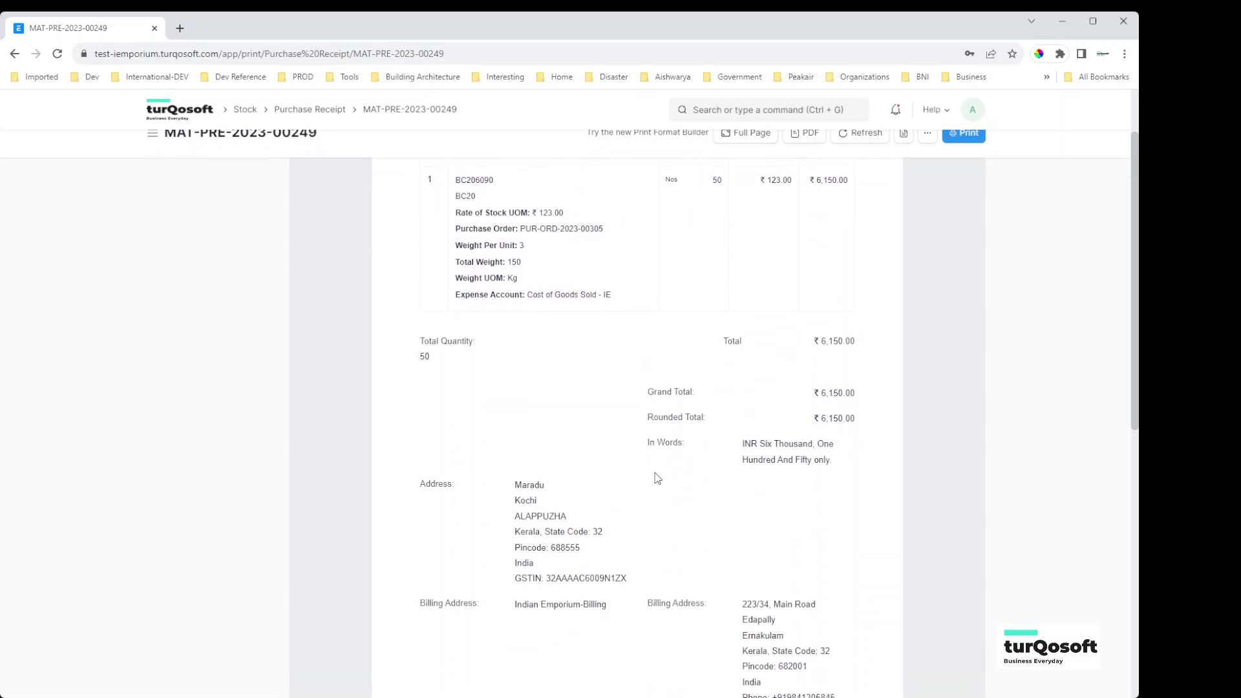
{"action": "scroll", "coordinate": [657, 479], "scroll_direction": "up", "scroll_amount": 4}
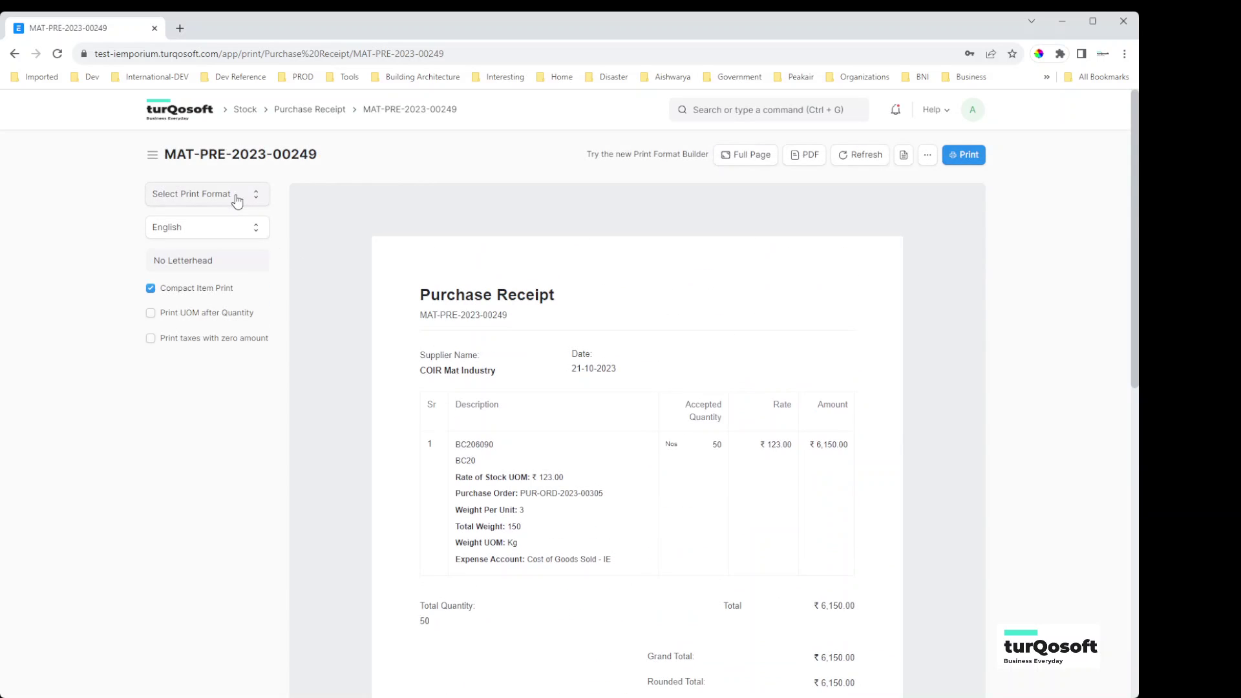
Switch the purchase receipt's print format to IN PASS and look over the preview.
{"action": "left_click", "coordinate": [236, 201]}
{"action": "left_click", "coordinate": [205, 252]}
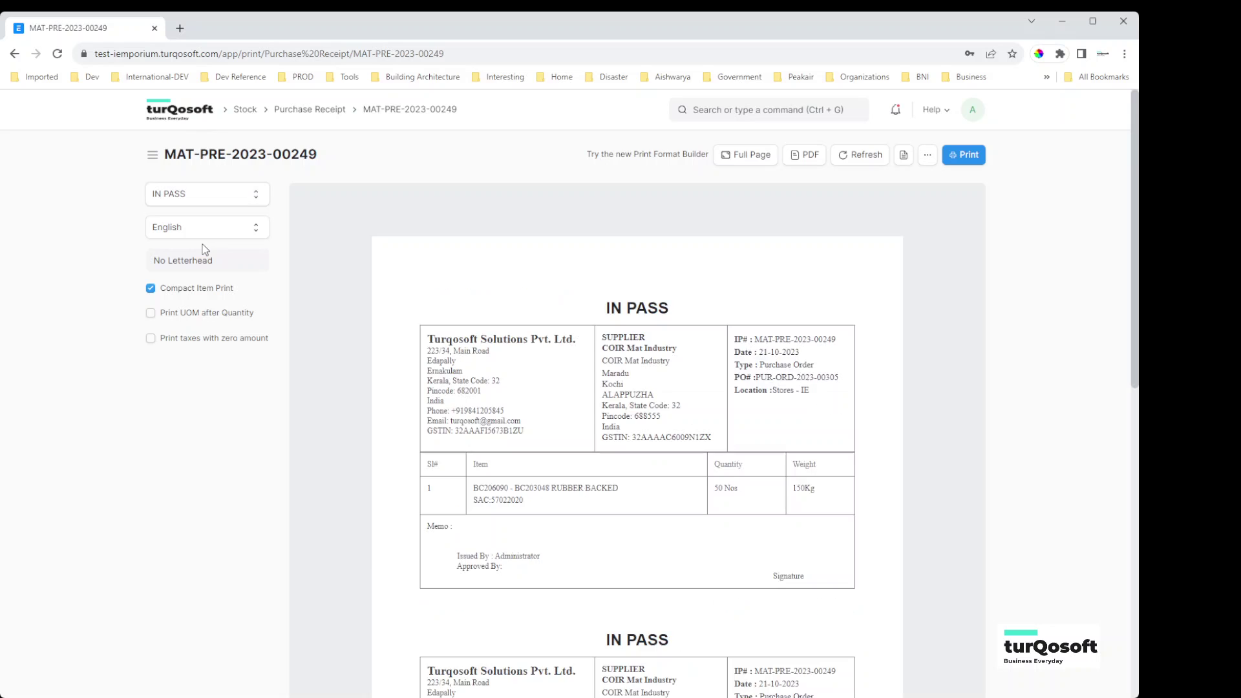
{"action": "scroll", "coordinate": [592, 398], "scroll_direction": "down", "scroll_amount": 3}
{"action": "scroll", "coordinate": [601, 400], "scroll_direction": "up", "scroll_amount": 3}
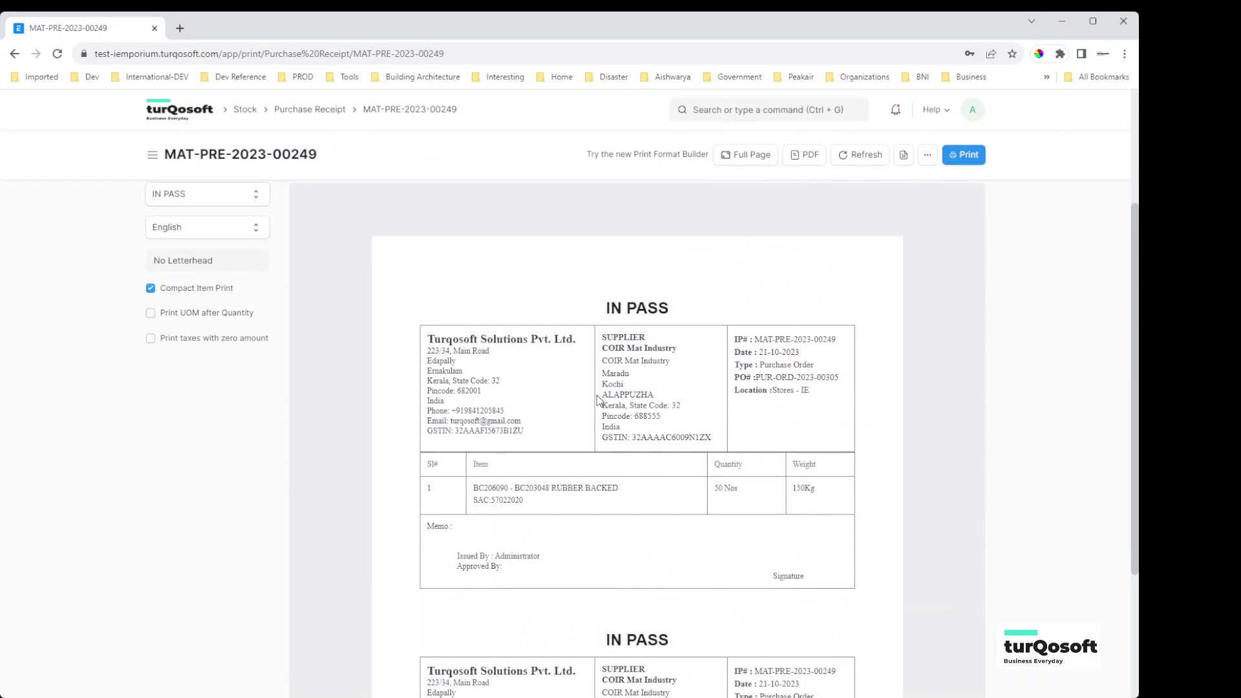
Leave the receipt's print preview and reopen the COIR Mat Industry purchase order from the Buying module.
{"action": "left_click", "coordinate": [321, 111]}
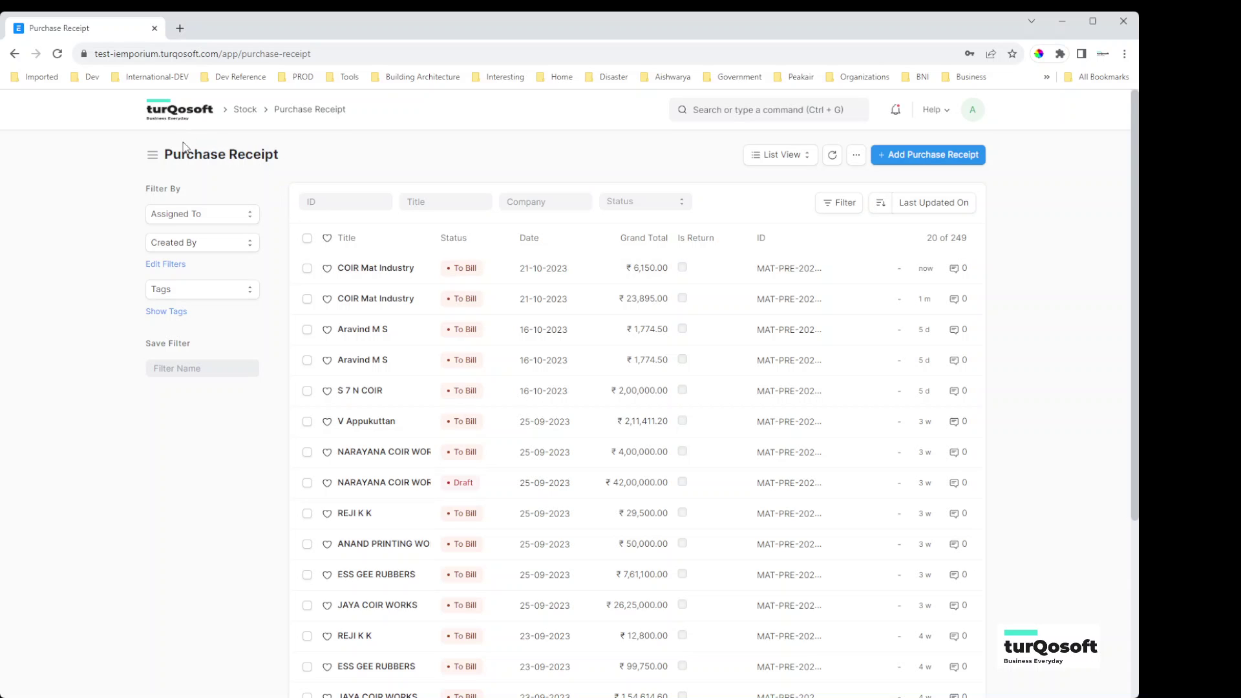
{"action": "left_click", "coordinate": [170, 119]}
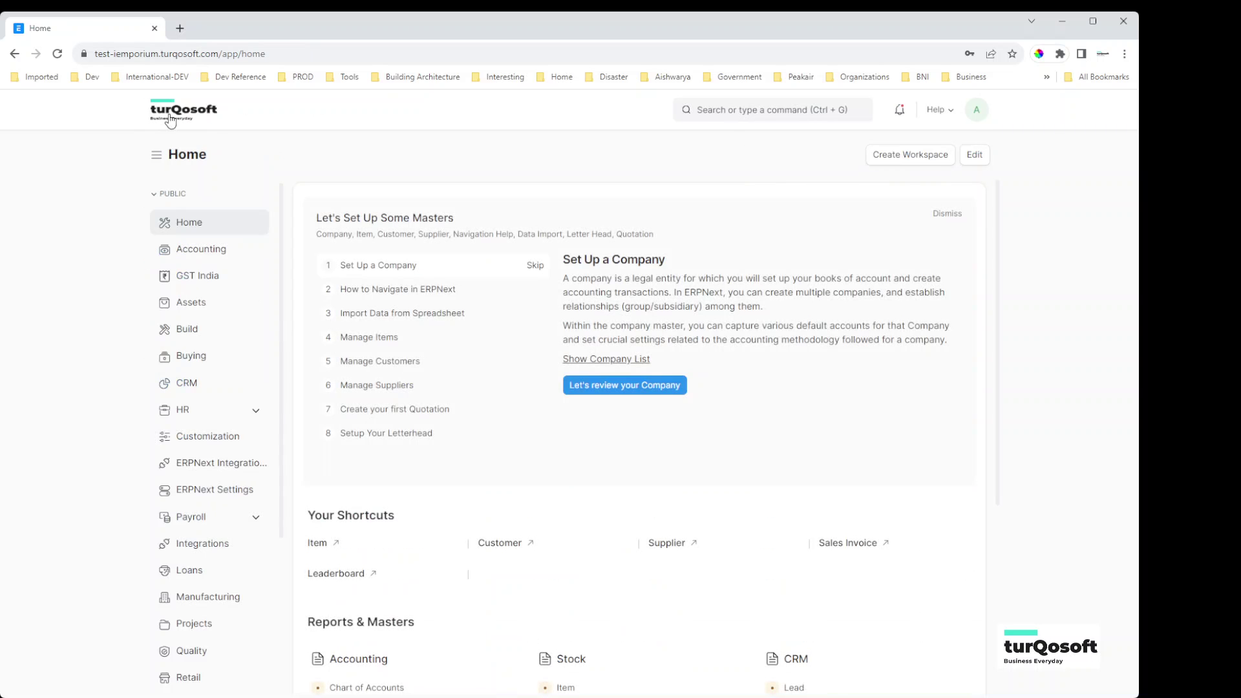
{"action": "left_click", "coordinate": [214, 363]}
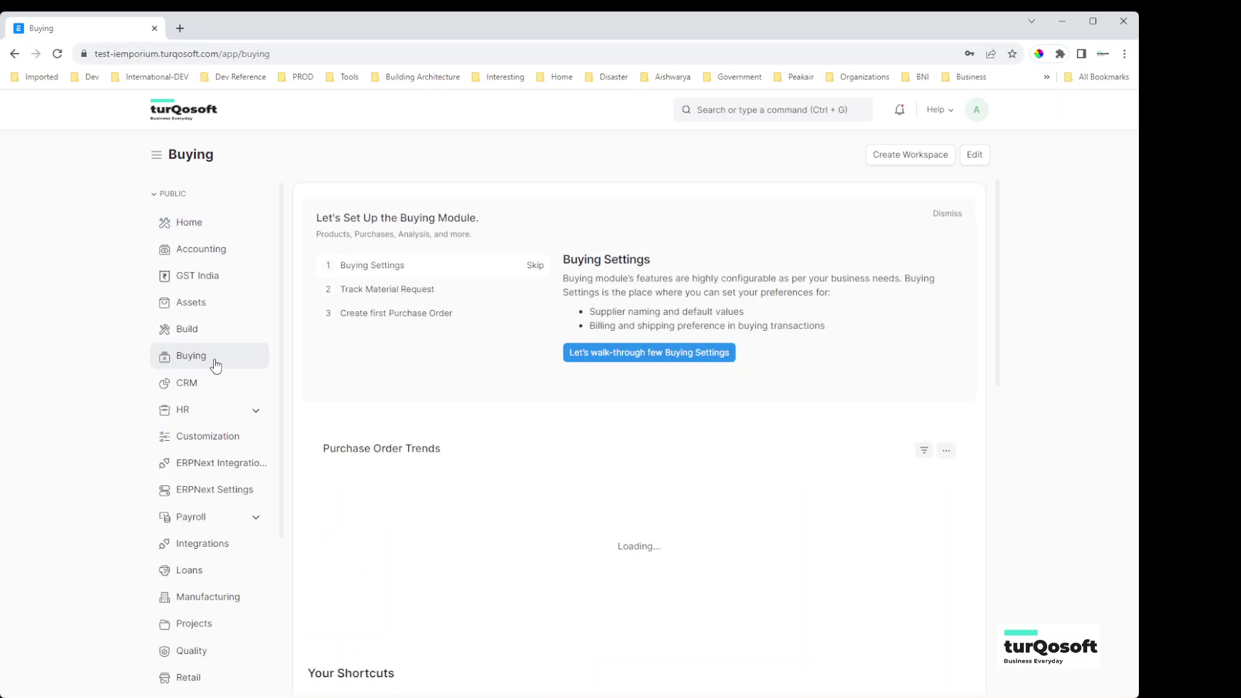
{"action": "scroll", "coordinate": [537, 438], "scroll_direction": "down", "scroll_amount": 5}
{"action": "left_click", "coordinate": [386, 540]}
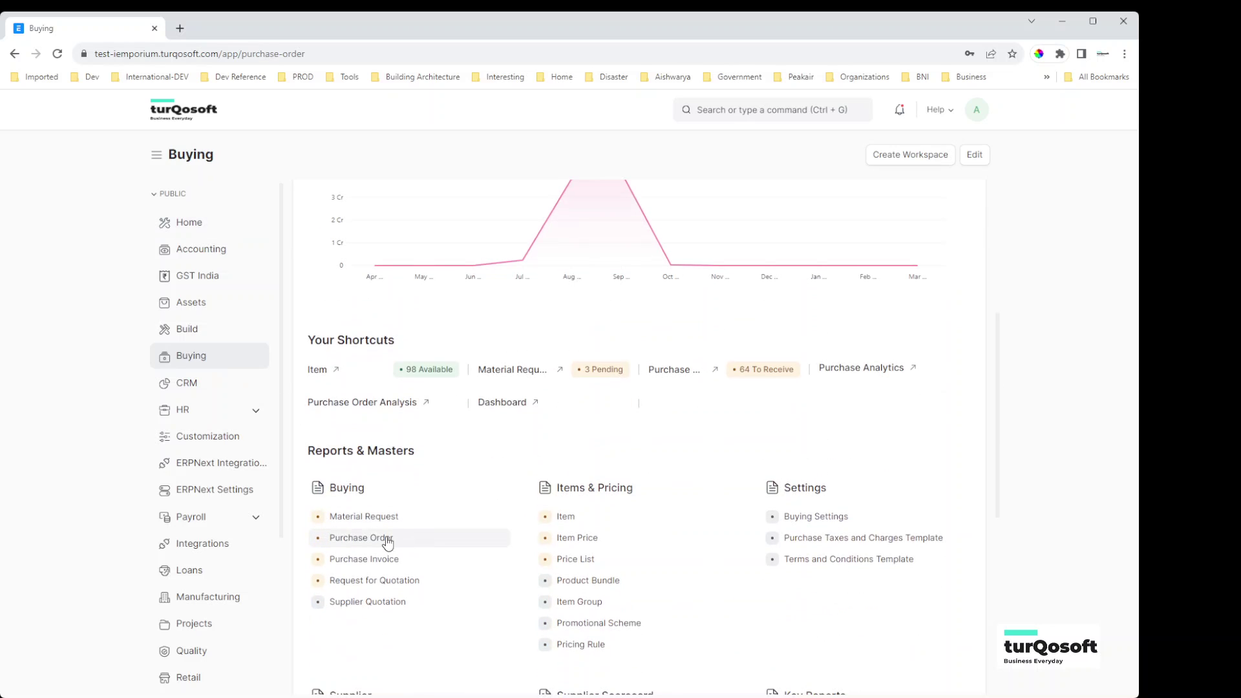
{"action": "left_click", "coordinate": [381, 274]}
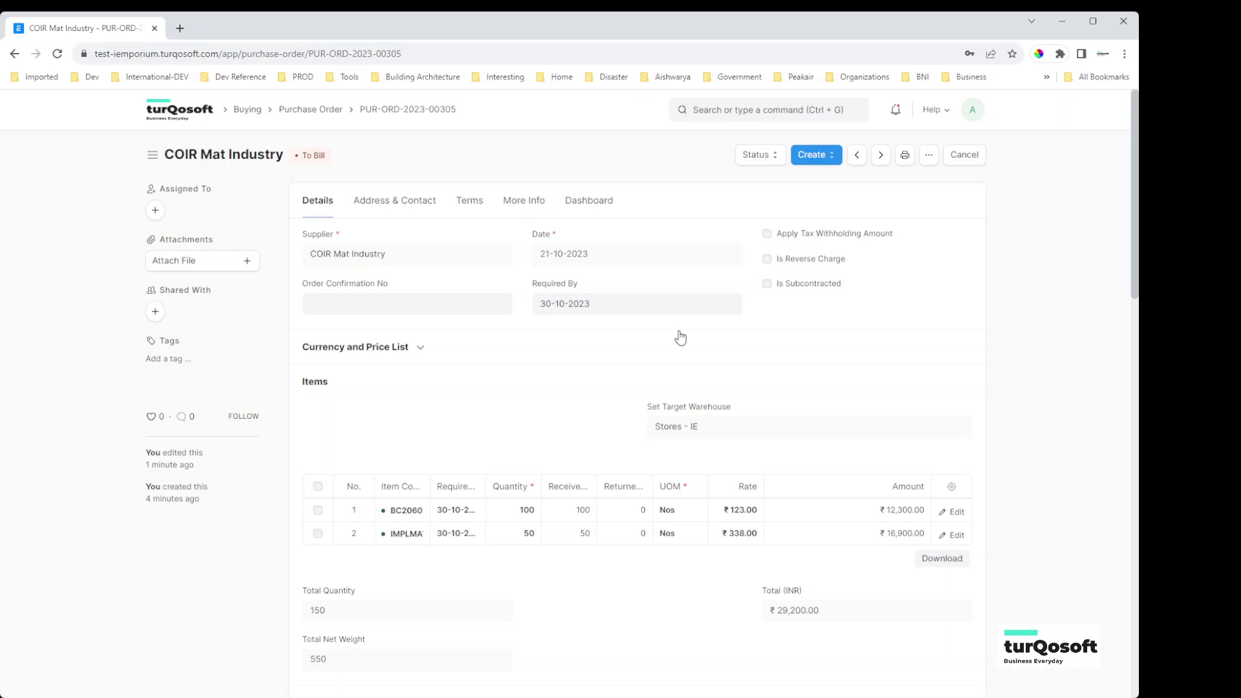
Create a purchase invoice from the COIR Mat Industry order and check its item quantities and rates.
{"action": "left_click", "coordinate": [820, 161]}
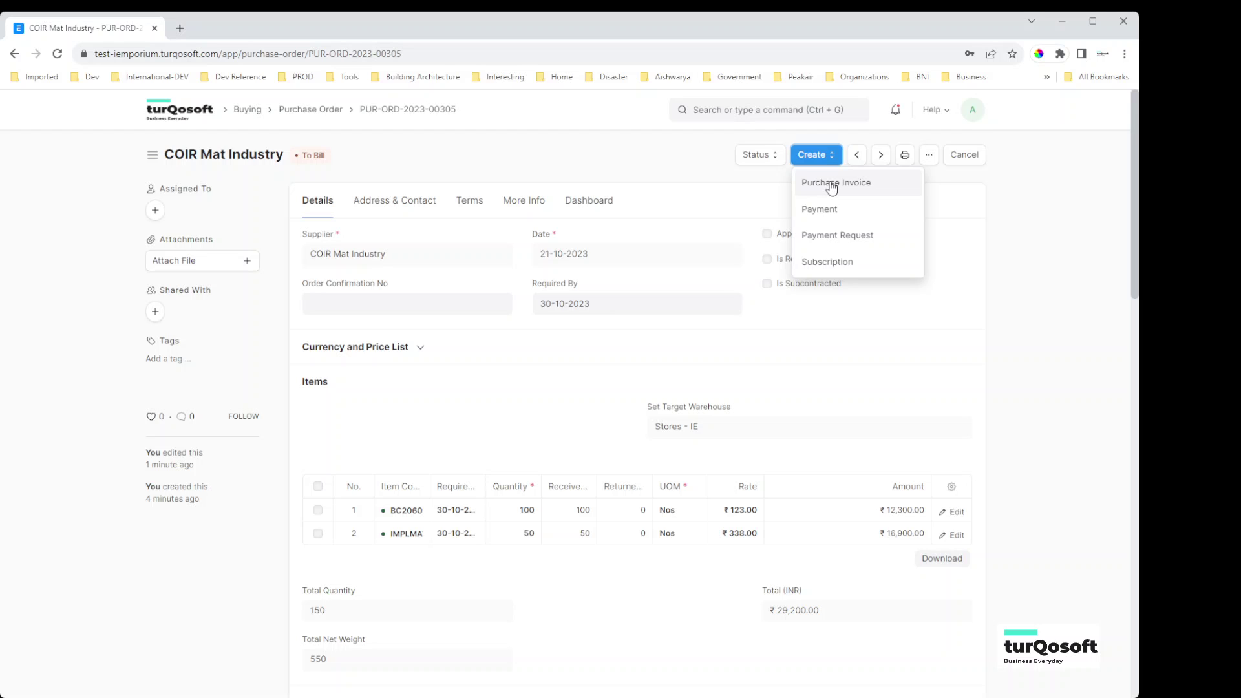
{"action": "left_click", "coordinate": [832, 184]}
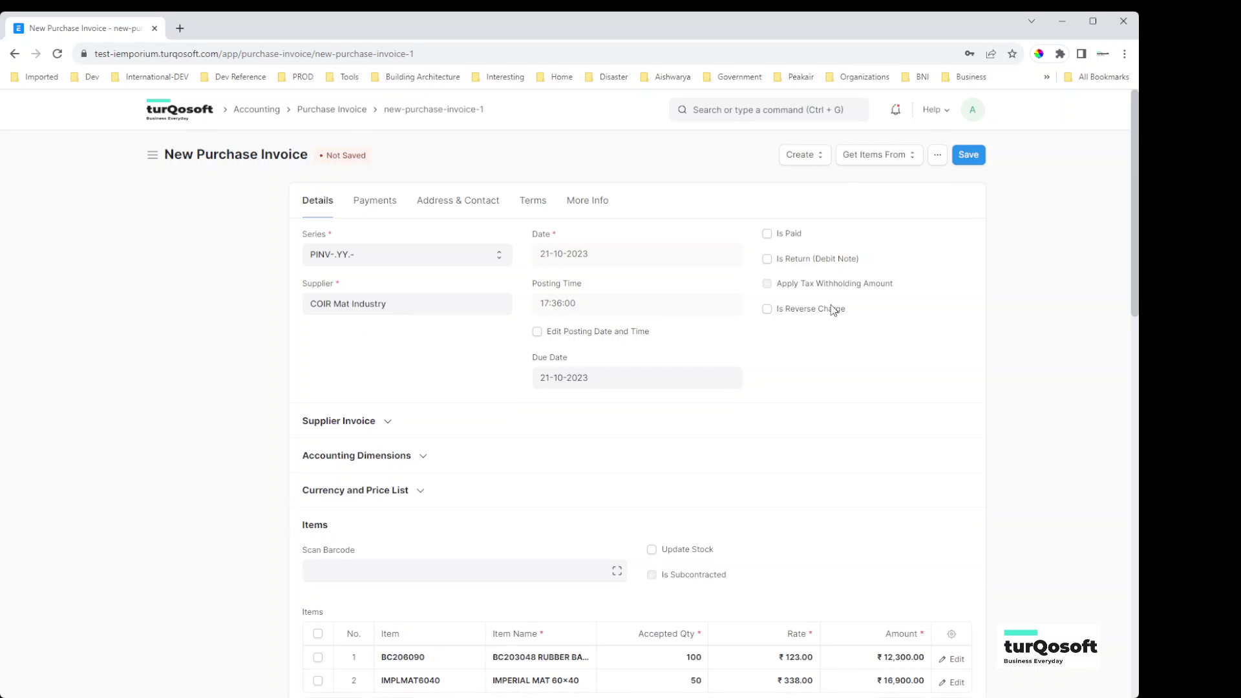
{"action": "scroll", "coordinate": [833, 311], "scroll_direction": "down", "scroll_amount": 2}
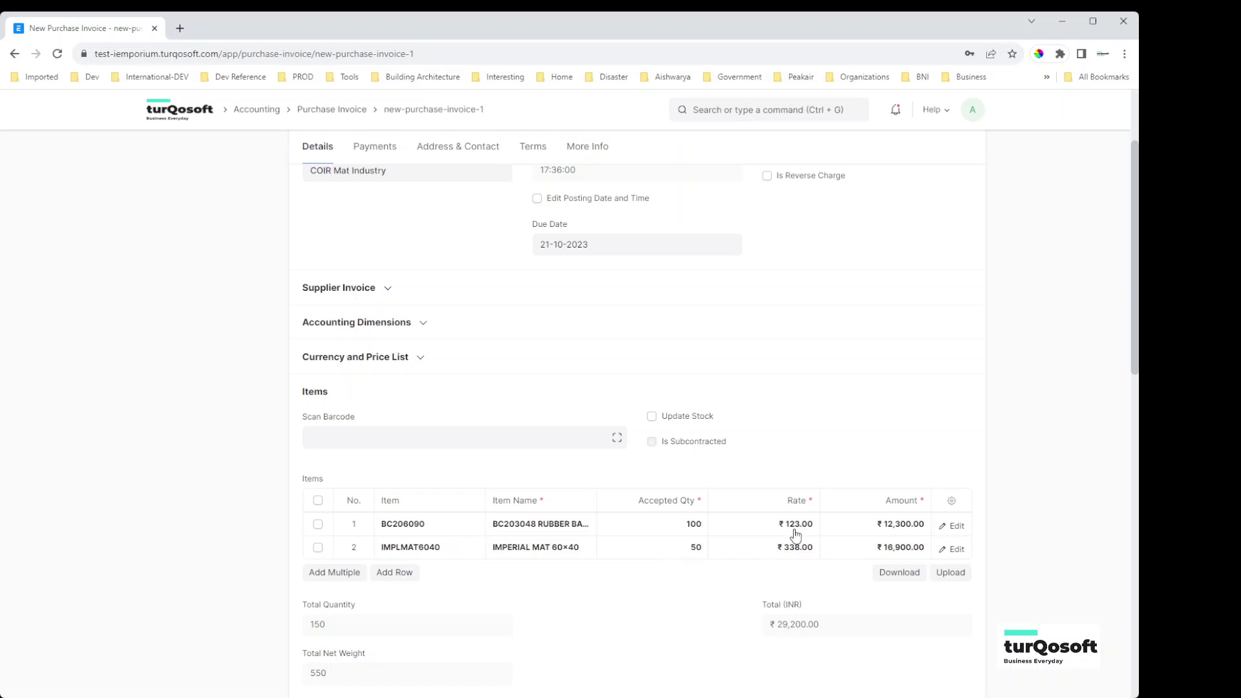
{"action": "scroll", "coordinate": [674, 573], "scroll_direction": "up", "scroll_amount": 1}
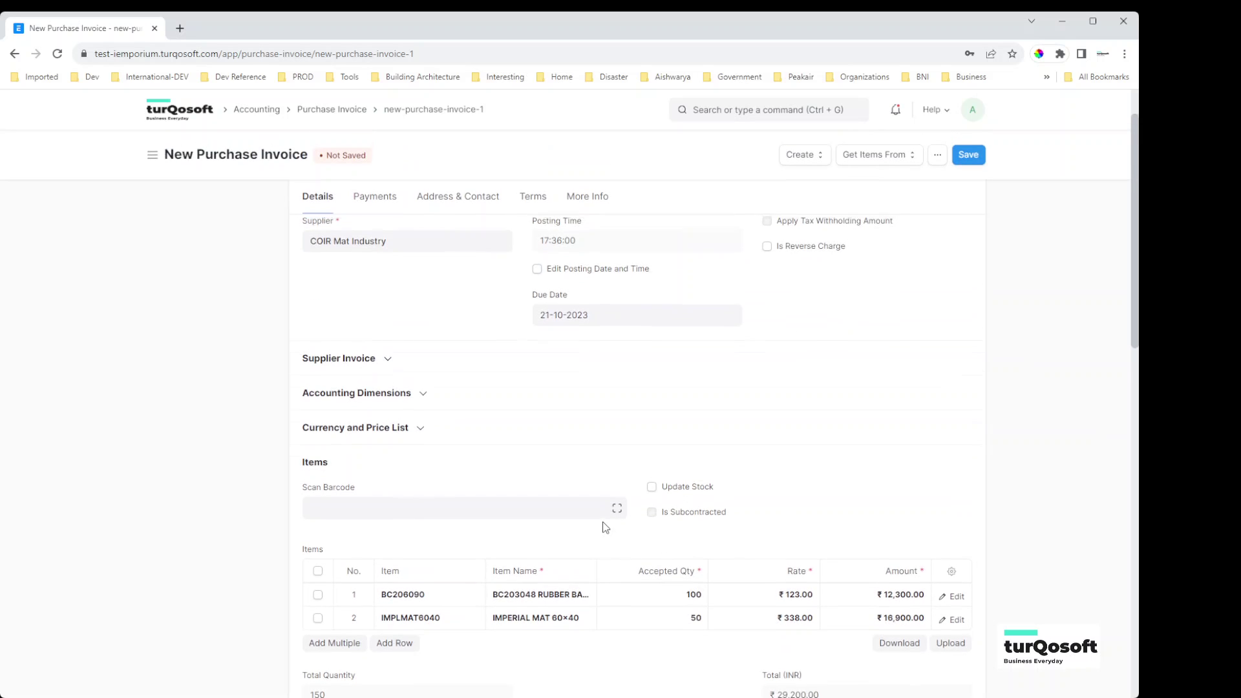
Expand the supplier invoice details and enter invoice number CMD/3434 with the date 21-10-2023.
{"action": "scroll", "coordinate": [621, 543], "scroll_direction": "up", "scroll_amount": 1}
{"action": "left_click", "coordinate": [387, 424]}
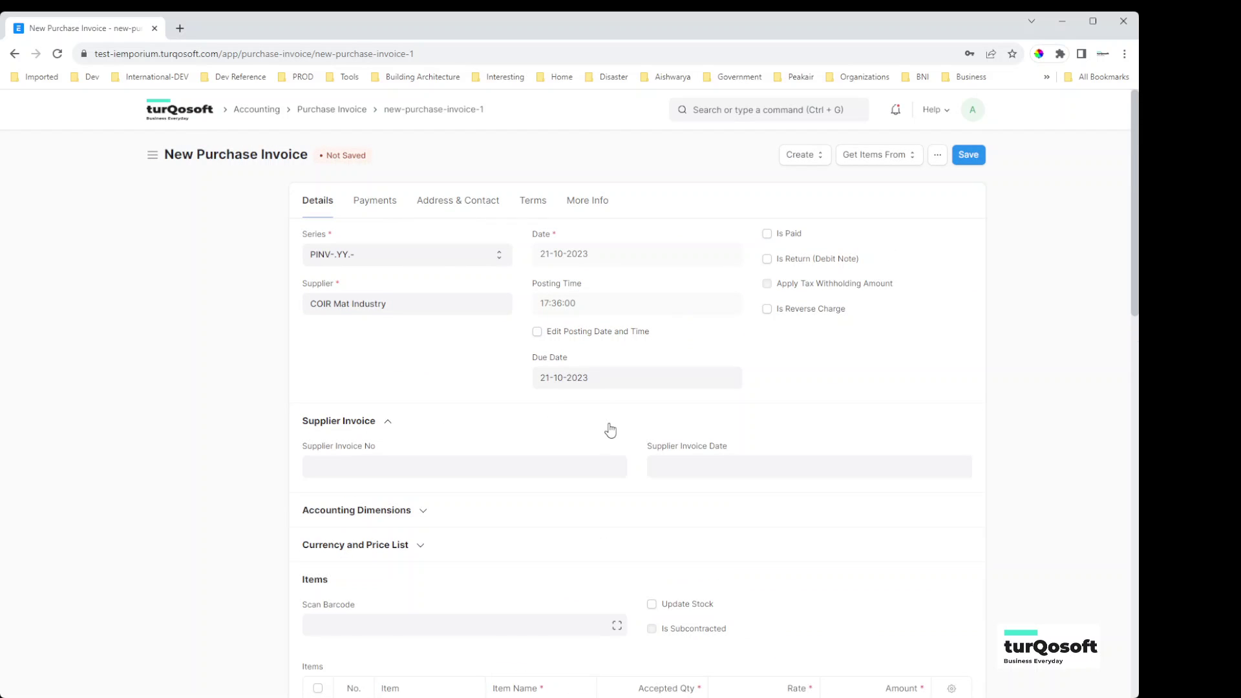
{"action": "scroll", "coordinate": [610, 430], "scroll_direction": "down", "scroll_amount": 1}
{"action": "left_click", "coordinate": [529, 402]}
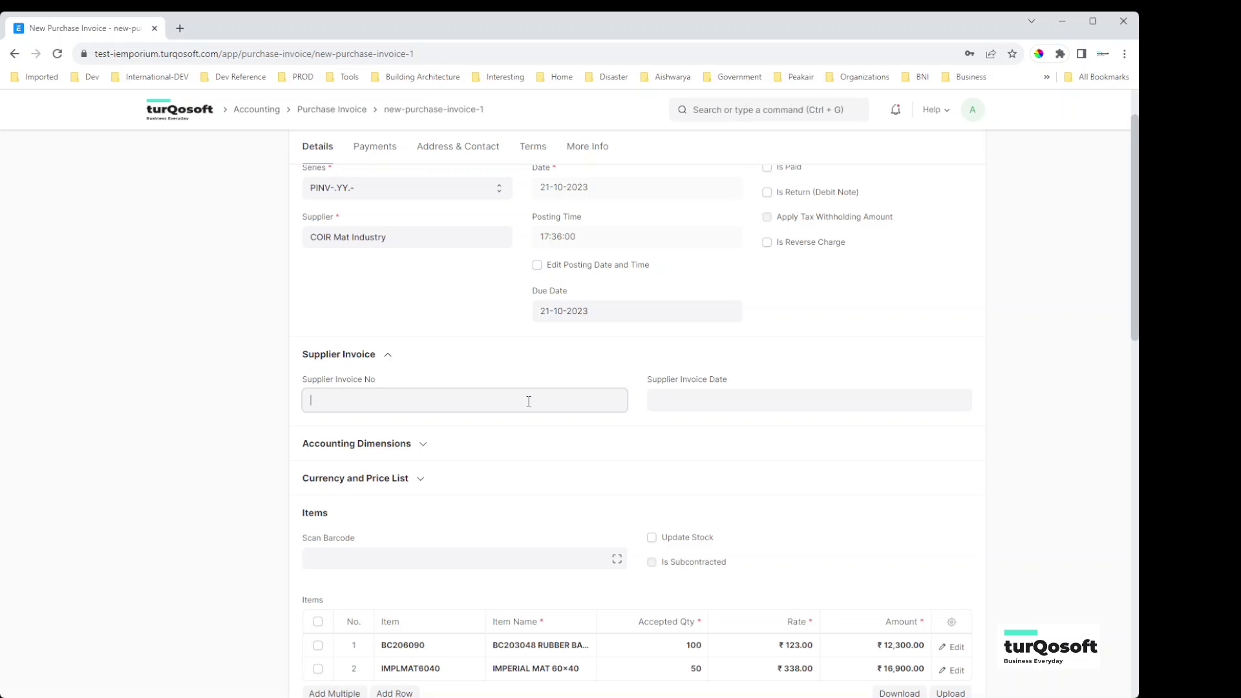
{"action": "type", "text": "CMD/3434"}
{"action": "left_click", "coordinate": [761, 399]}
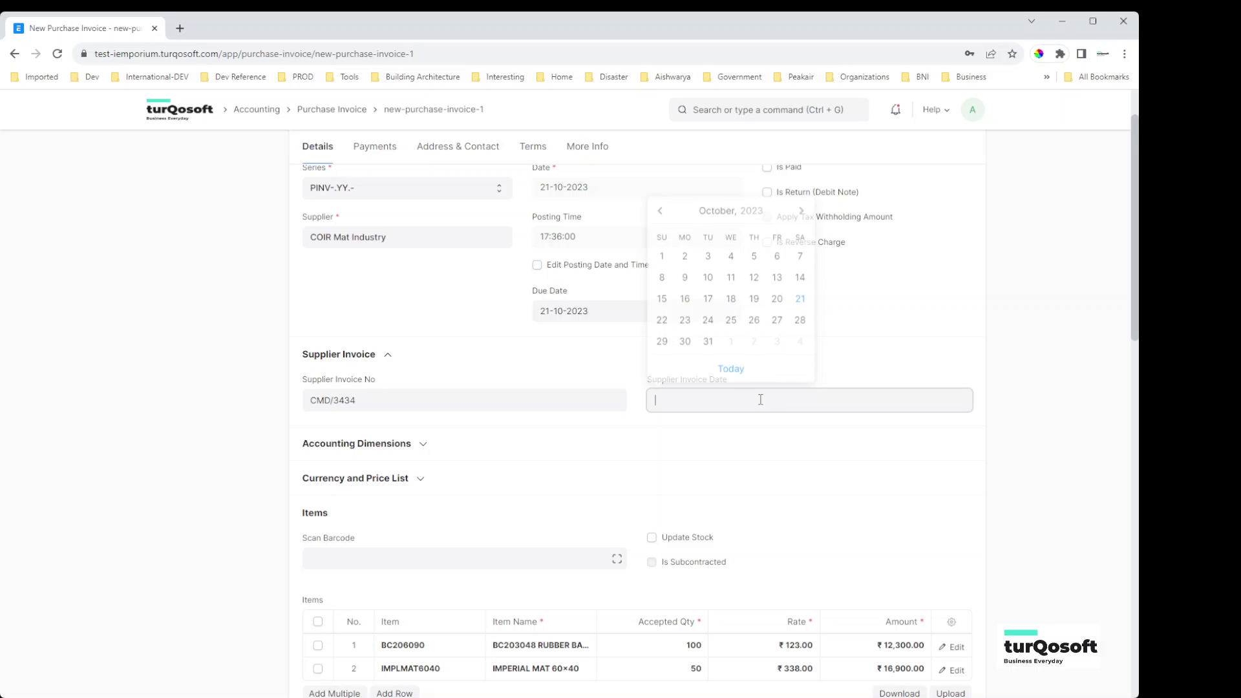
{"action": "left_click", "coordinate": [800, 297]}
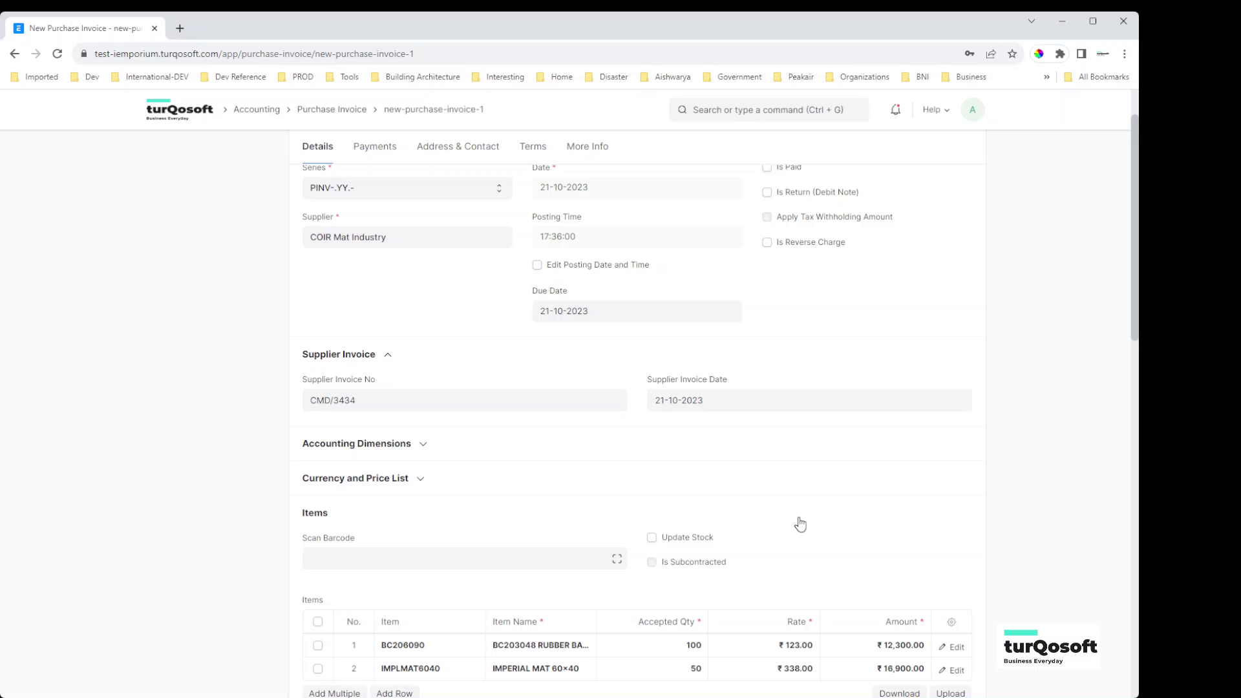
Check the purchase invoice's taxes and totals, then save it and submit it permanently.
{"action": "scroll", "coordinate": [801, 524], "scroll_direction": "down", "scroll_amount": 7}
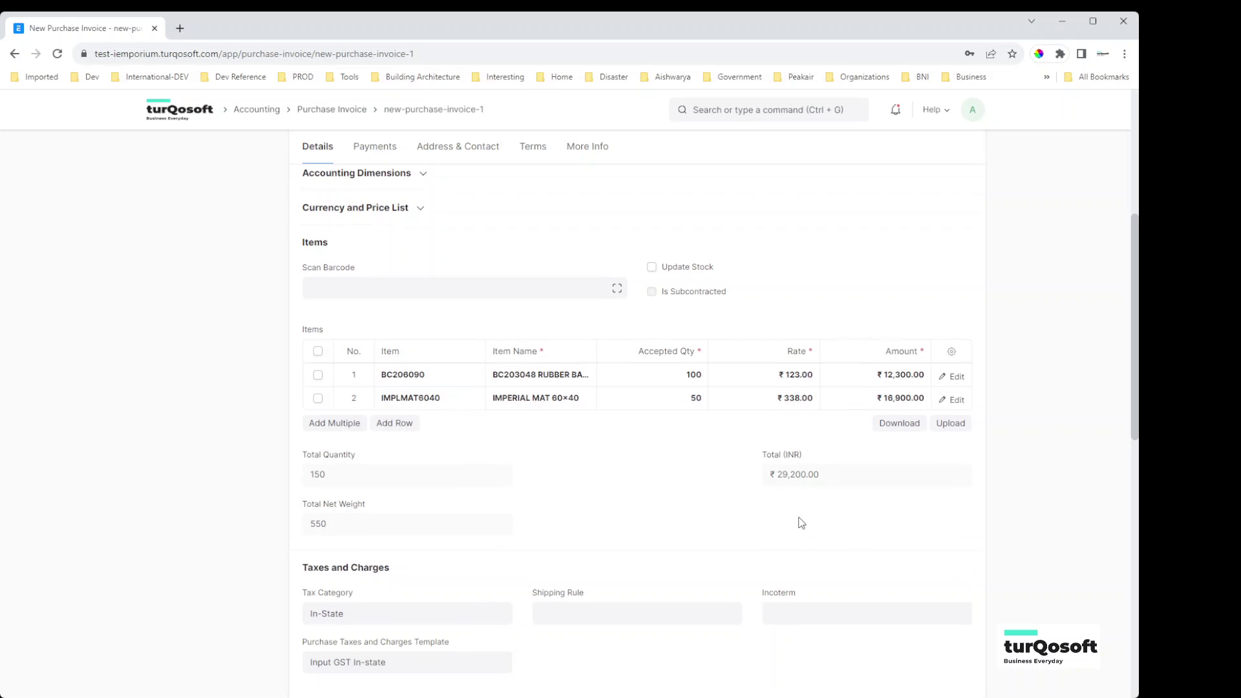
{"action": "scroll", "coordinate": [801, 524], "scroll_direction": "down", "scroll_amount": 8}
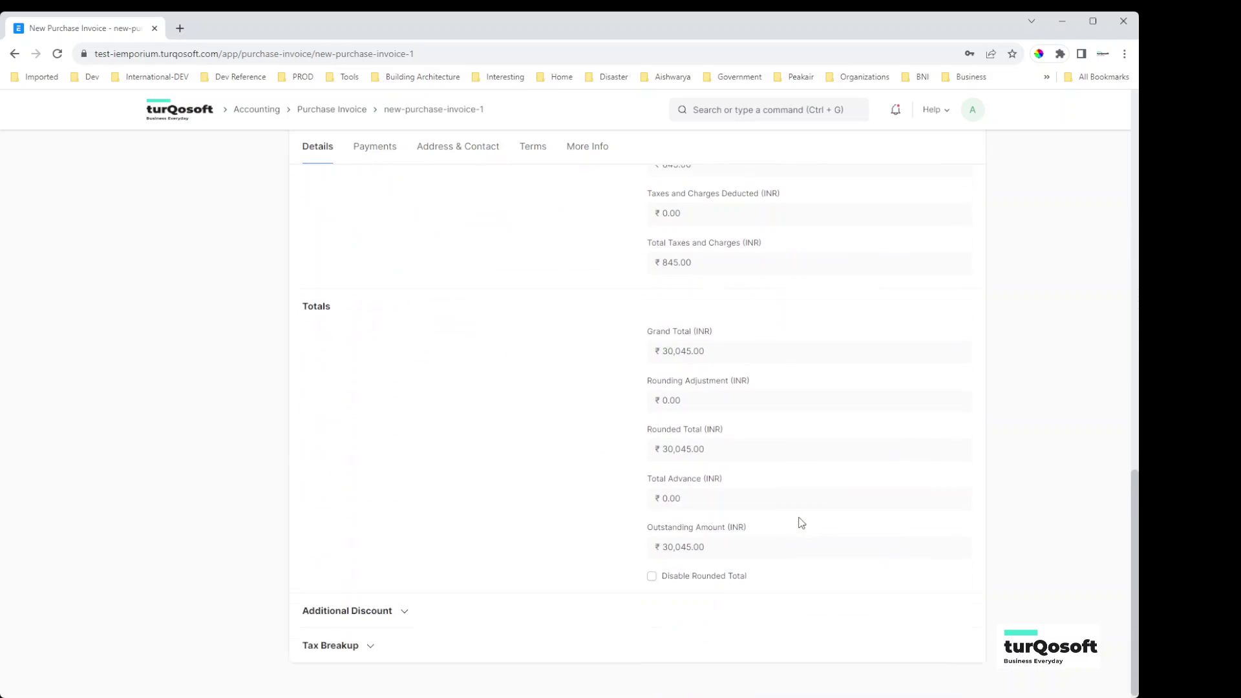
{"action": "scroll", "coordinate": [801, 522], "scroll_direction": "up", "scroll_amount": 15}
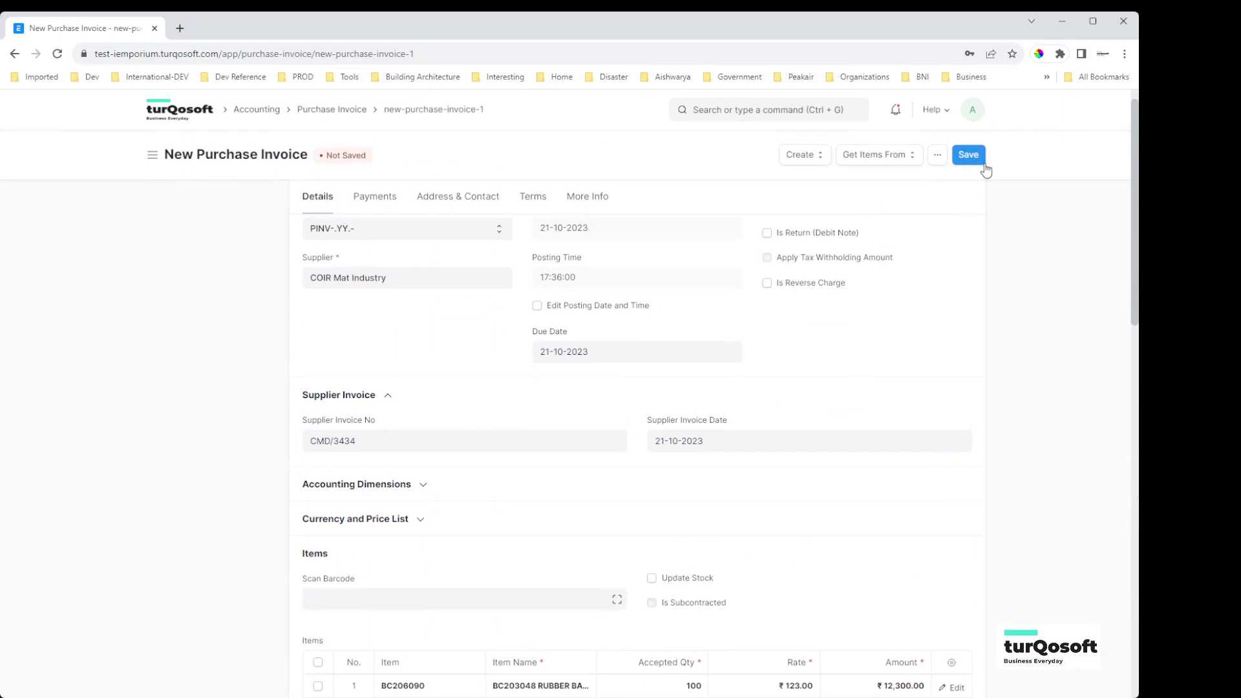
{"action": "left_click", "coordinate": [973, 160]}
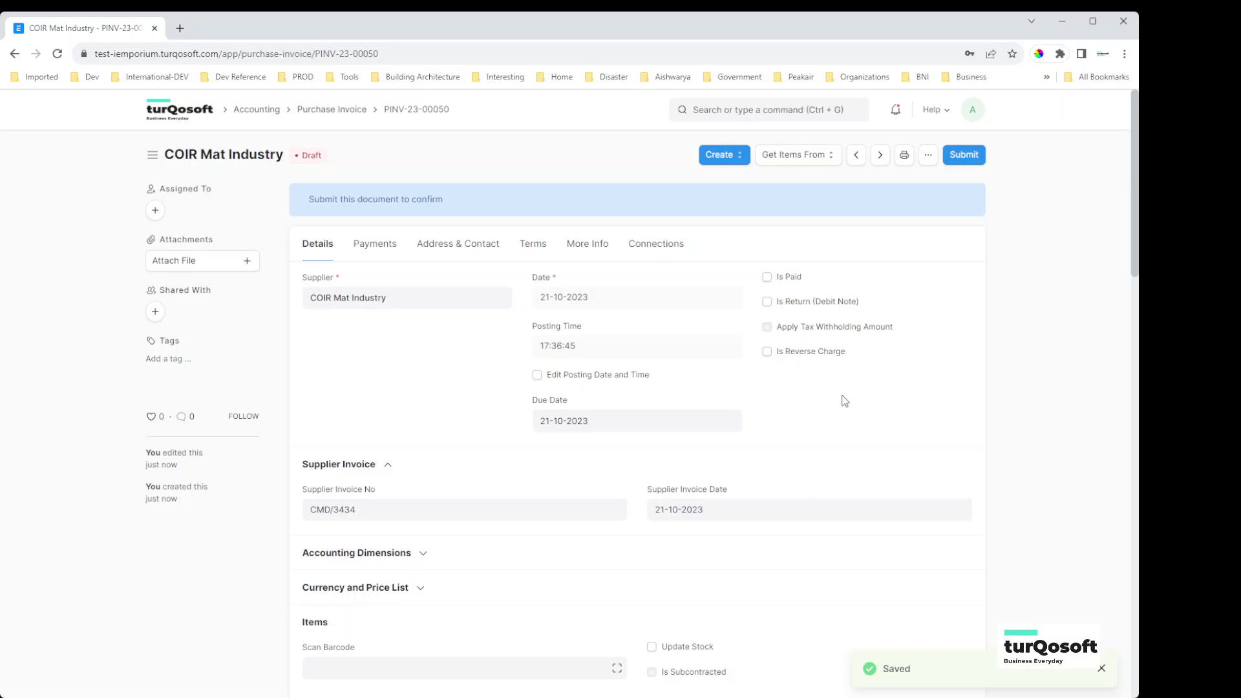
{"action": "left_click", "coordinate": [964, 156]}
{"action": "left_click", "coordinate": [729, 211]}
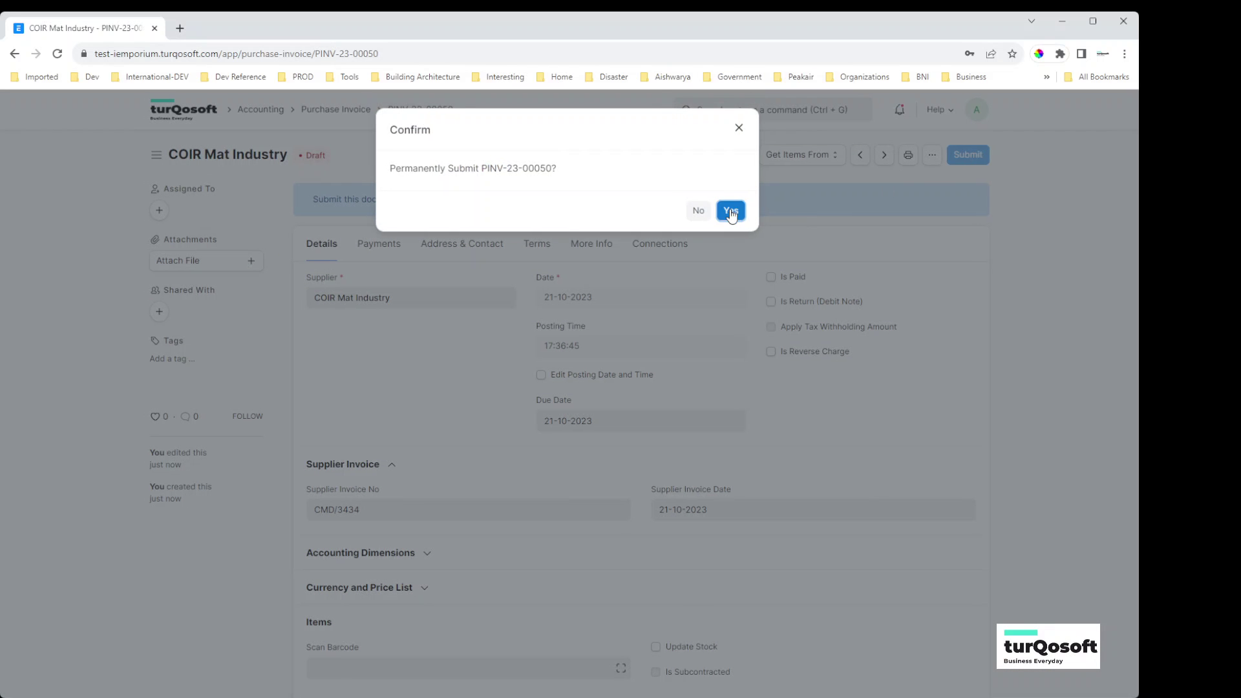